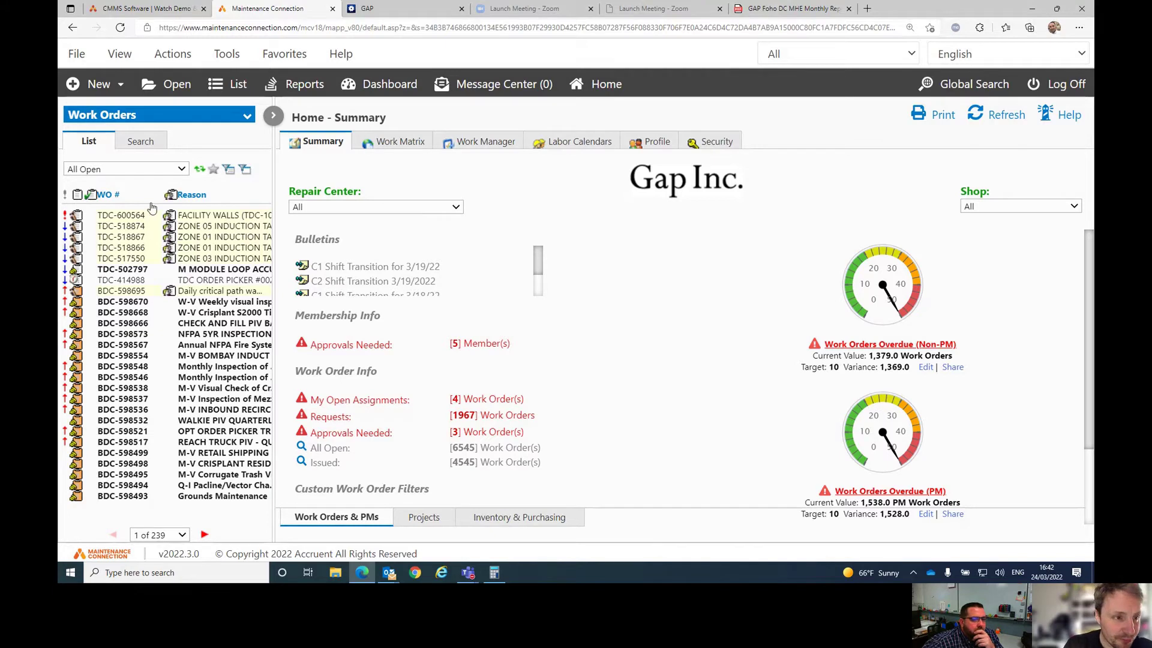
# Open the Preventive Maintenance work center and restrict it to the Ohio Fulfillment Center.
pyautogui.click(171, 88)
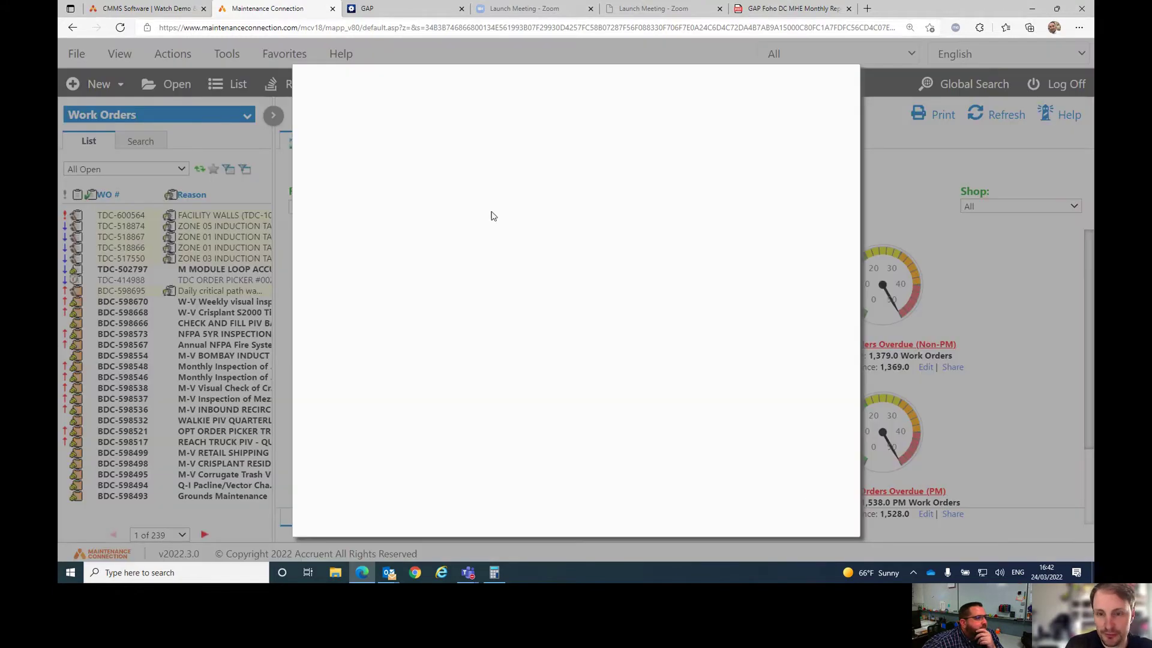
pyautogui.click(591, 180)
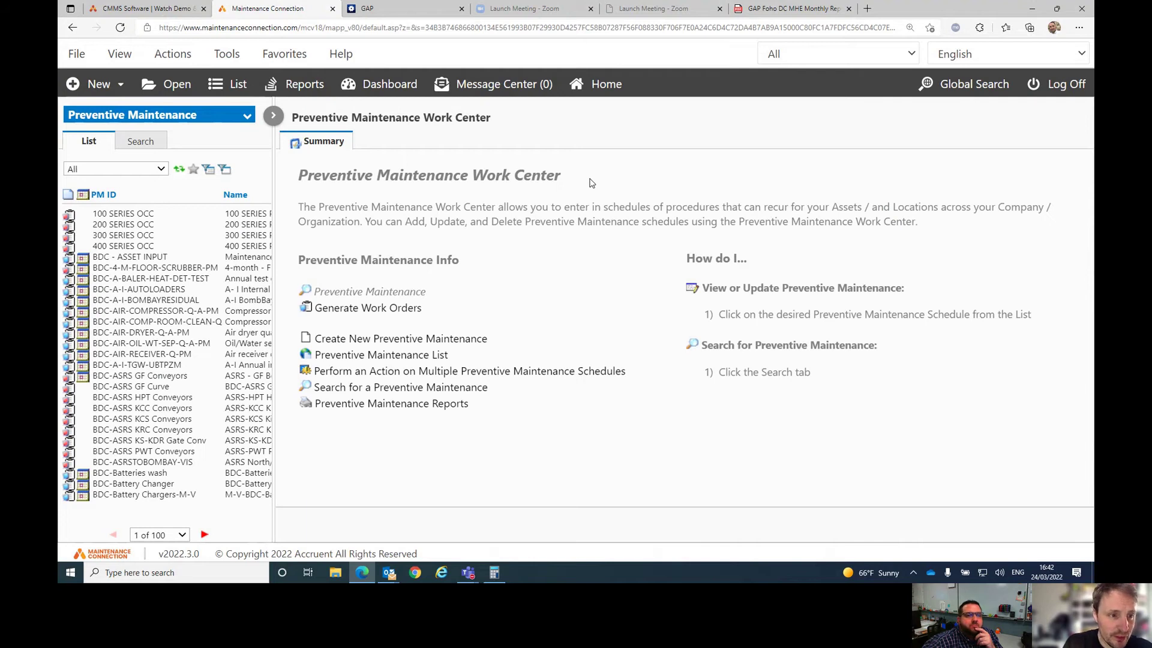
pyautogui.click(864, 55)
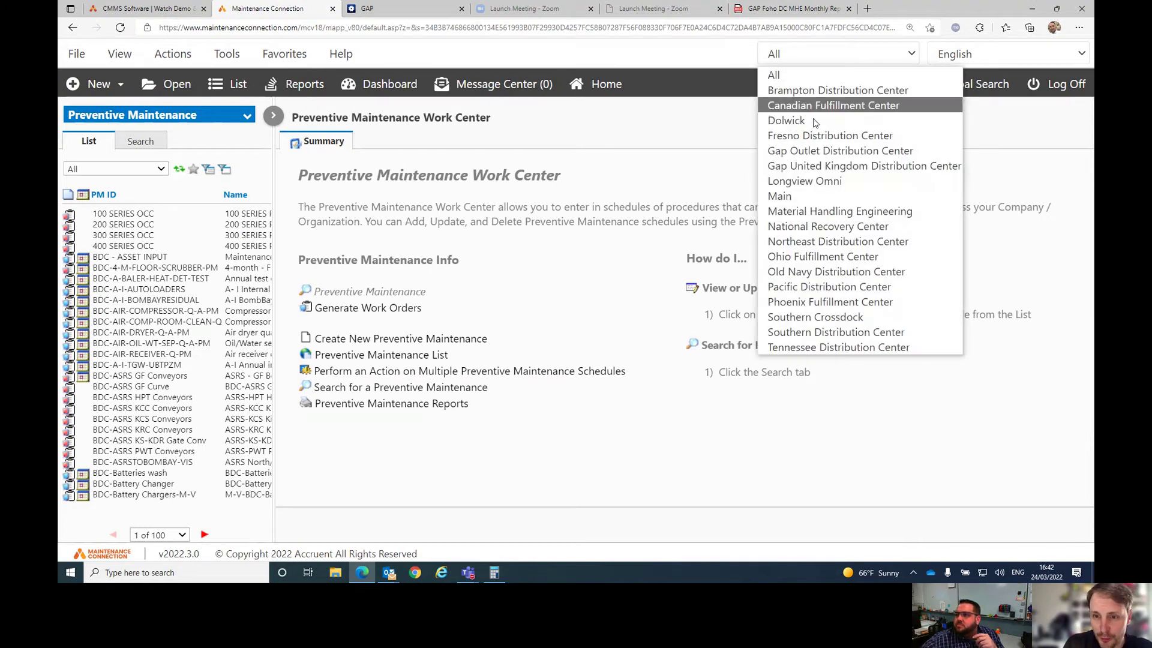
pyautogui.click(840, 256)
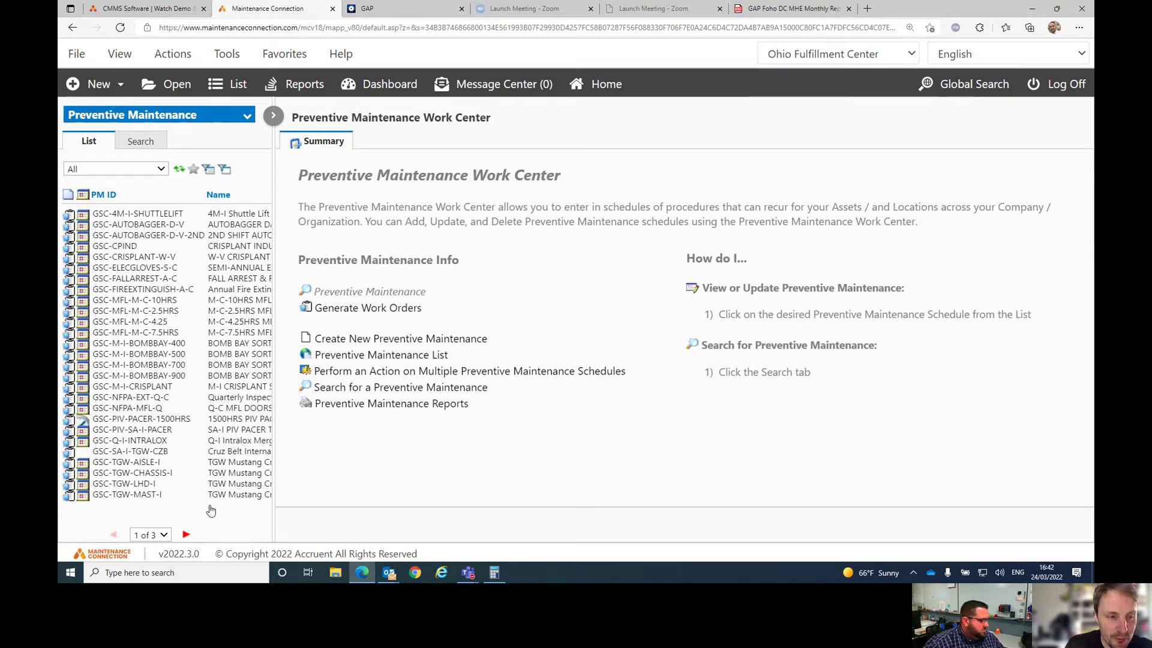
# Start a new preventive maintenance record with the PM ID OHO-BW-V-REC.
pyautogui.click(81, 87)
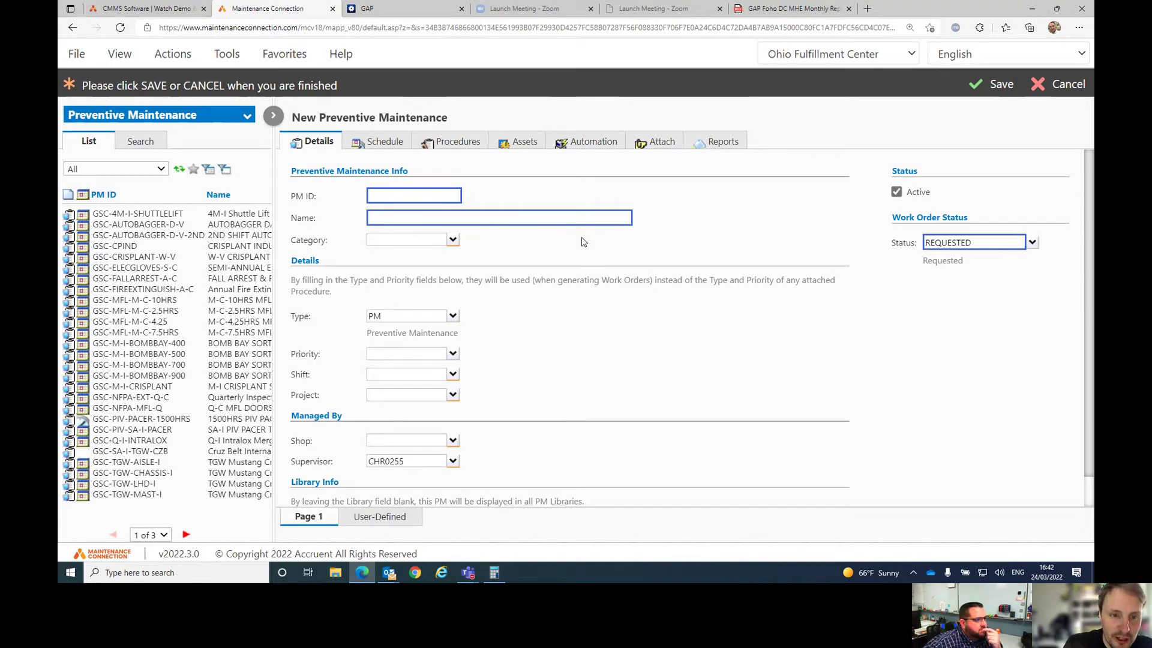
pyautogui.click(454, 194)
pyautogui.write('OHI')
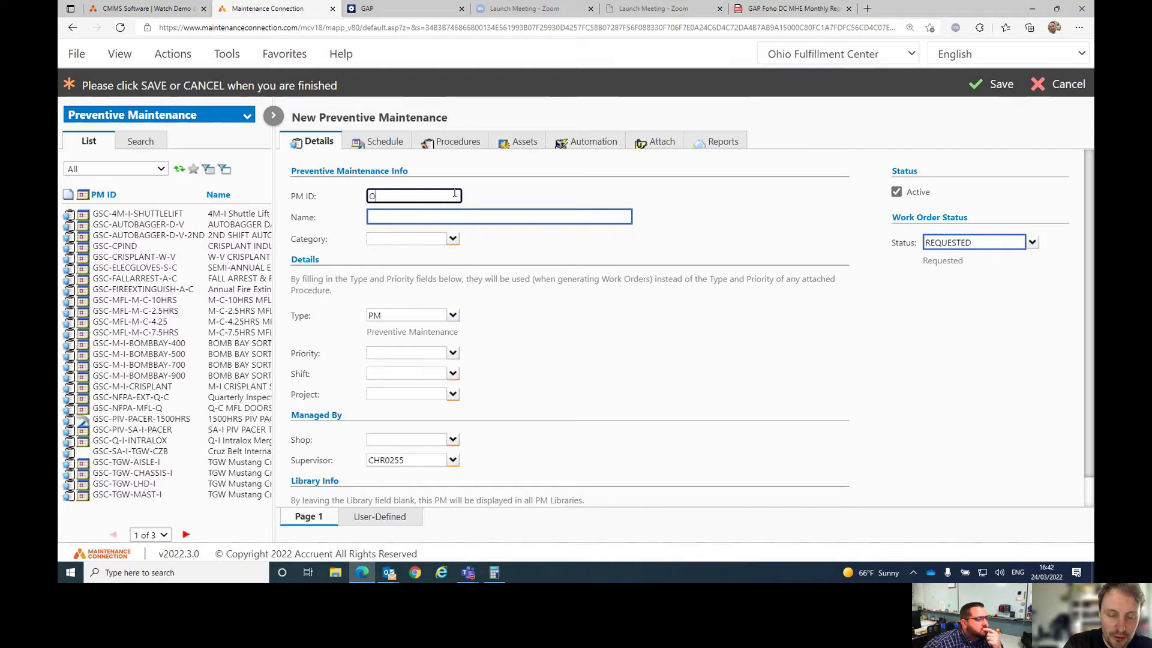
pyautogui.press('BackSpace')
pyautogui.press('BackSpace')
pyautogui.write('H')
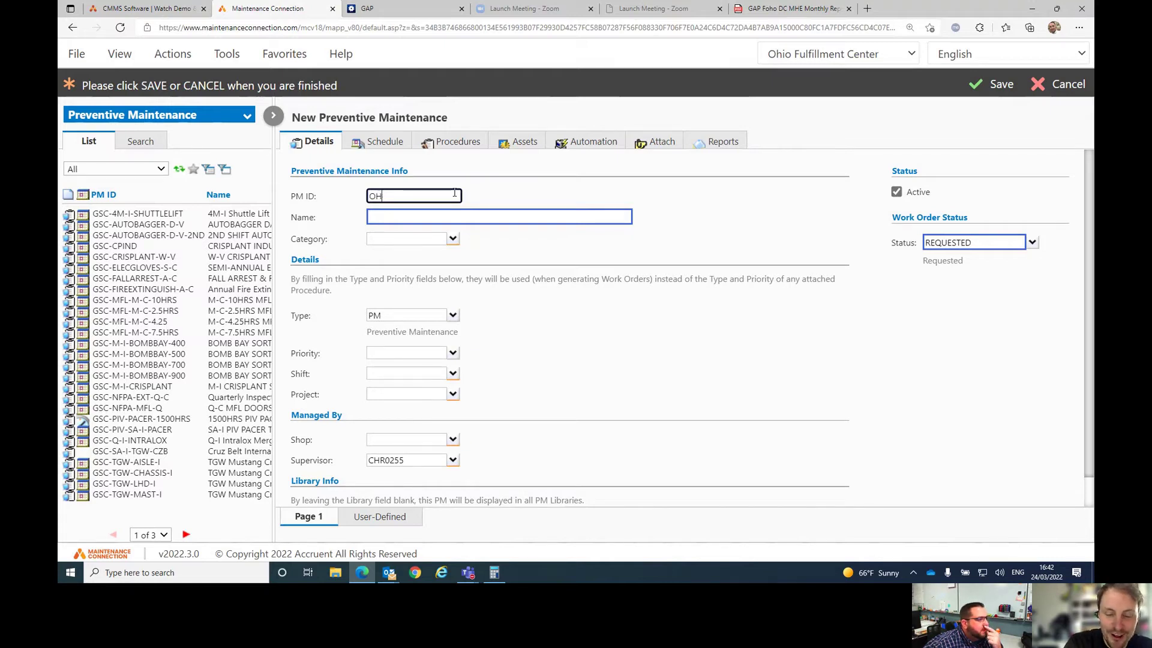
pyautogui.write('O-')
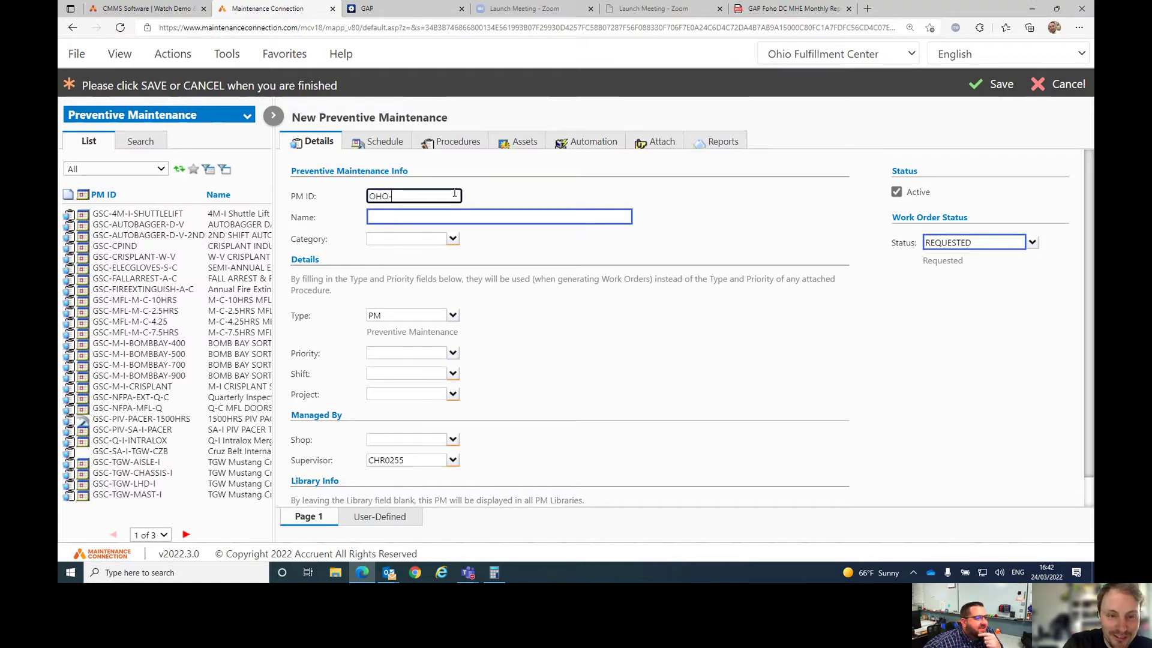
pyautogui.write('BW-V')
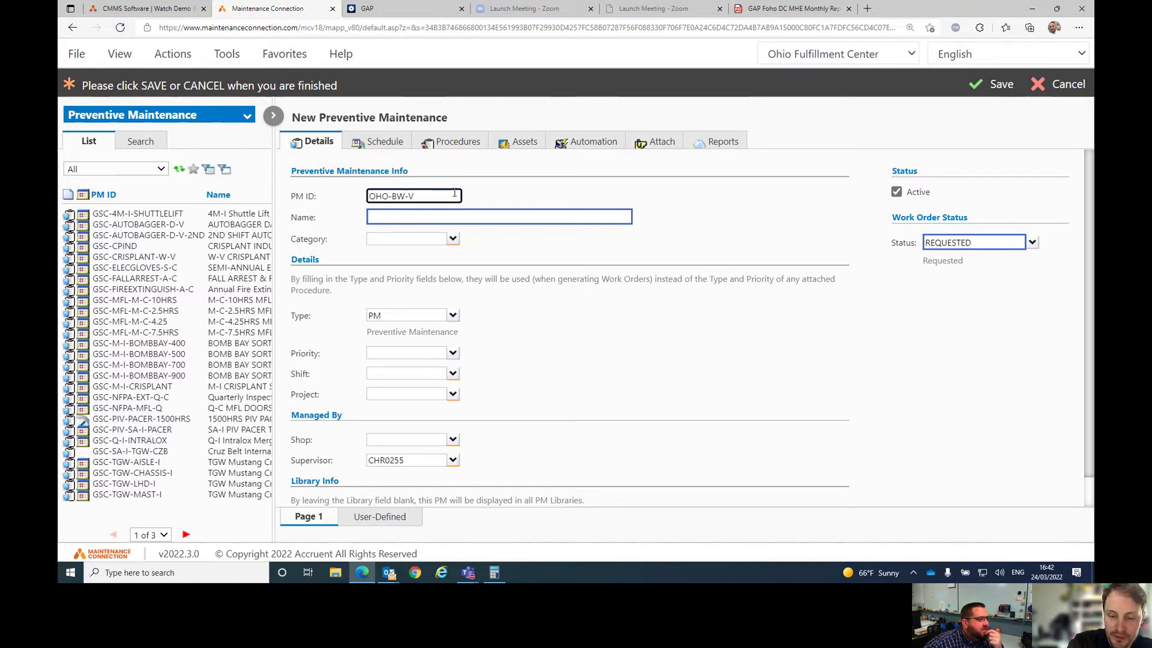
pyautogui.write('-')
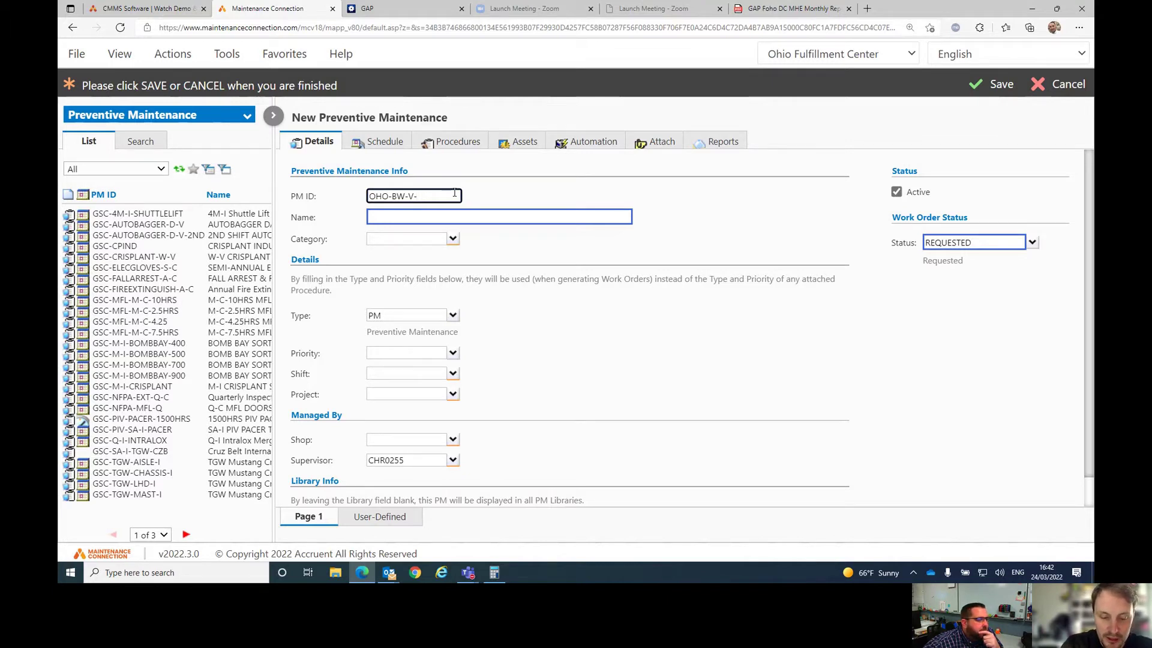
pyautogui.write('REC')
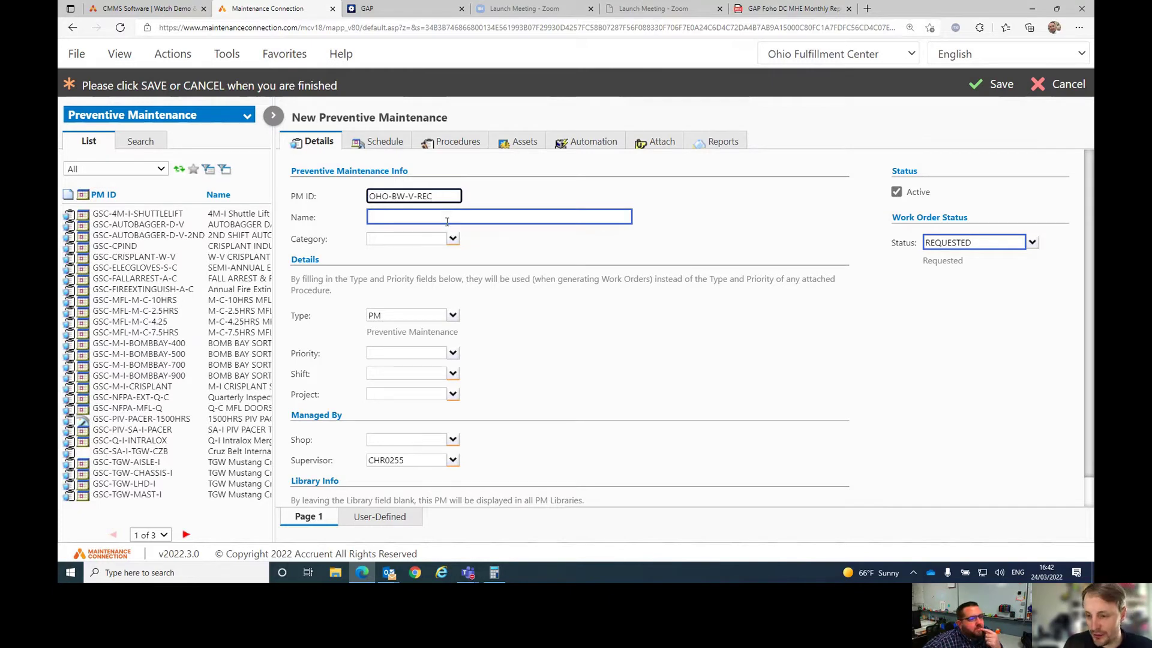
# Name the new preventive maintenance record "BW-V Receiving Conveyor".
pyautogui.click(451, 220)
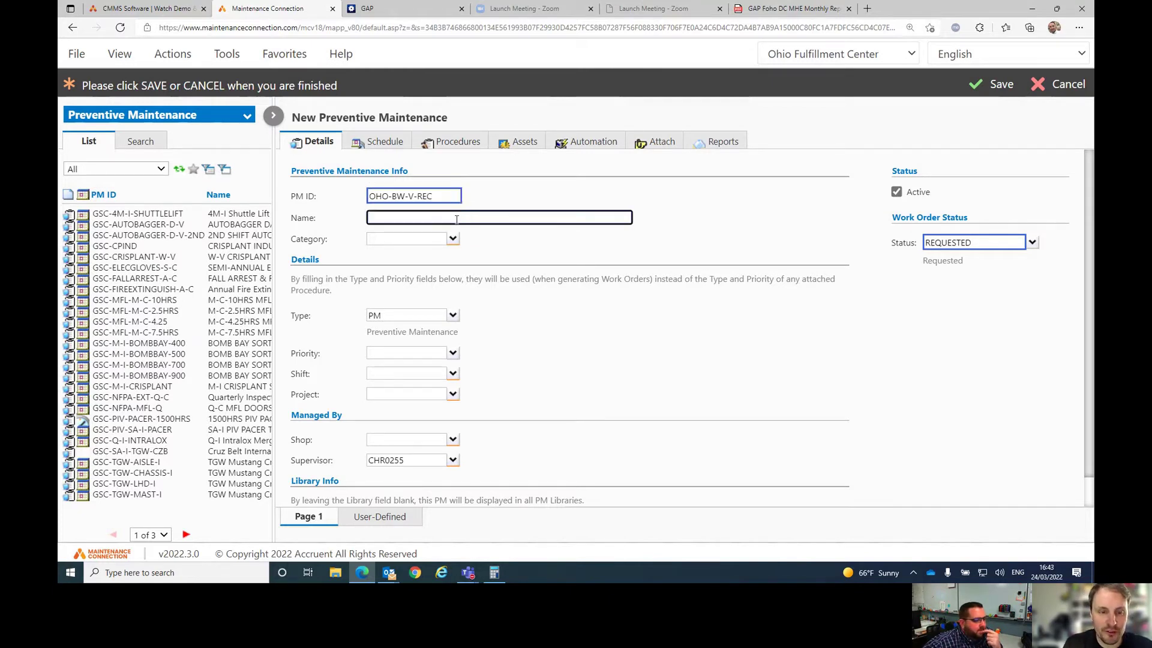
pyautogui.write('BW')
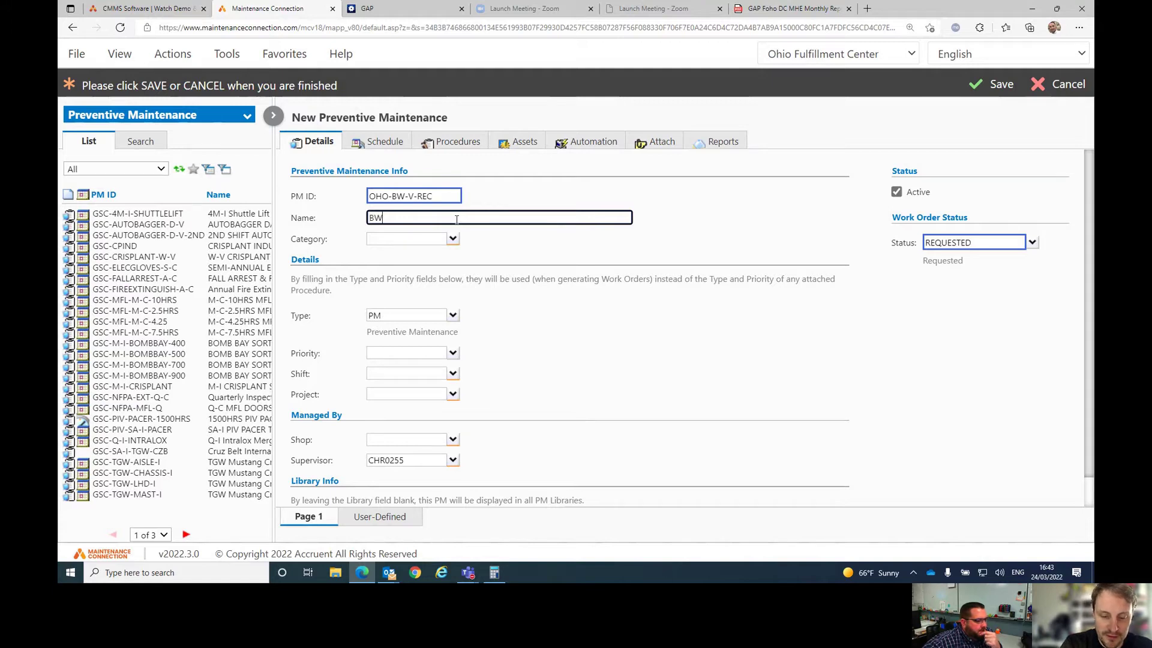
pyautogui.write('-V')
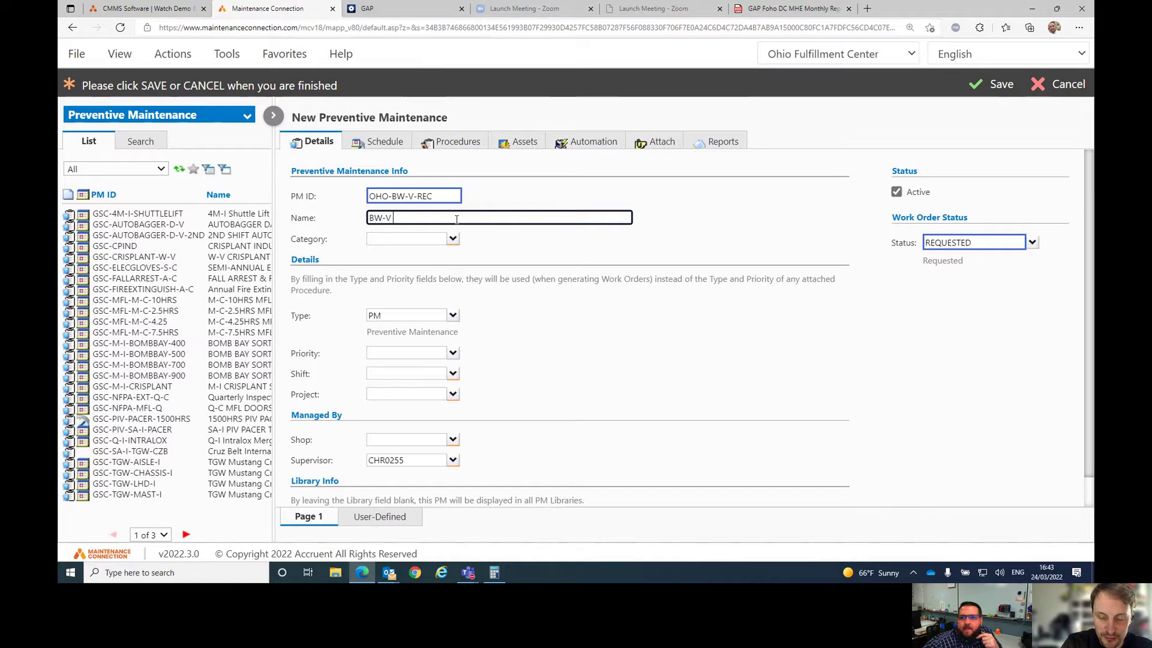
pyautogui.write(' Recevi')
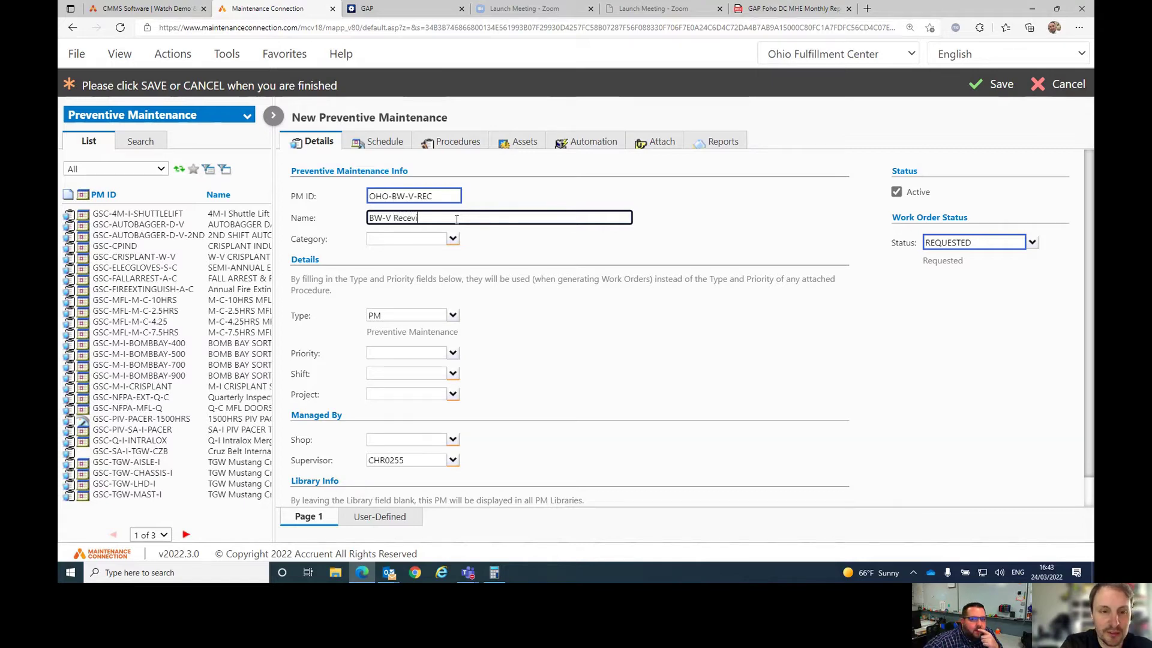
pyautogui.press('BackSpace')
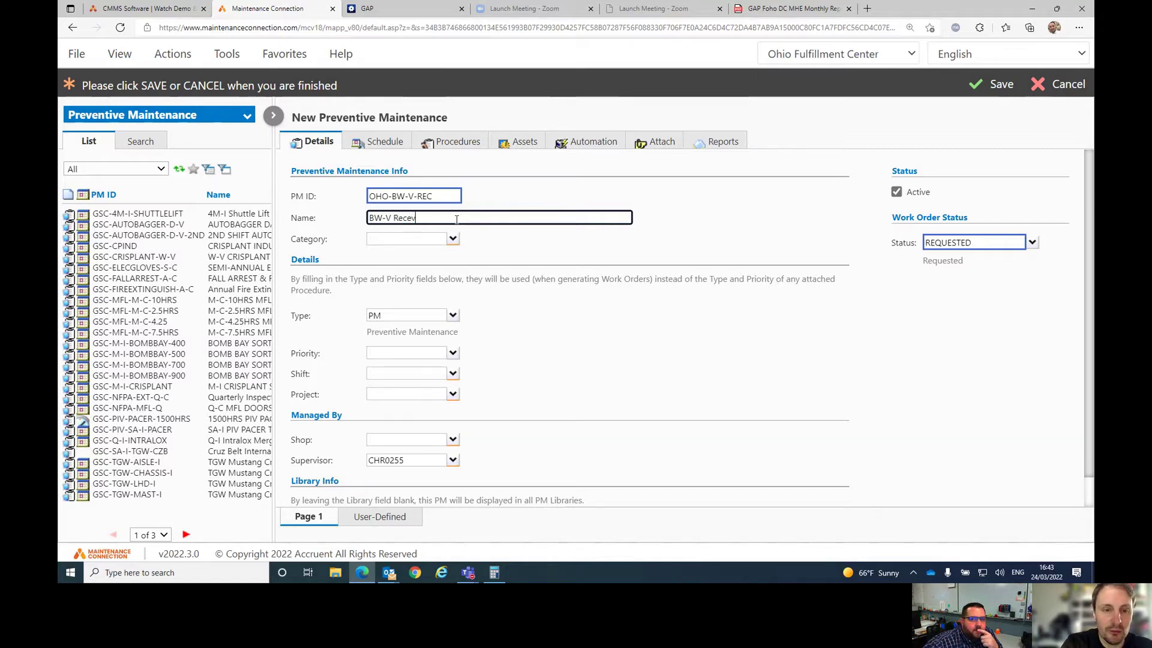
pyautogui.write('ving')
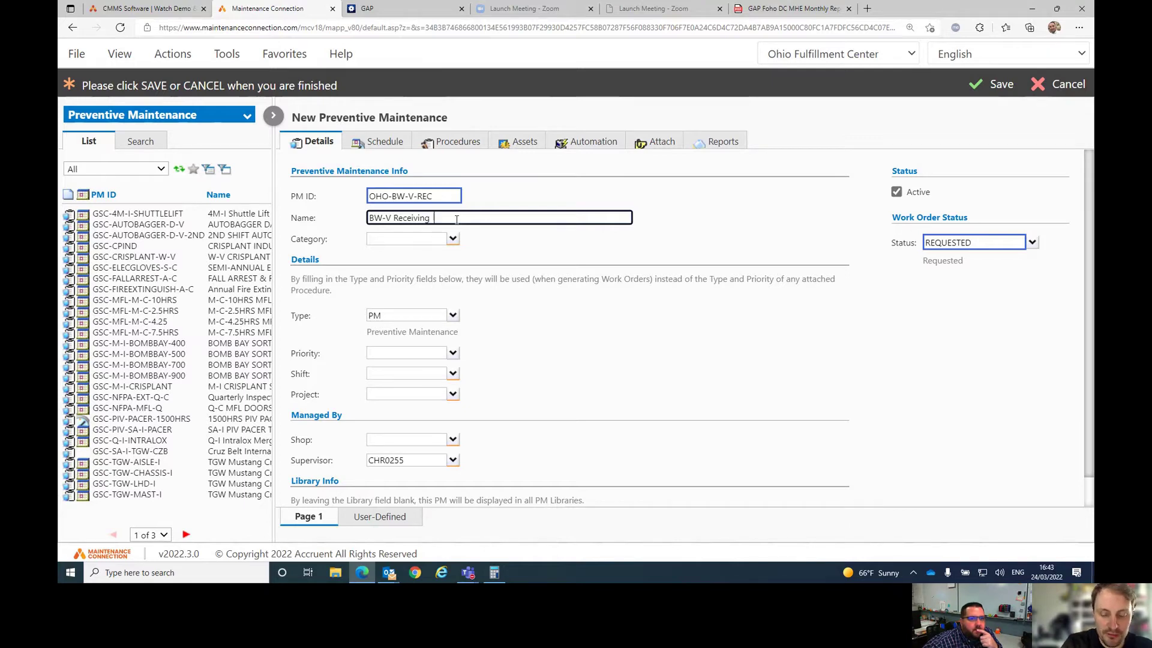
pyautogui.write('  Convey')
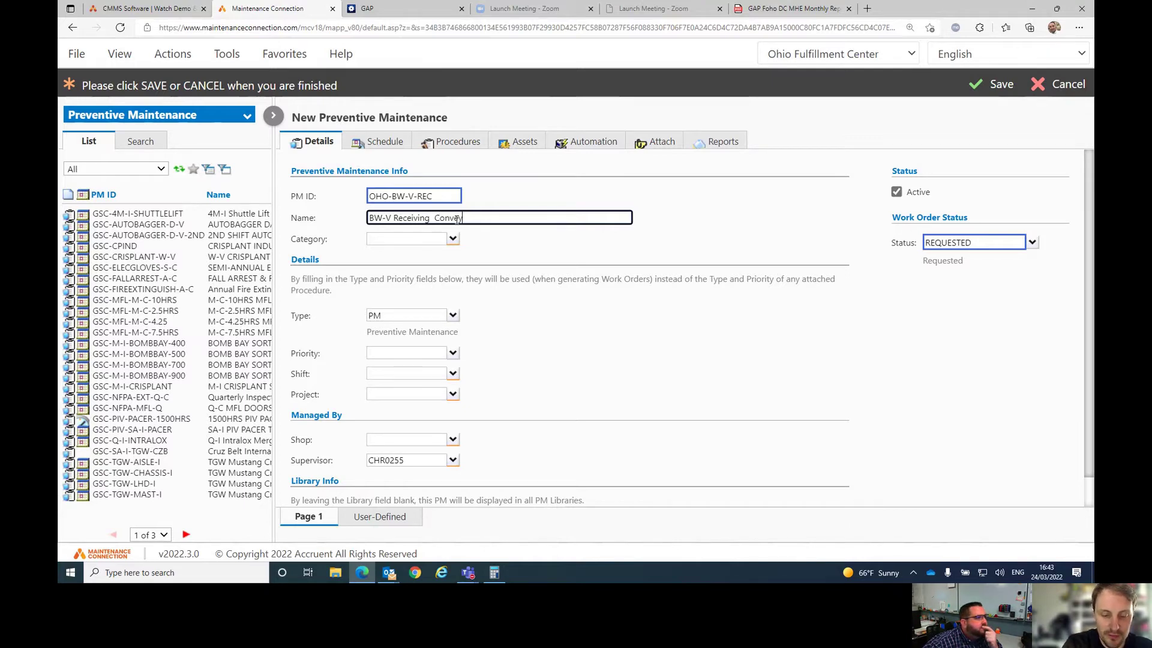
pyautogui.write('or')
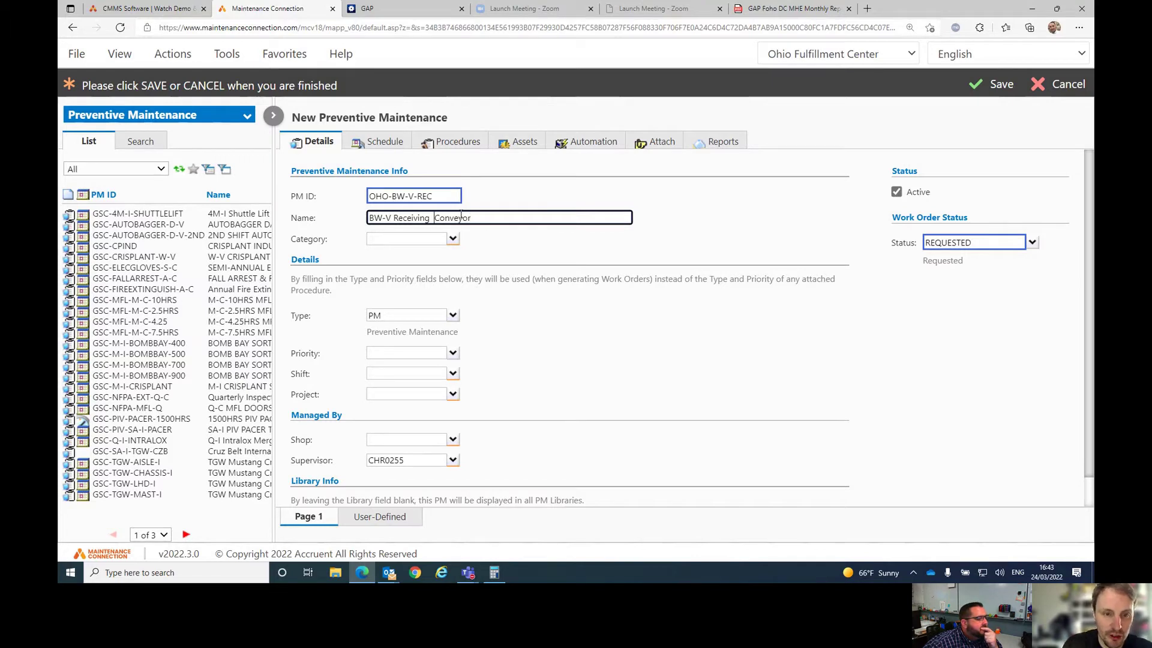
pyautogui.click(593, 260)
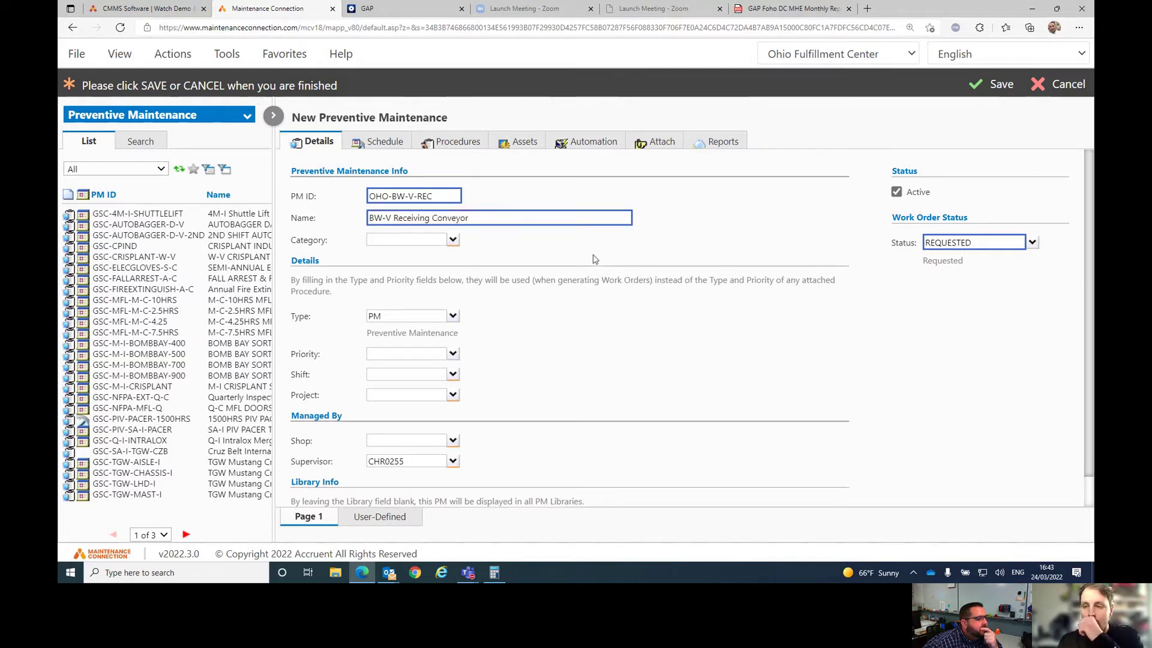
# Clear the prefilled supervisor from the new preventive maintenance record.
pyautogui.click(414, 353)
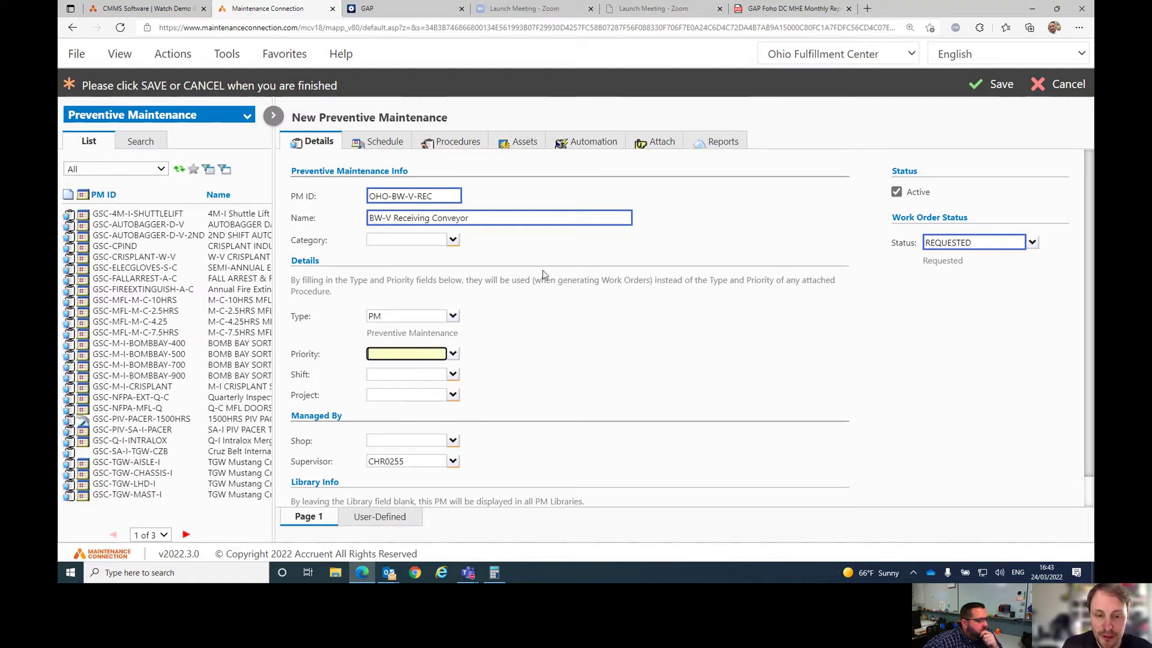
pyautogui.scroll(-1, 468, 360)
pyautogui.click(421, 430)
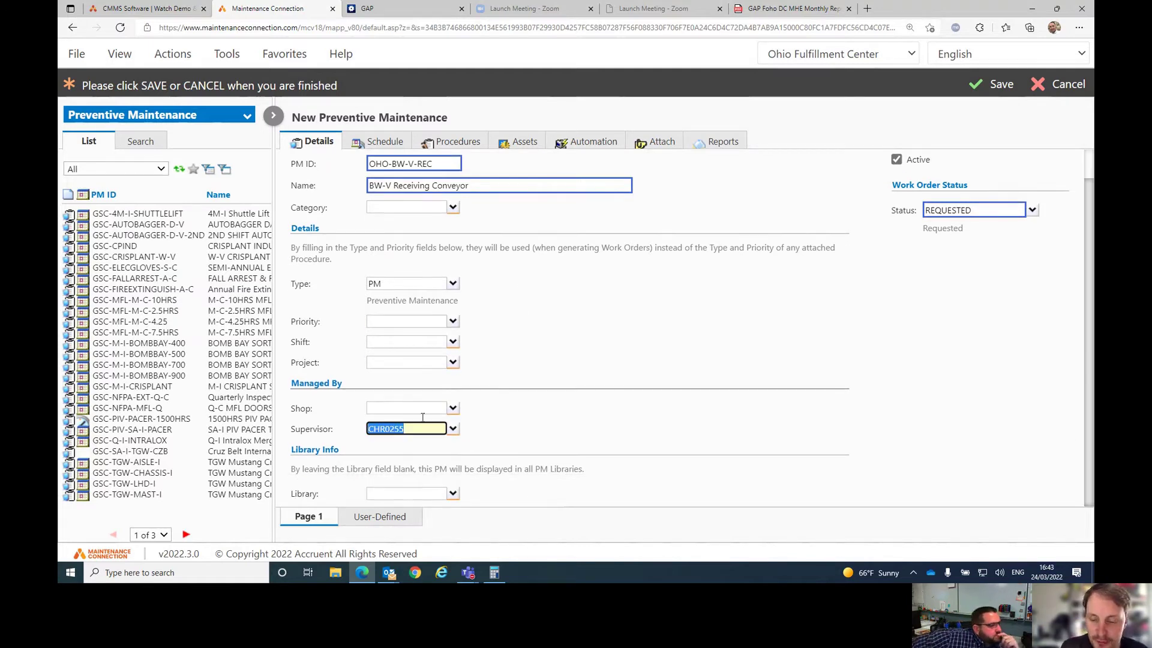
pyautogui.press('BackSpace')
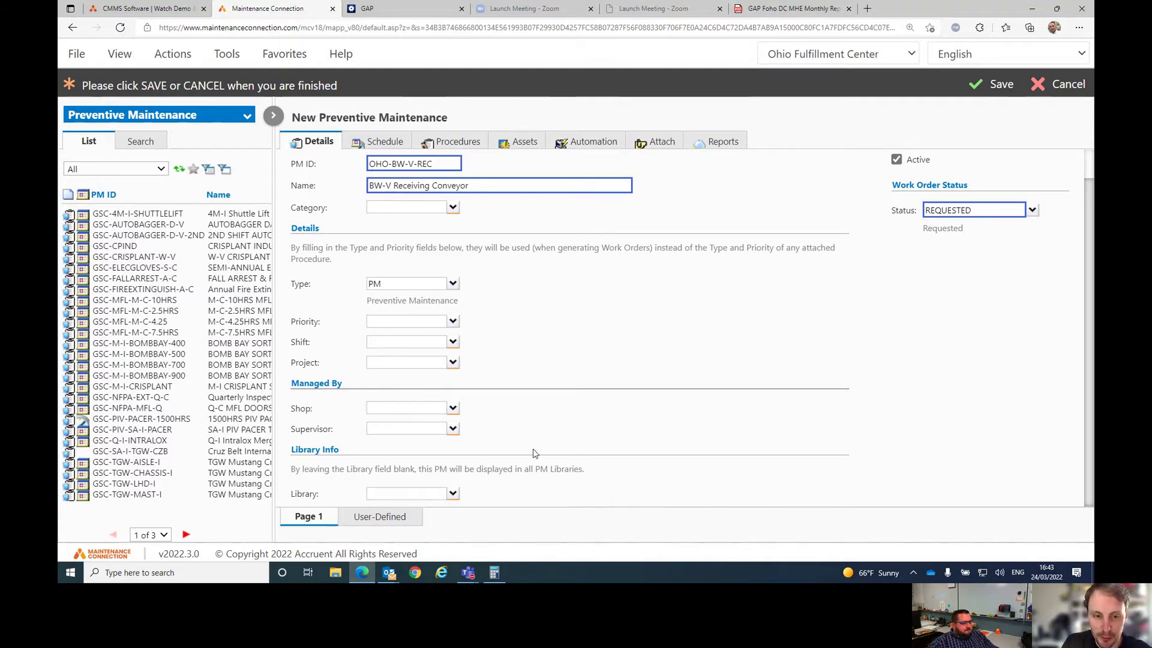
# Set the preventive maintenance record's priority to 2, Medium.
pyautogui.click(411, 322)
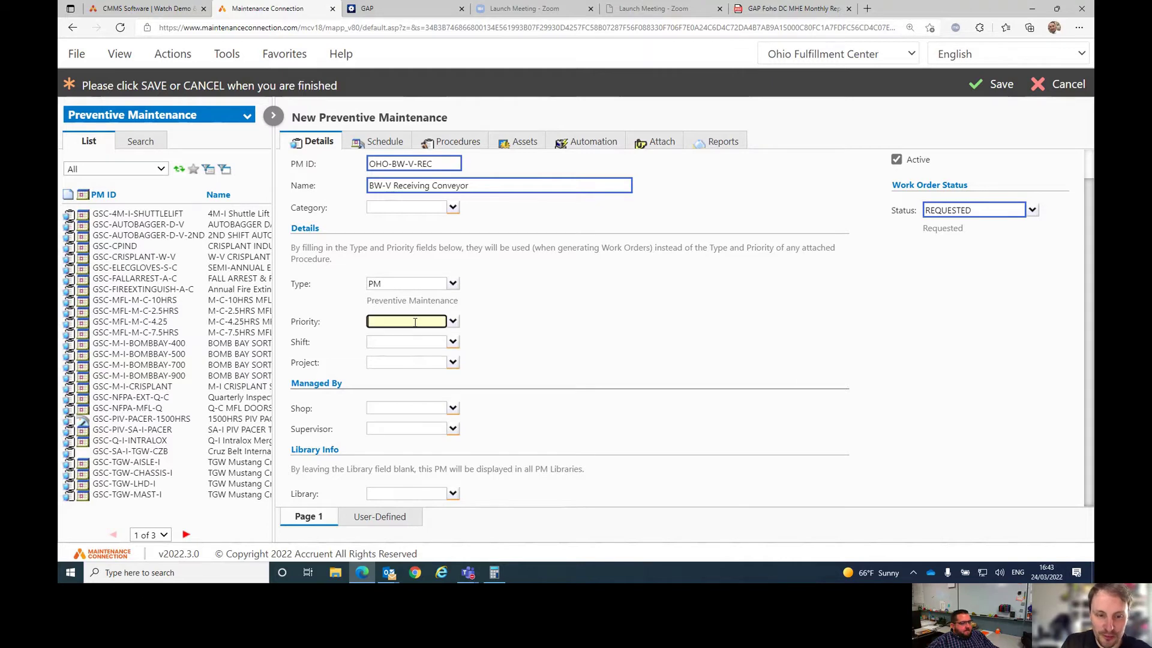
pyautogui.click(453, 322)
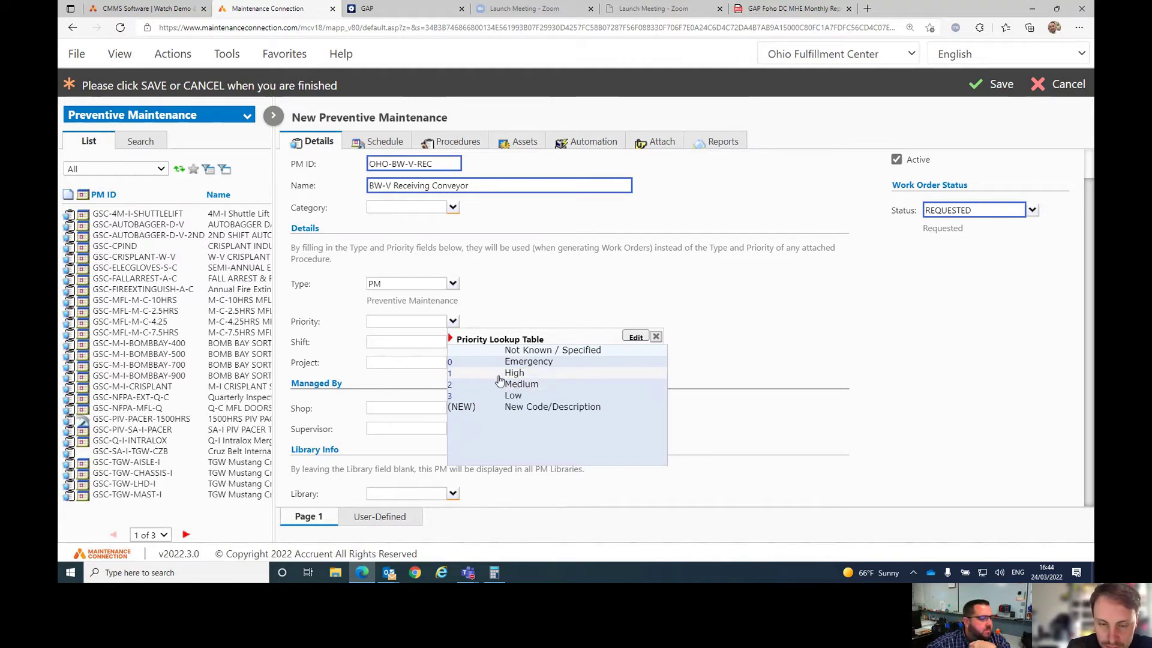
pyautogui.click(521, 386)
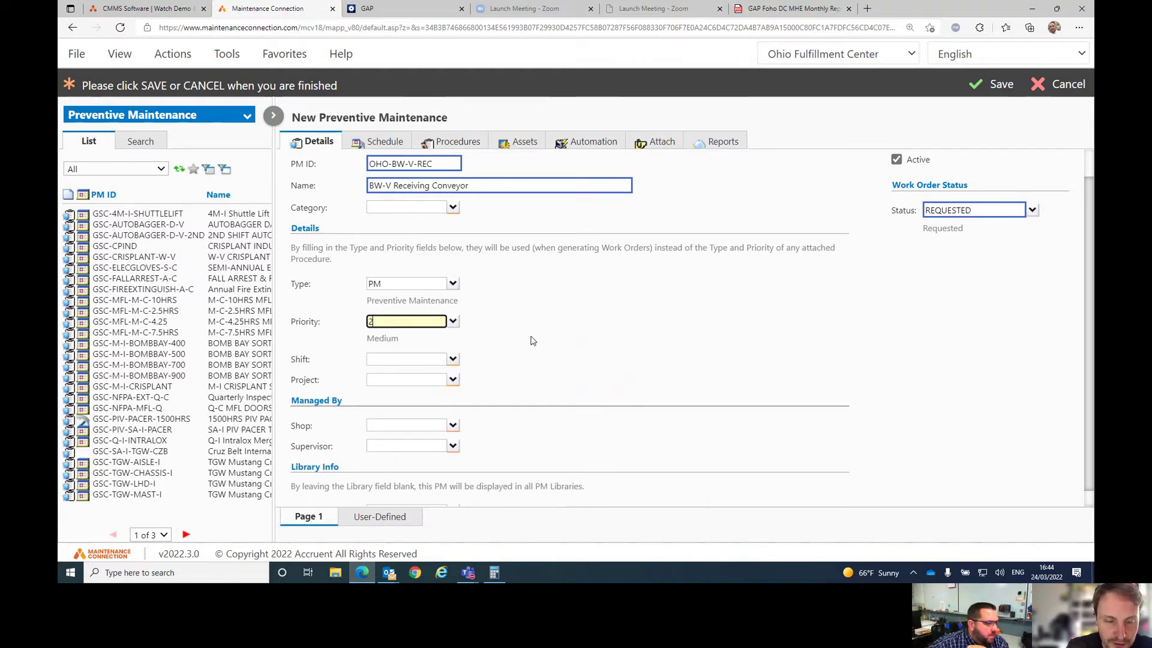
# Assign the preventive maintenance record to the OFC library.
pyautogui.scroll(-1, 525, 426)
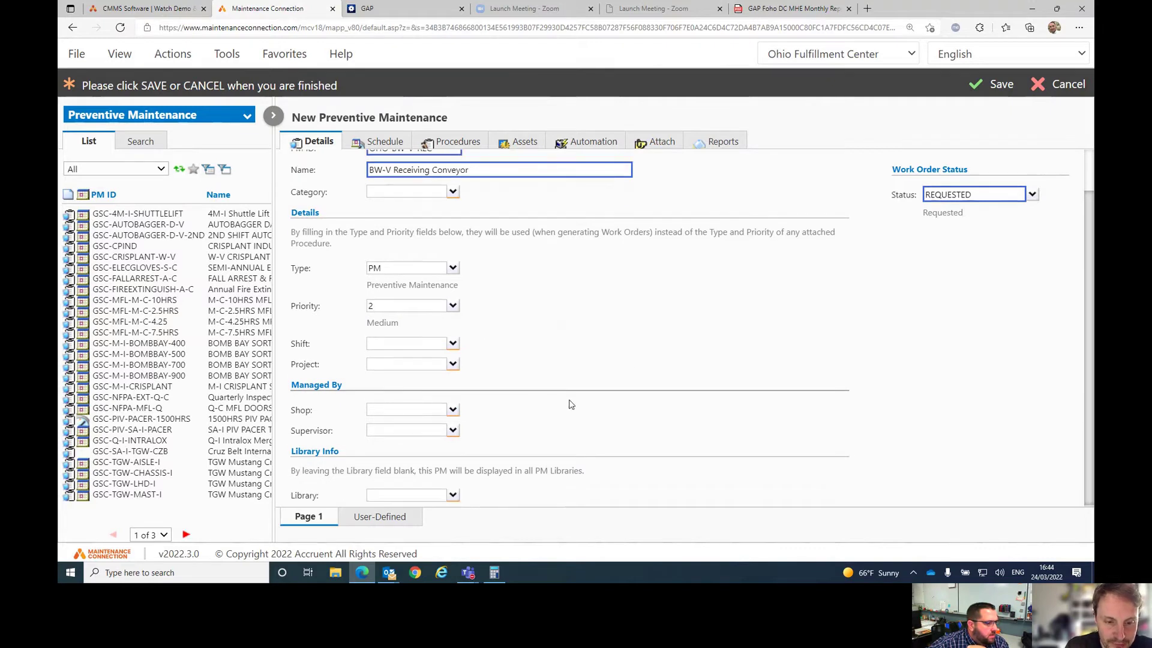
pyautogui.click(411, 493)
pyautogui.write('ODC')
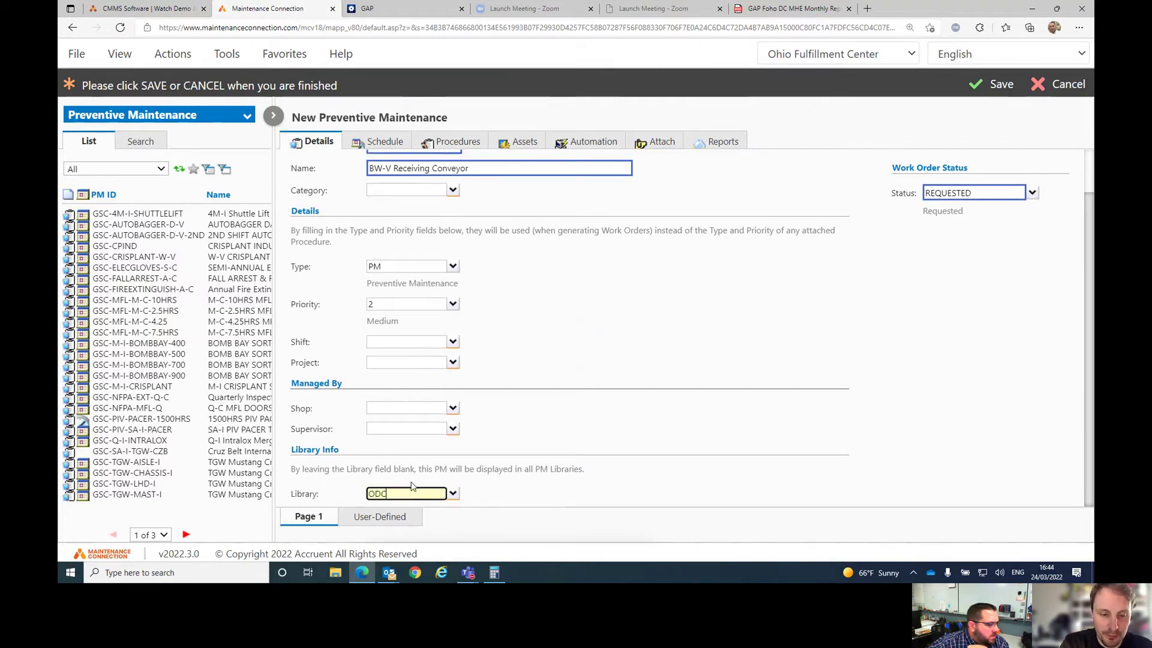
pyautogui.press('BackSpace')
pyautogui.press('BackSpace')
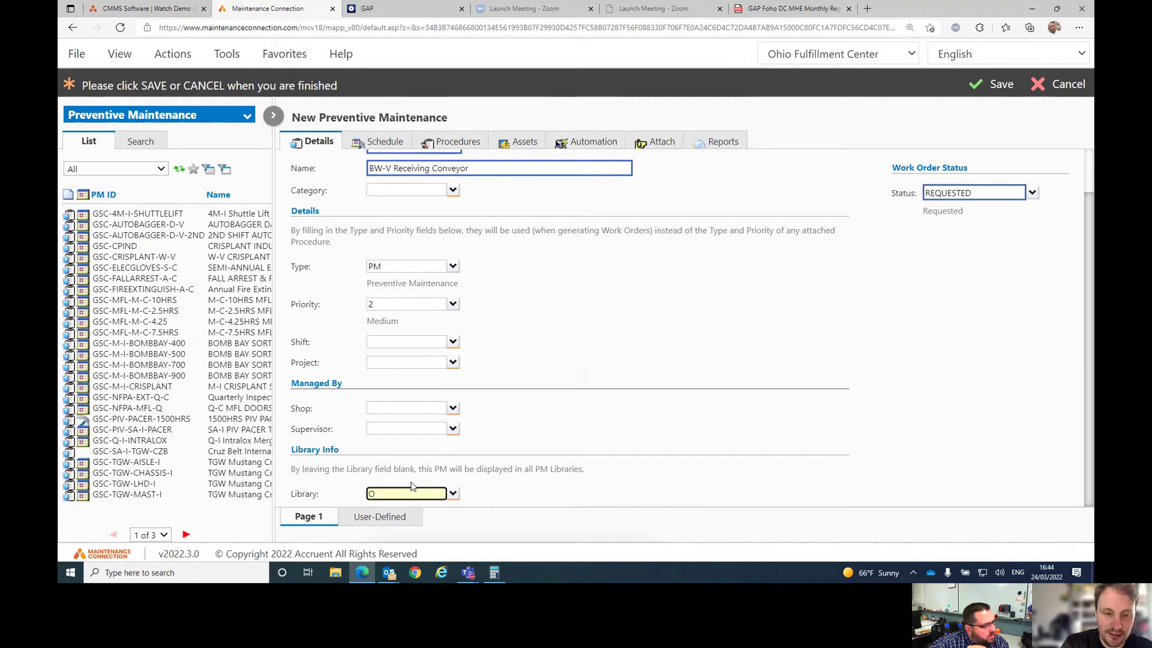
pyautogui.write('FC')
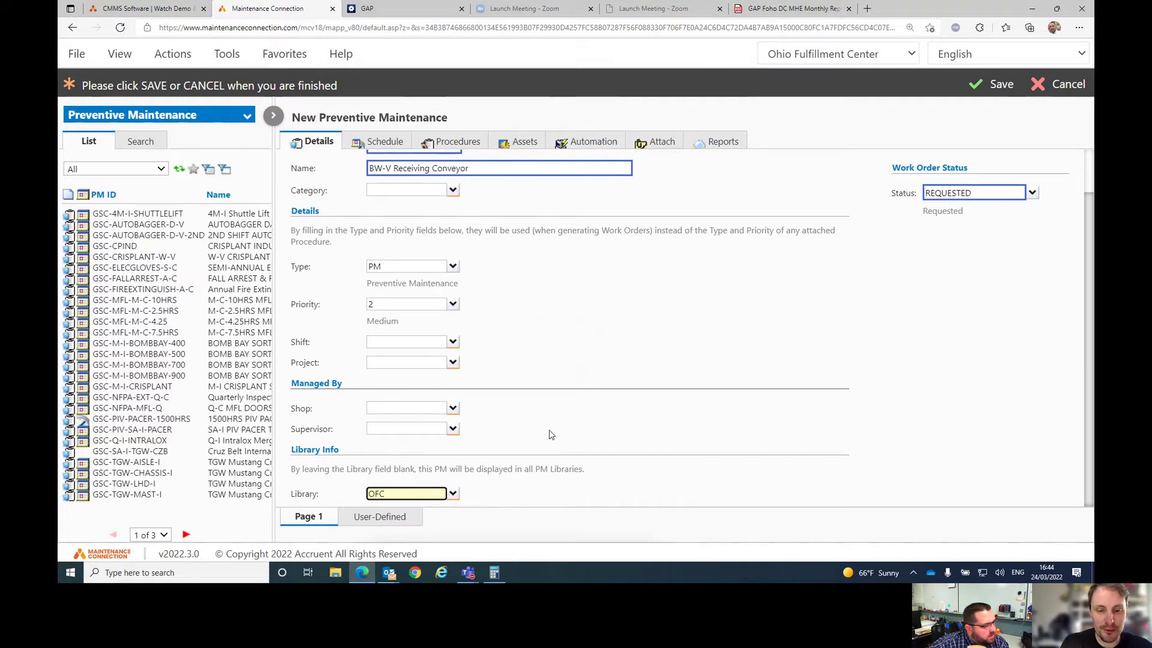
pyautogui.click(549, 426)
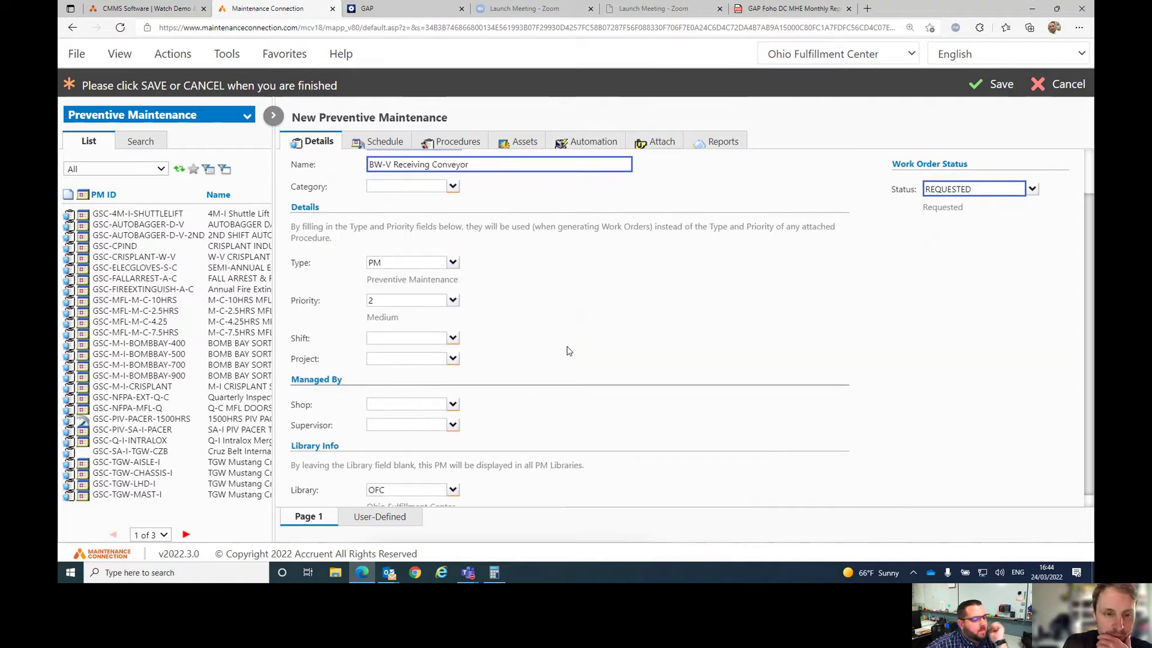
pyautogui.scroll(-1, 569, 351)
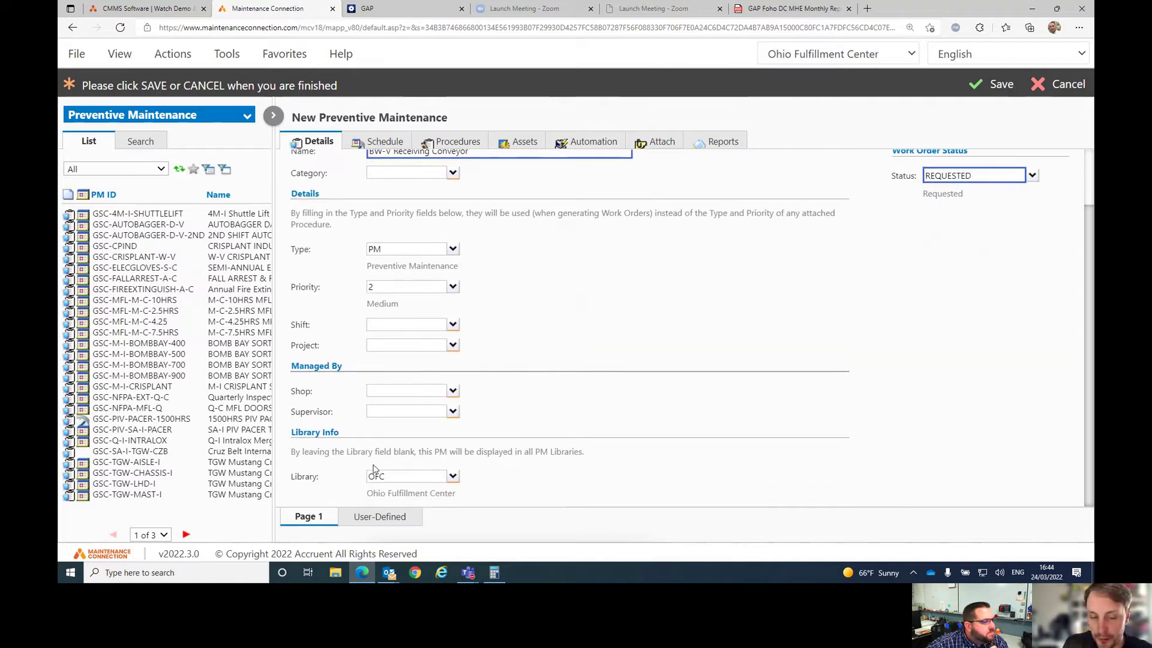
pyautogui.click(454, 478)
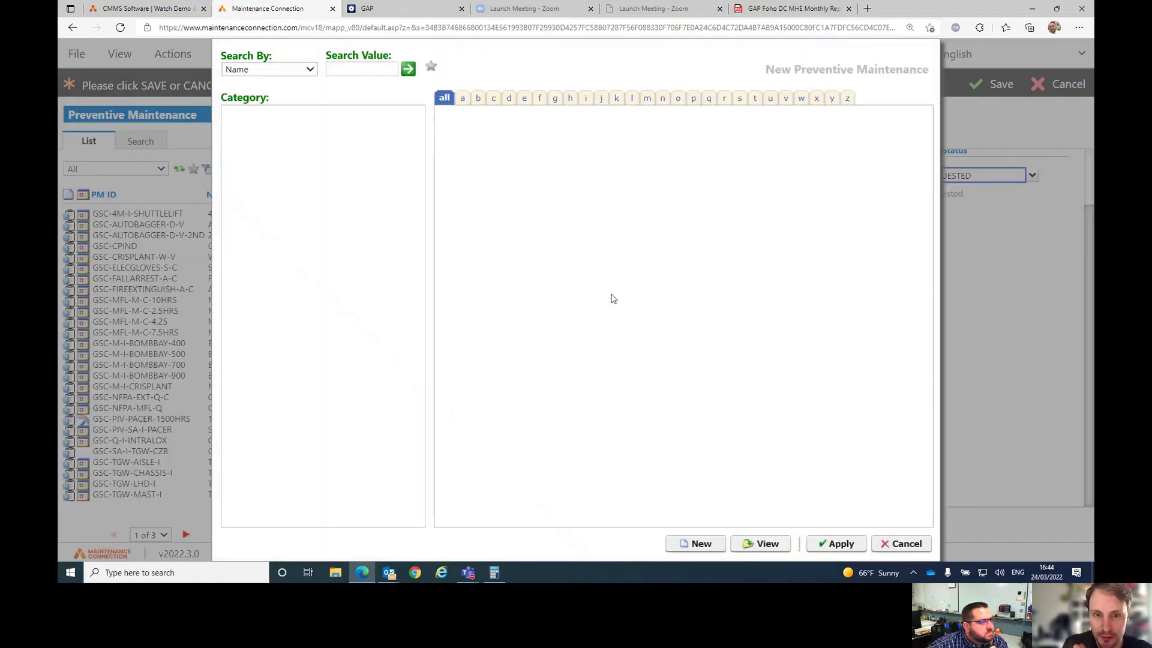
pyautogui.click(896, 544)
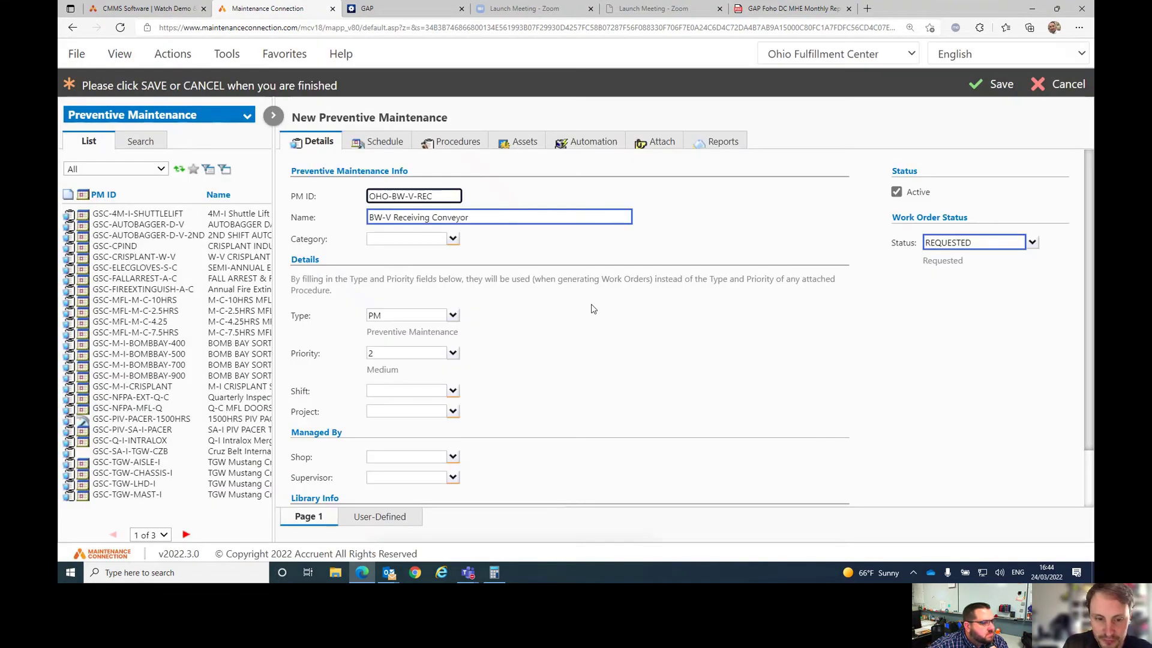
pyautogui.scroll(-2, 540, 330)
pyautogui.scroll(1, 521, 330)
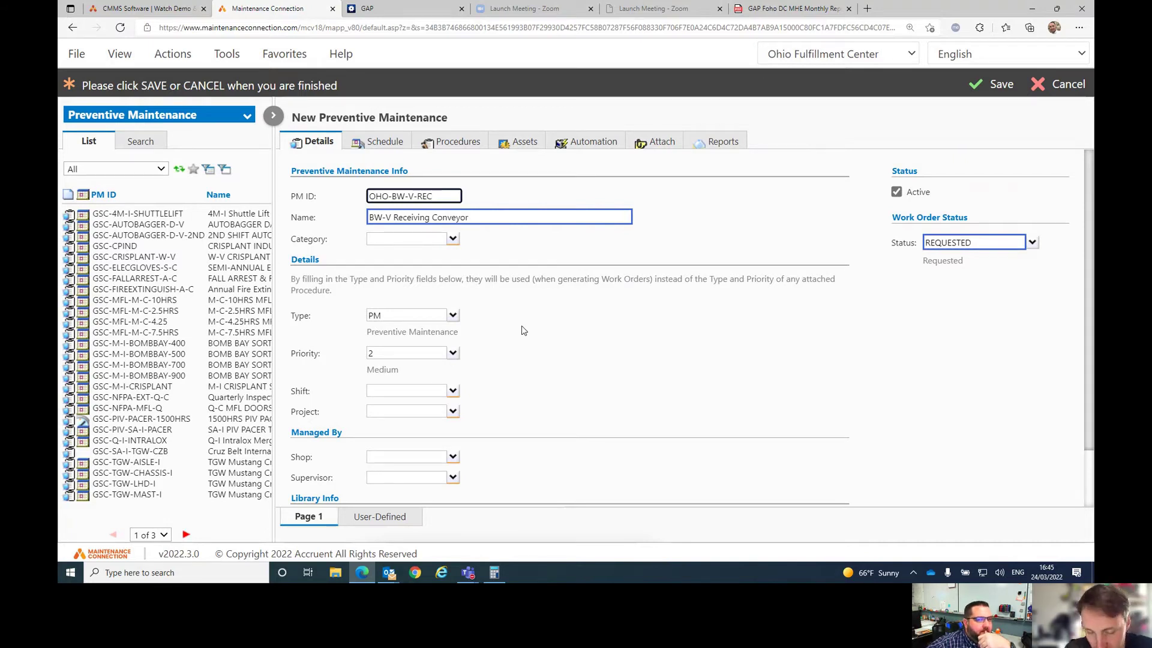
pyautogui.scroll(-2, 607, 272)
pyautogui.scroll(2, 577, 316)
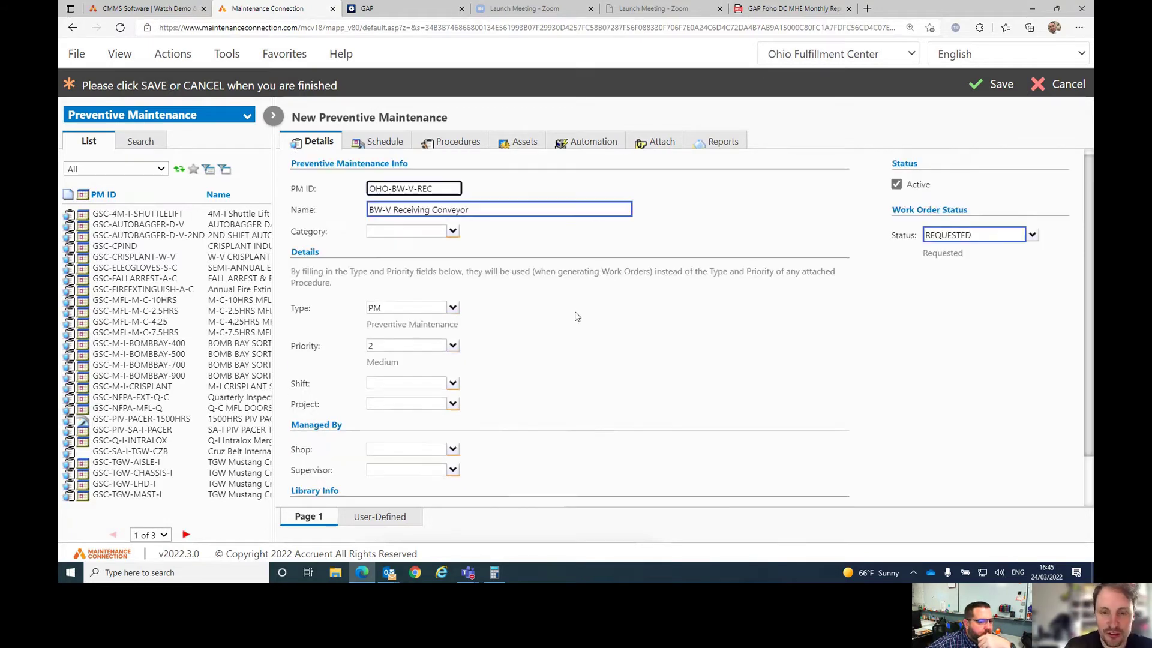
pyautogui.scroll(-1, 544, 276)
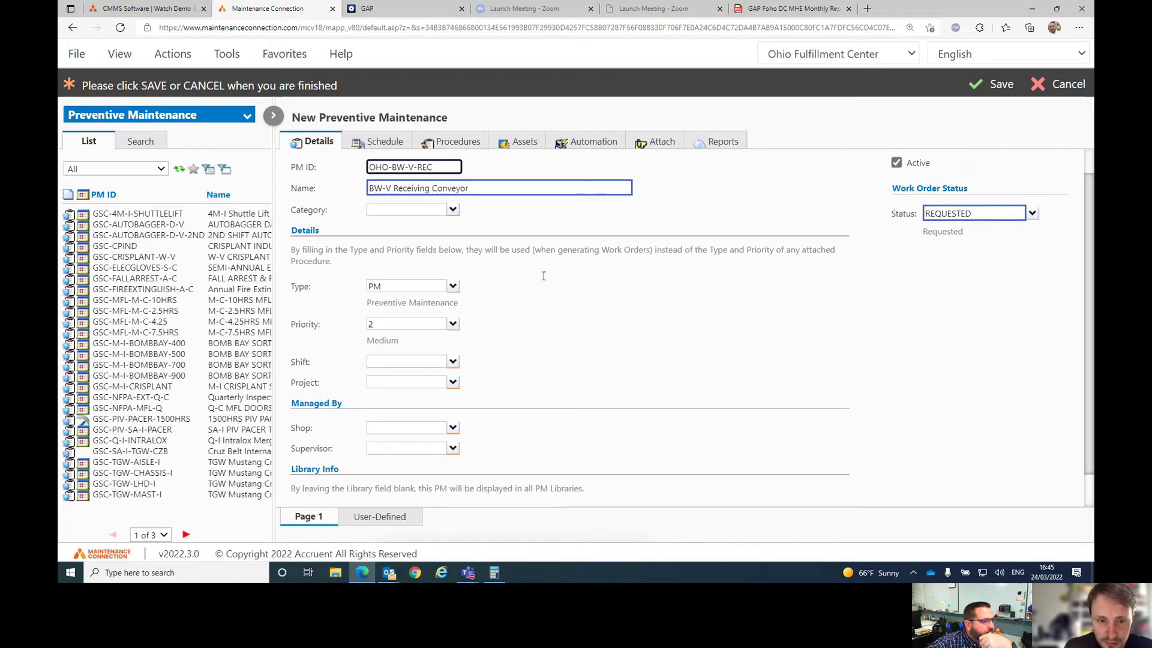
pyautogui.scroll(-1, 543, 276)
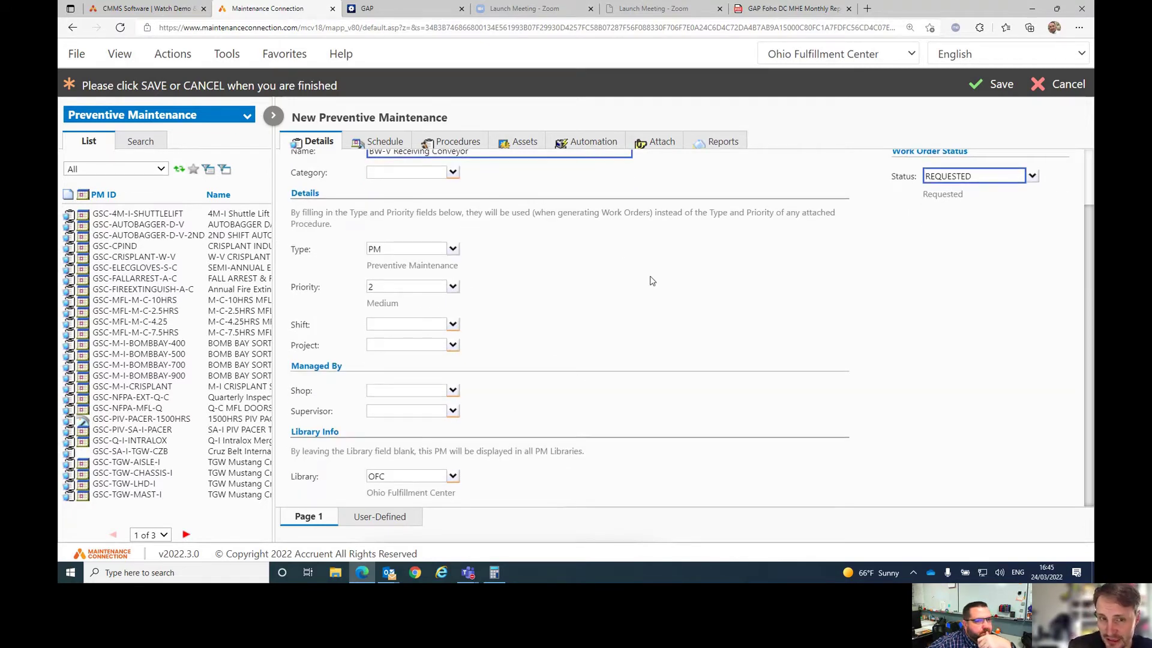
pyautogui.scroll(2, 652, 281)
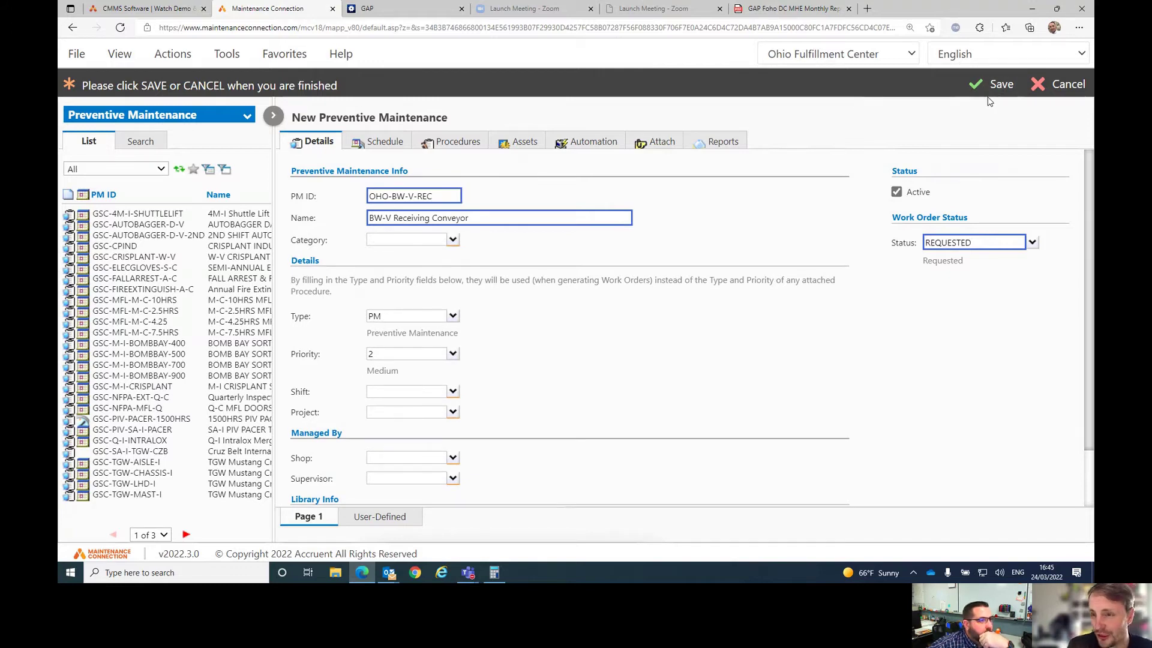
# Start adding a procedure to the preventive maintenance record and search the procedures by name for "%BW-V Visual PM".
pyautogui.click(460, 143)
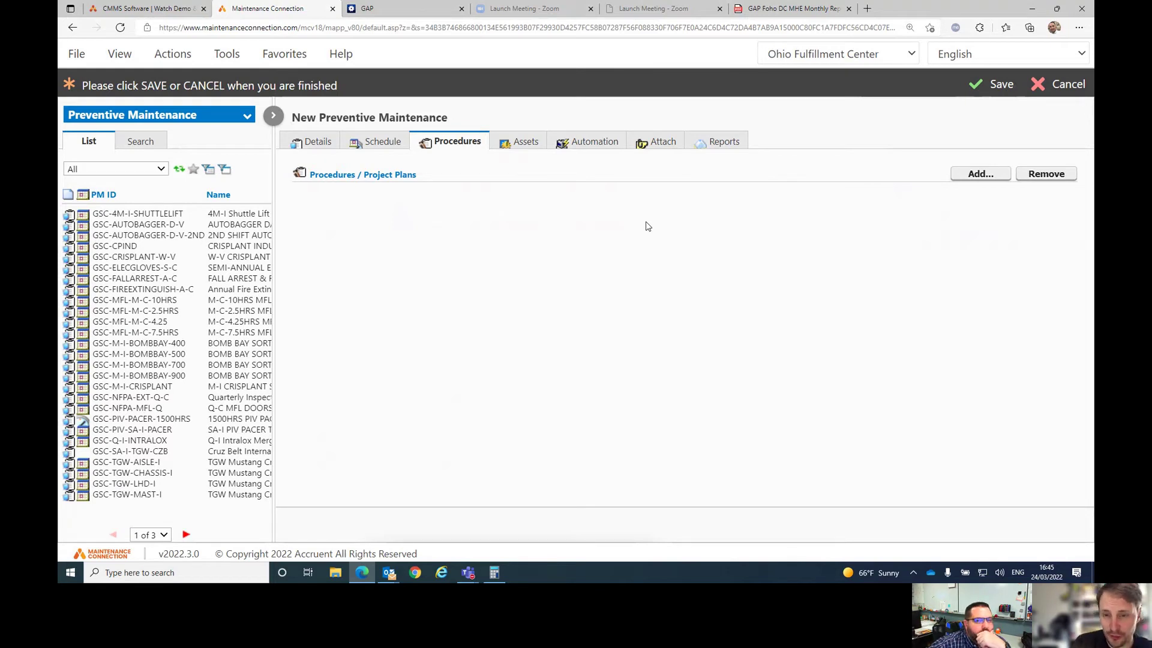
pyautogui.click(967, 176)
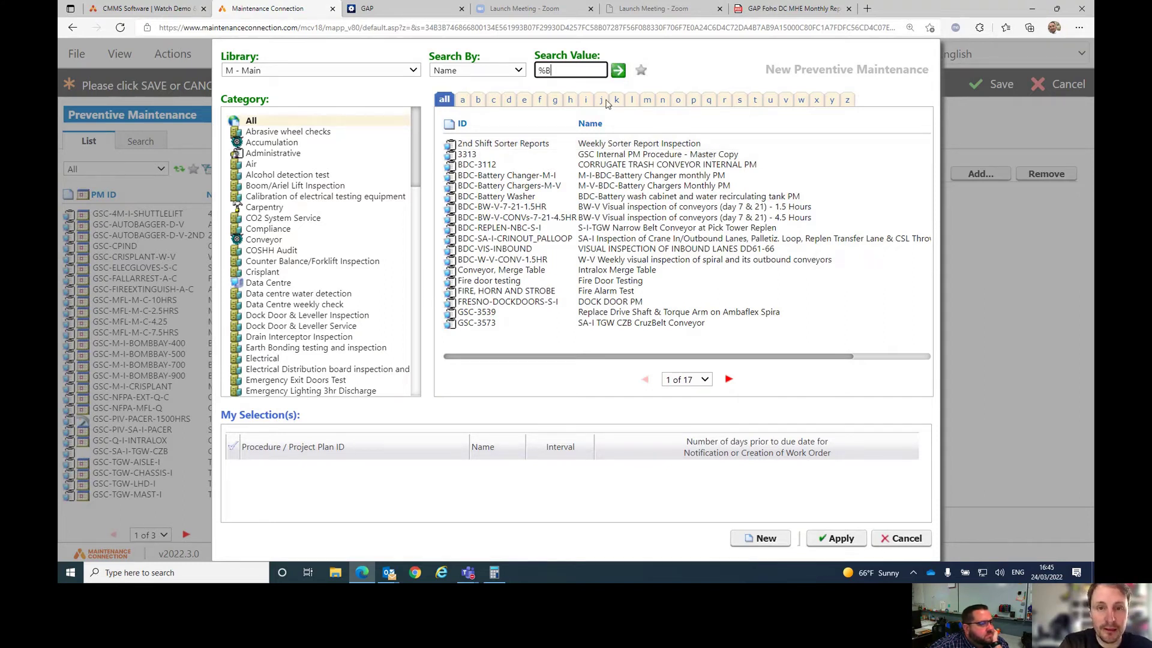
pyautogui.write('W-V')
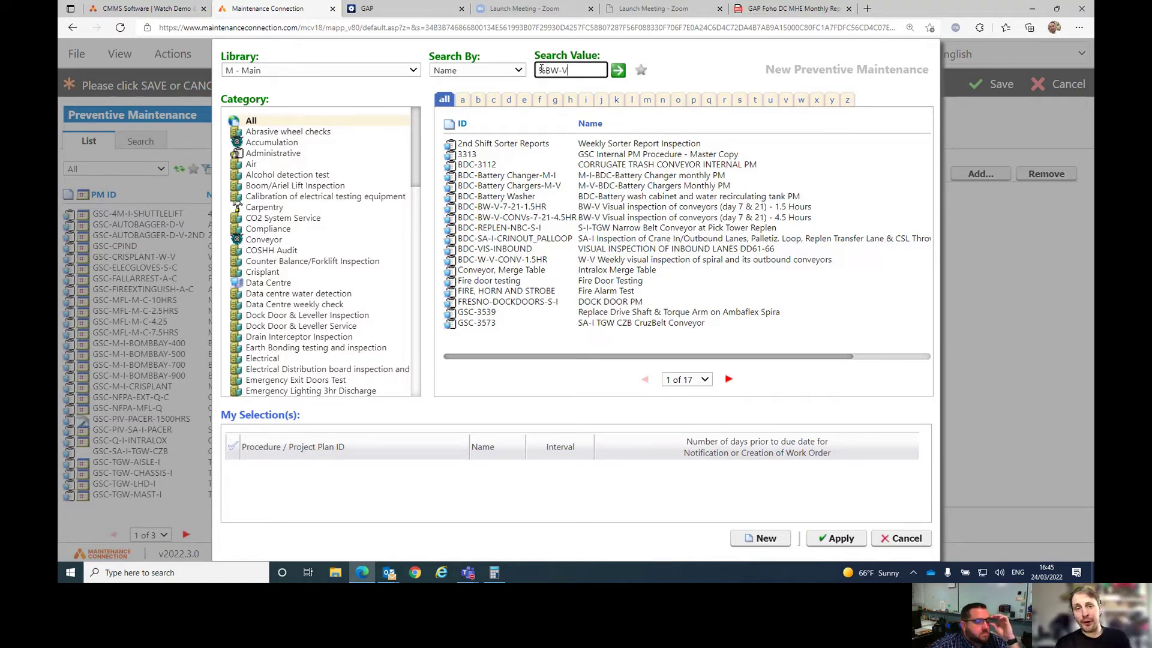
pyautogui.press('Return')
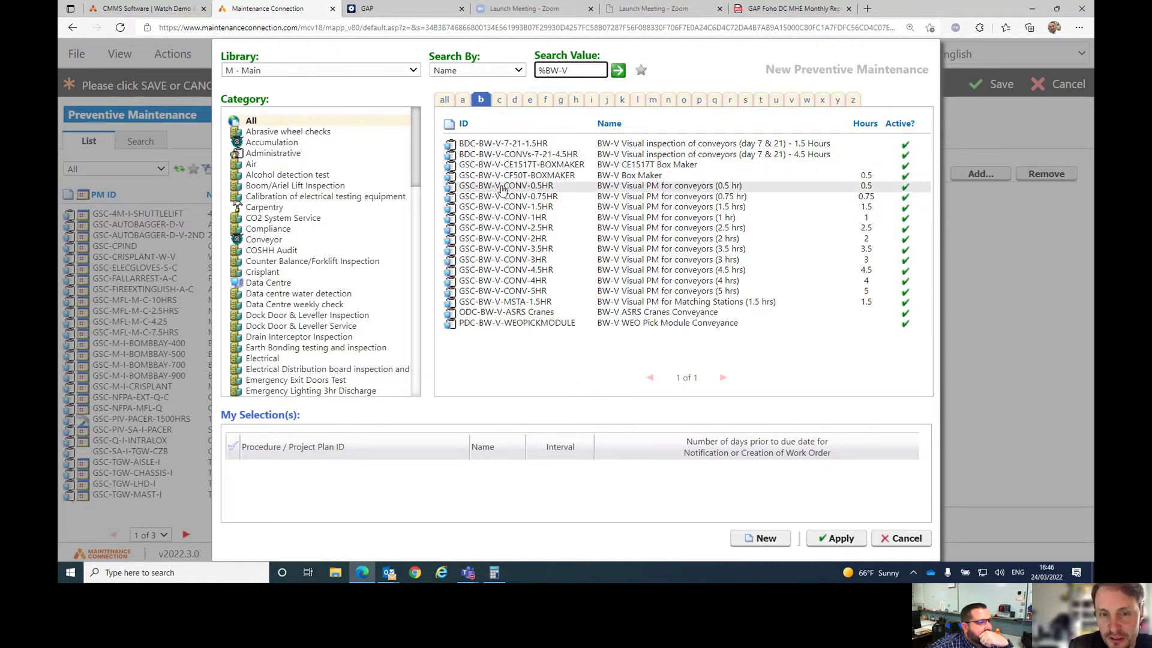
pyautogui.write('-')
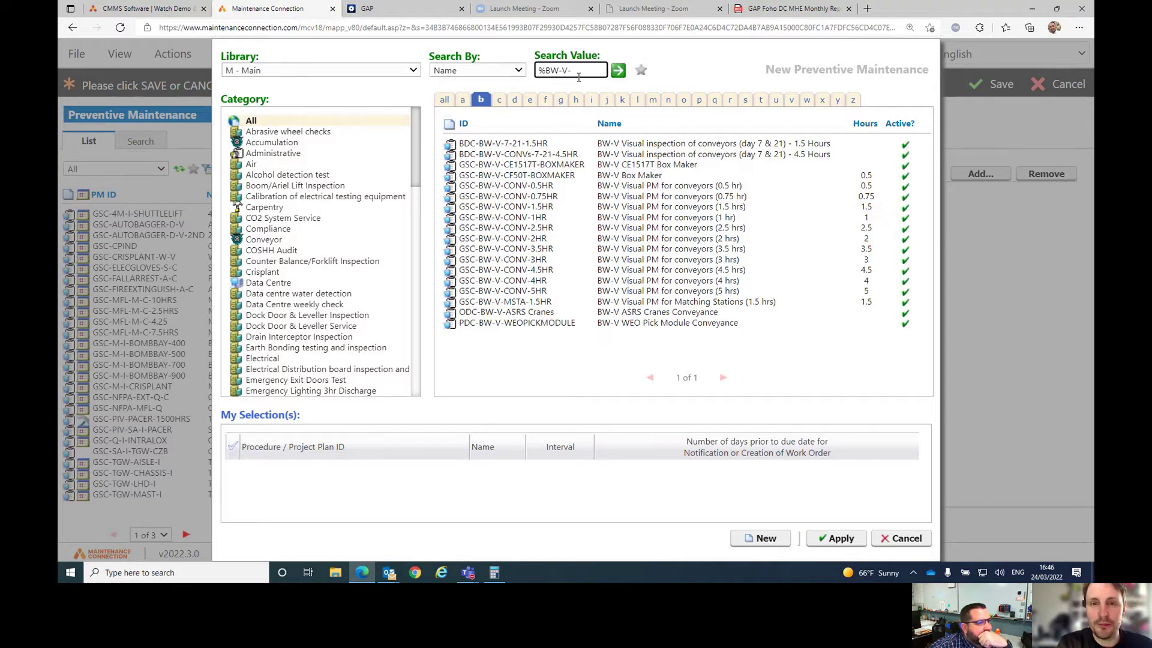
pyautogui.press('BackSpace')
pyautogui.write(' Visual')
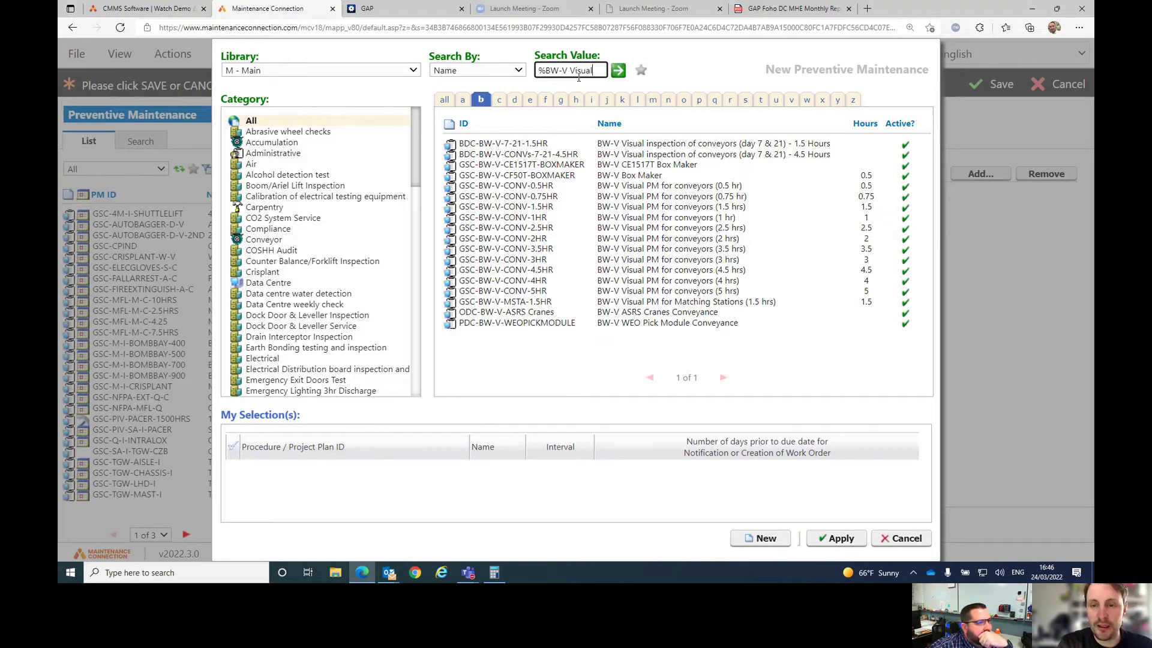
pyautogui.write(' PM')
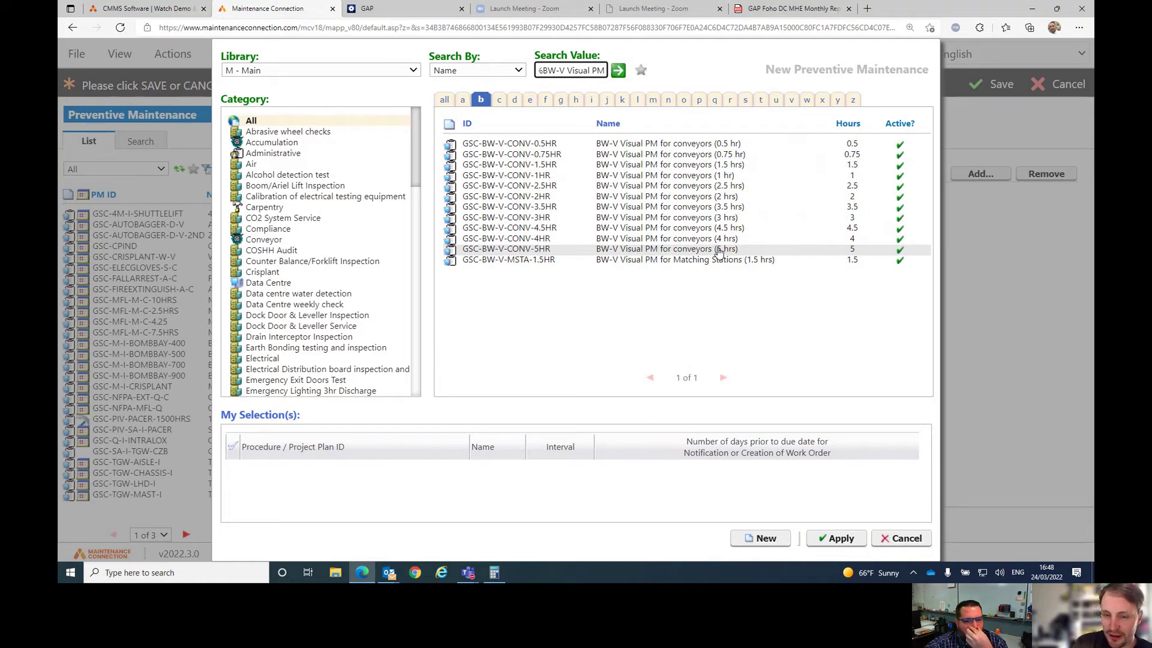
# Add the 5-hour conveyor procedure GSC-BW-V-CONV-5HR with work order creation 14 days before the due date, and save the record.
pyautogui.click(719, 252)
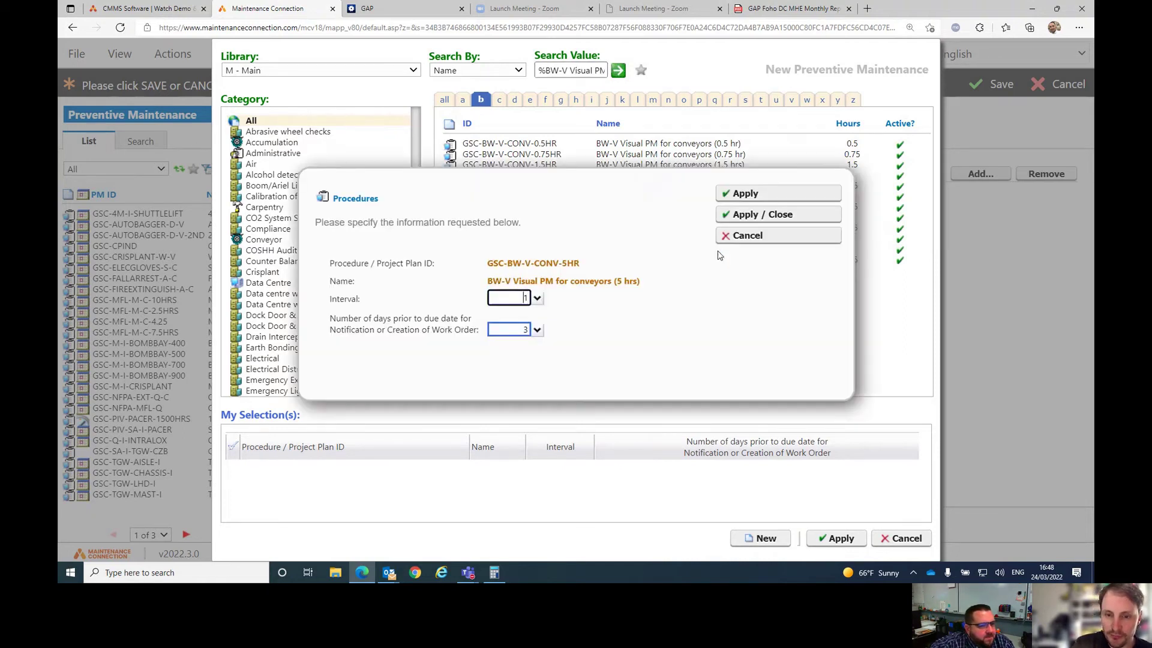
pyautogui.click(521, 335)
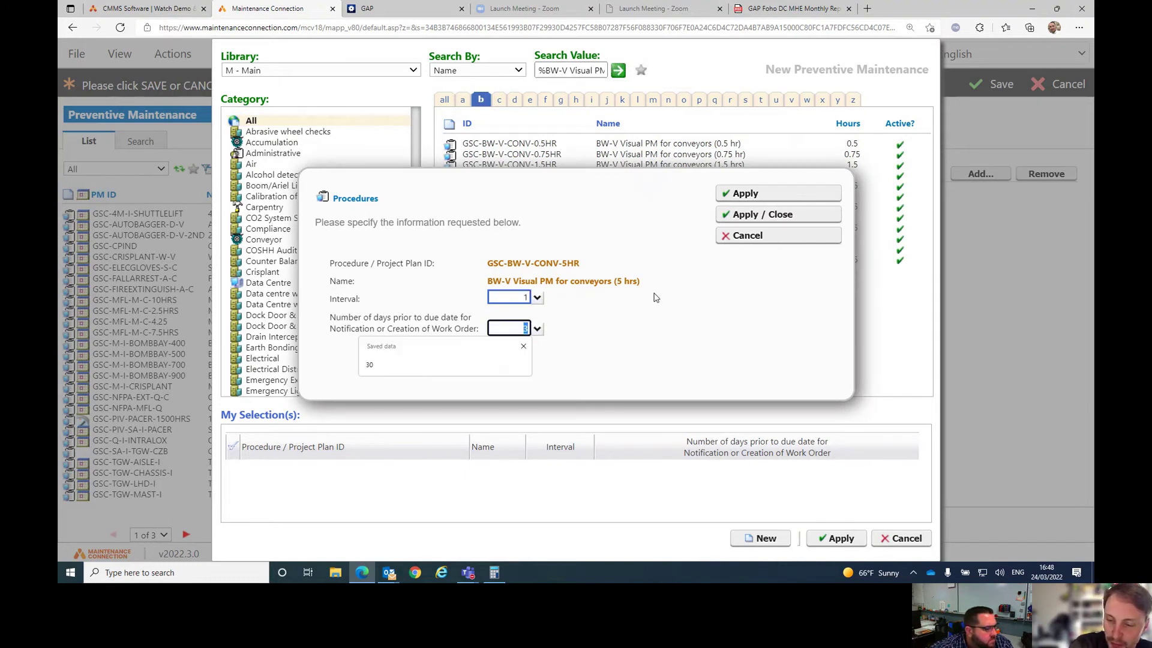
pyautogui.write('14')
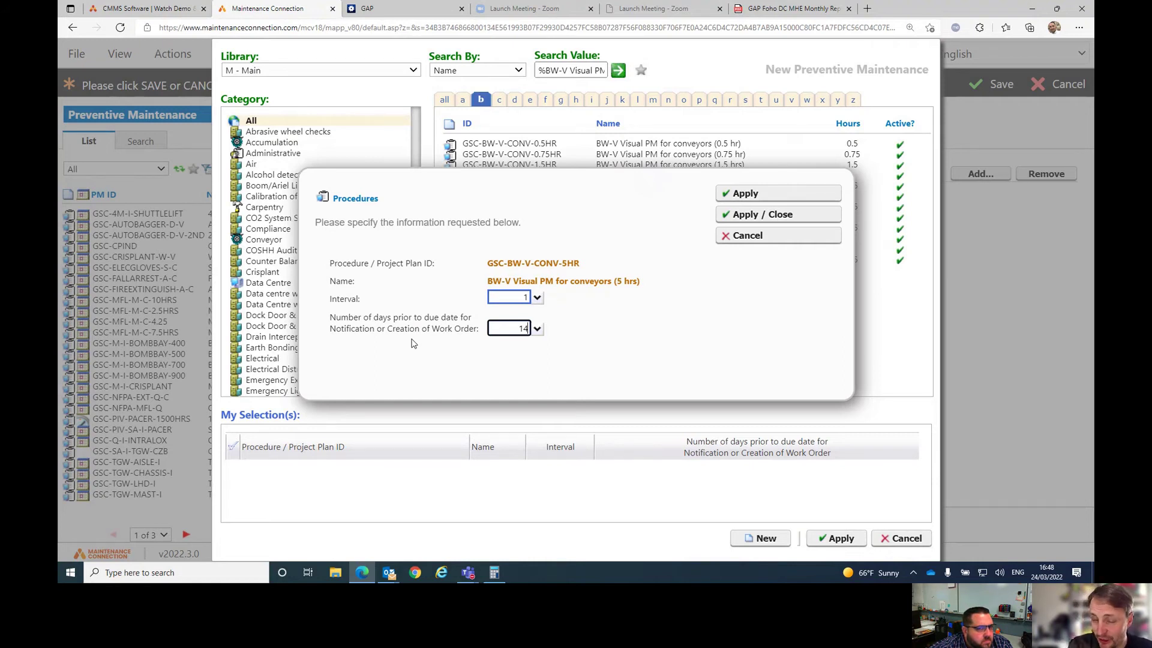
pyautogui.click(772, 218)
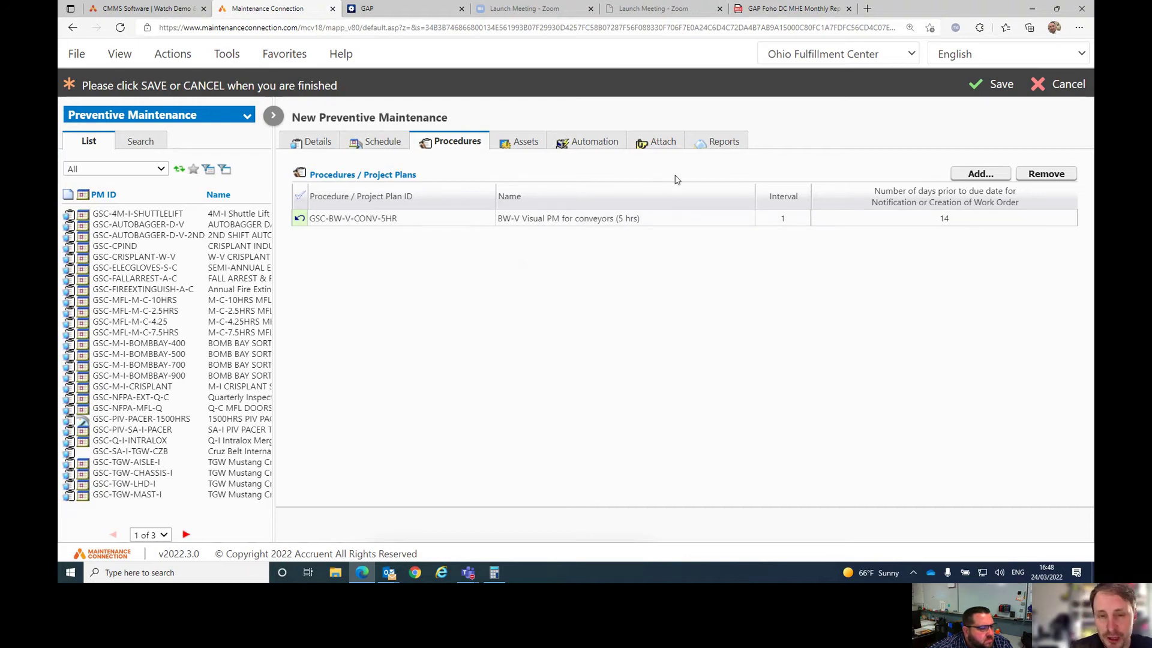
pyautogui.click(977, 87)
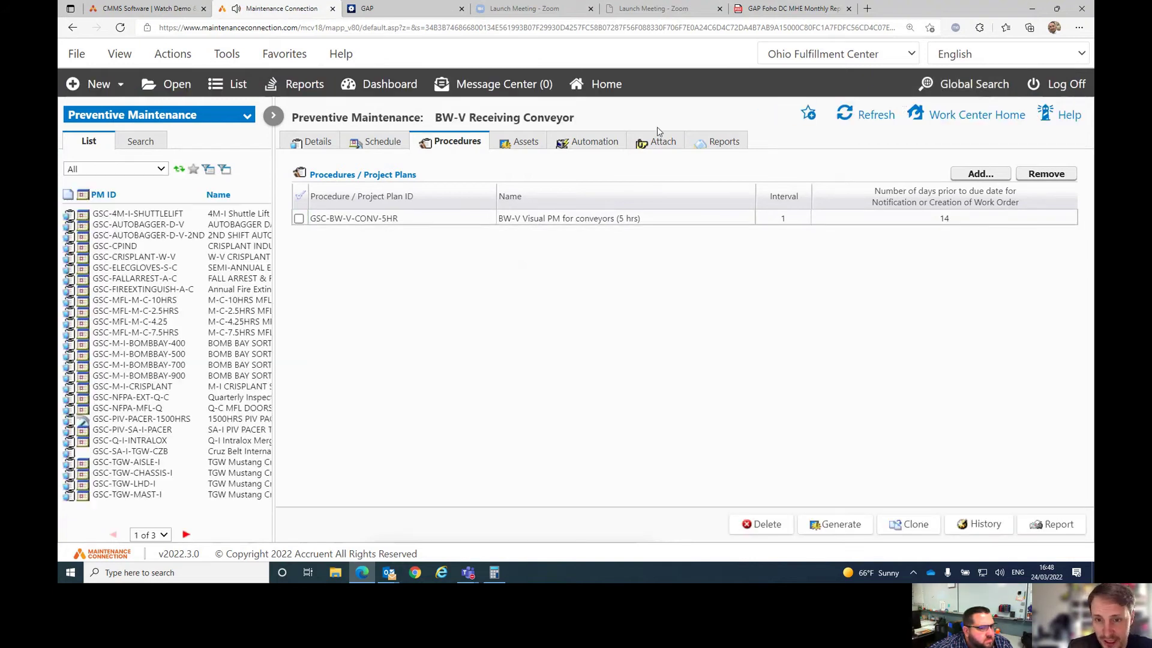
# Review the saved record's details, attached procedure and work order generation settings.
pyautogui.click(324, 148)
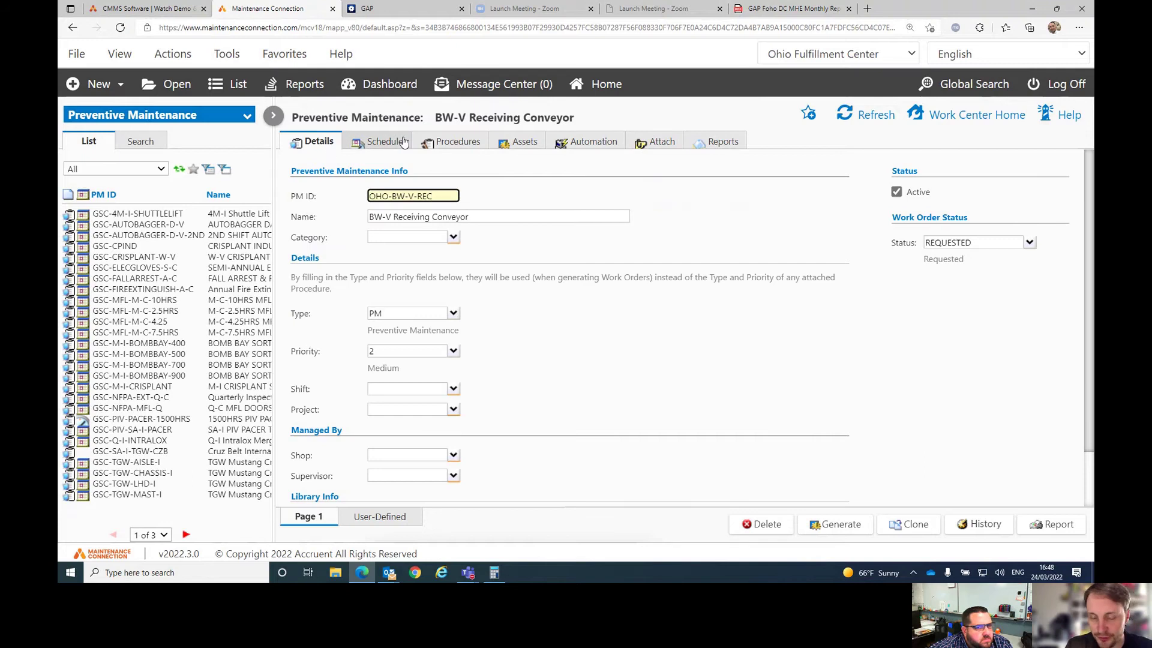
pyautogui.scroll(-1, 528, 255)
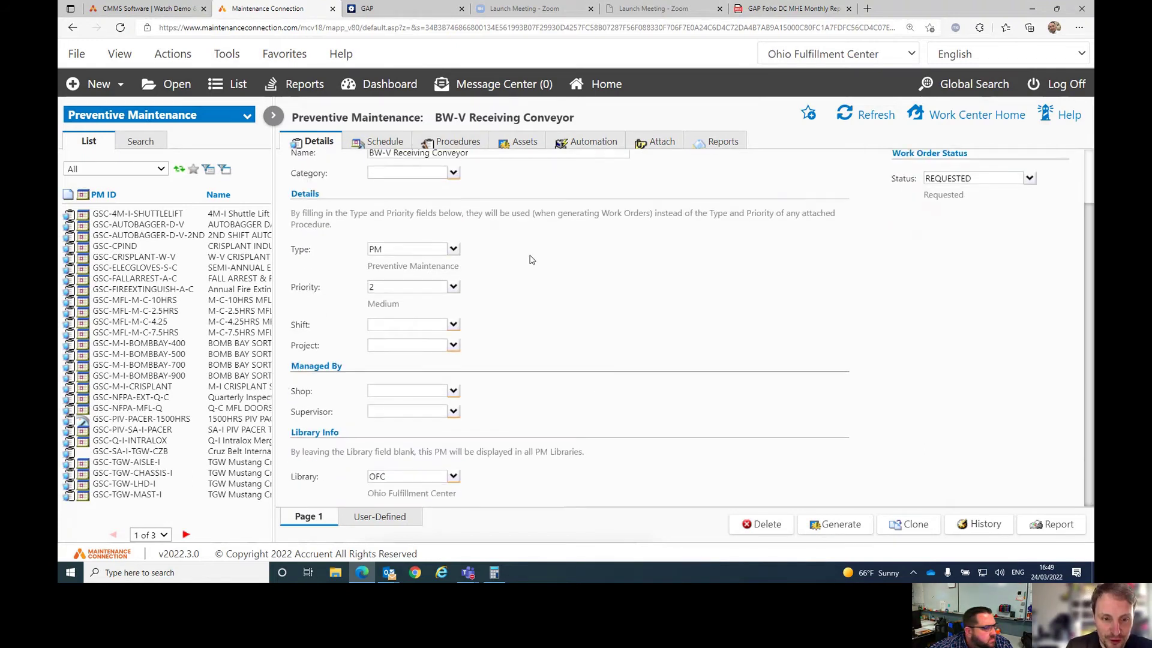
pyautogui.scroll(1, 531, 259)
pyautogui.scroll(-1, 531, 259)
pyautogui.scroll(1, 529, 386)
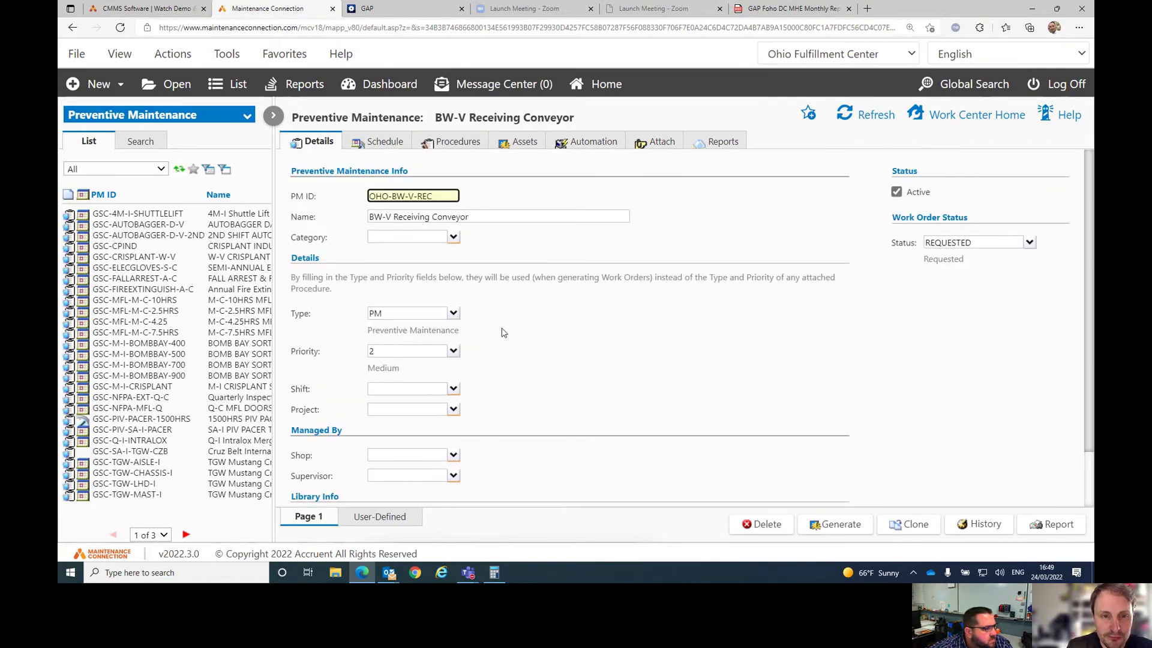
pyautogui.click(449, 142)
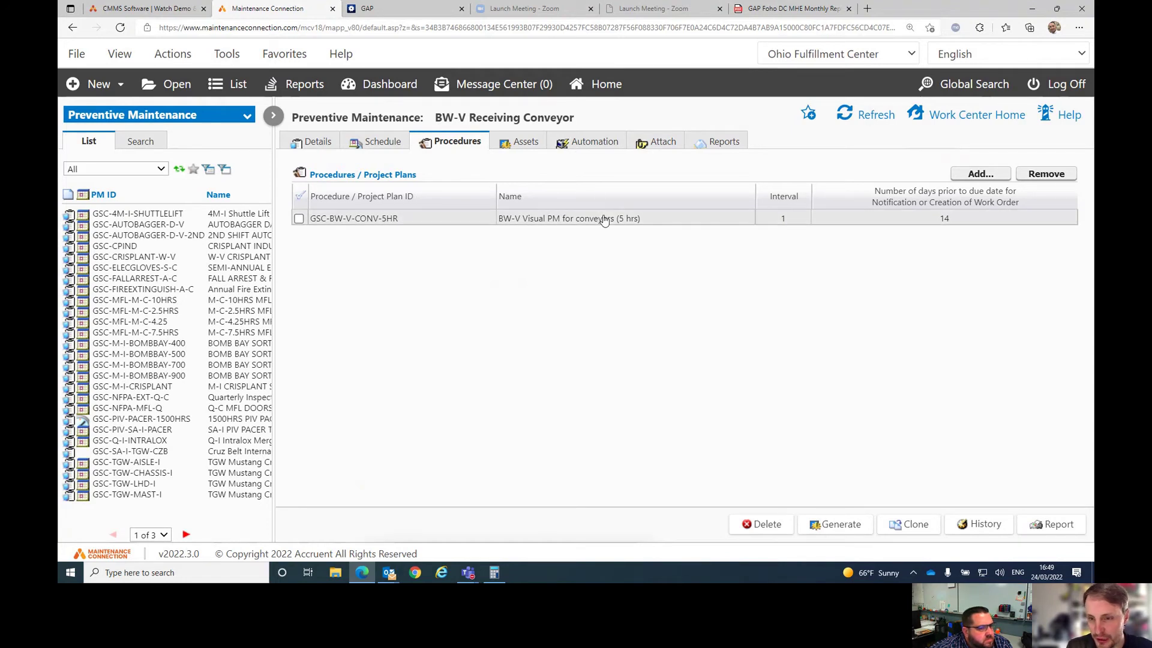
pyautogui.click(587, 142)
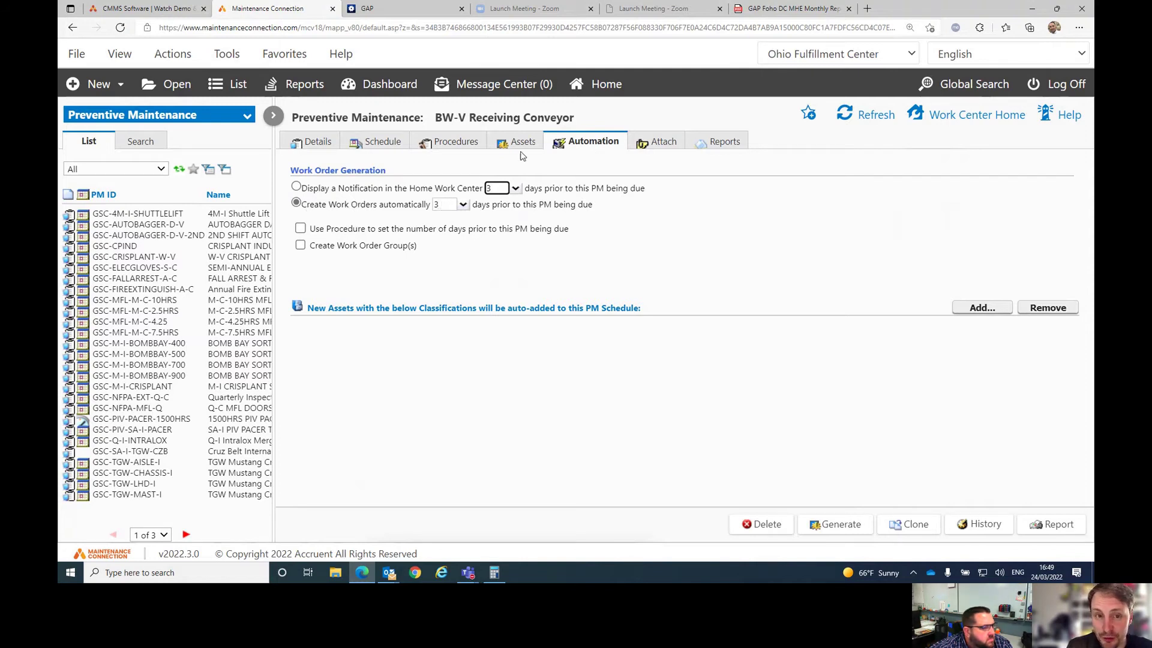
pyautogui.click(459, 146)
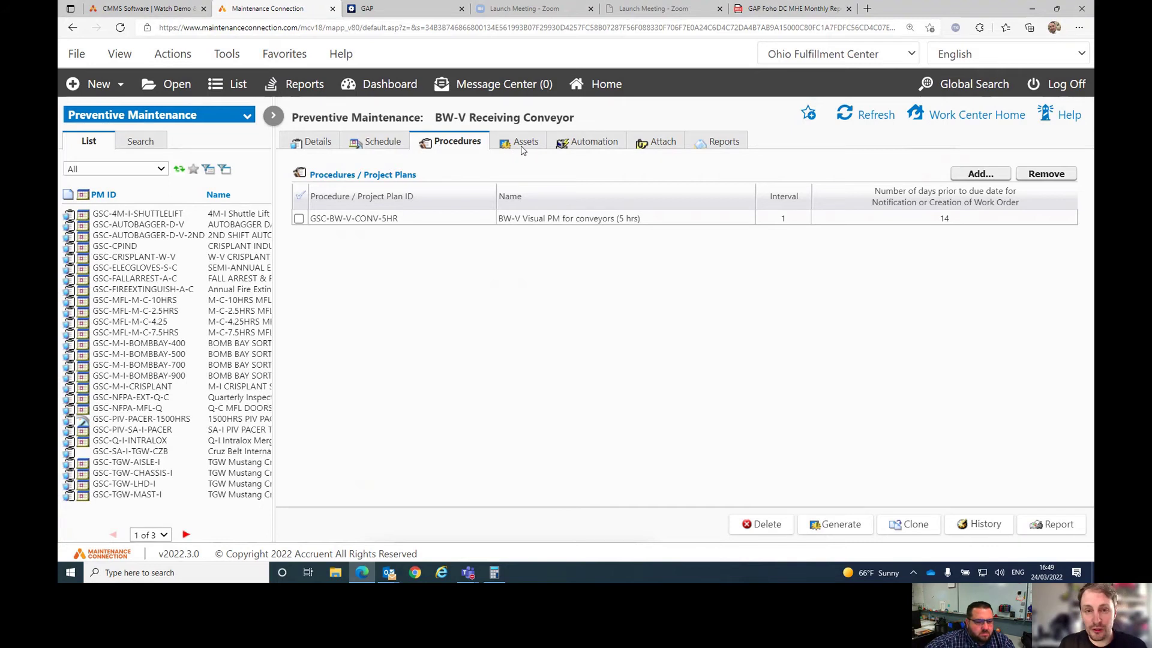
# Set work orders to be created automatically 14 days before the PM is due, and save the record.
pyautogui.click(585, 143)
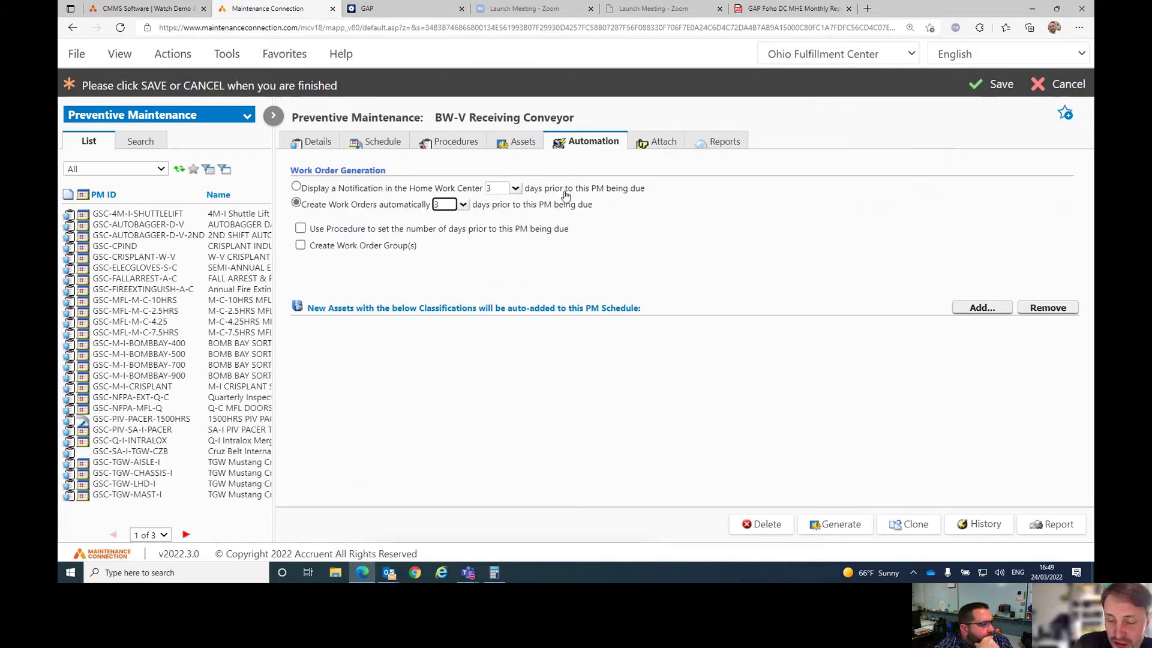
pyautogui.press('BackSpace')
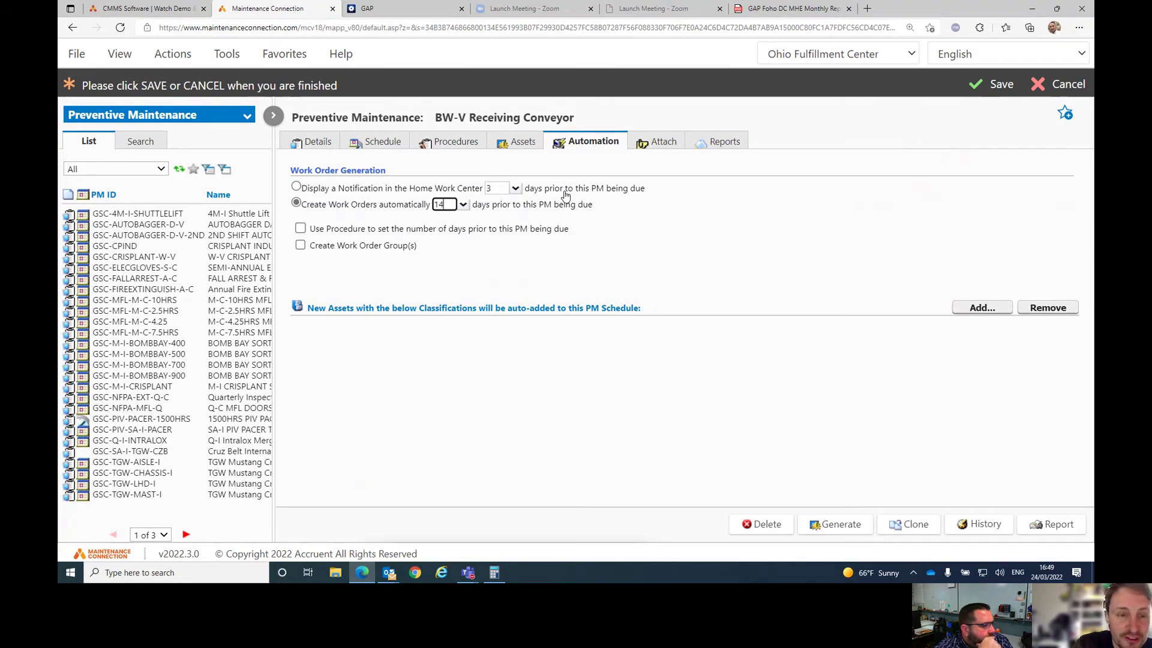
pyautogui.click(301, 245)
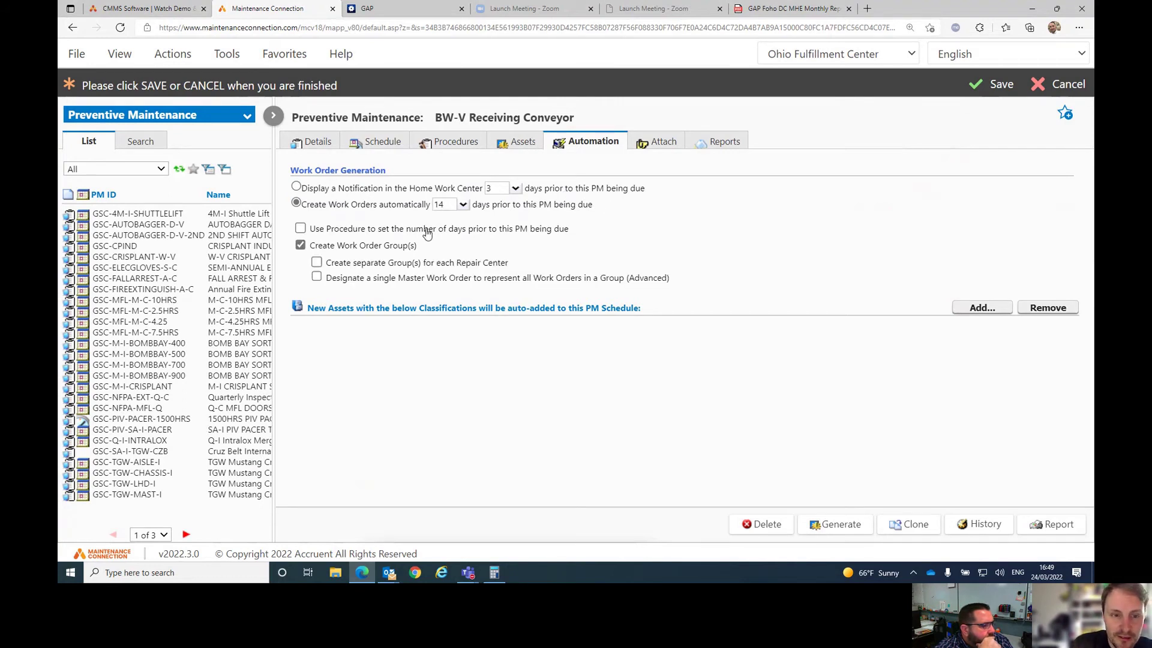
pyautogui.click(301, 245)
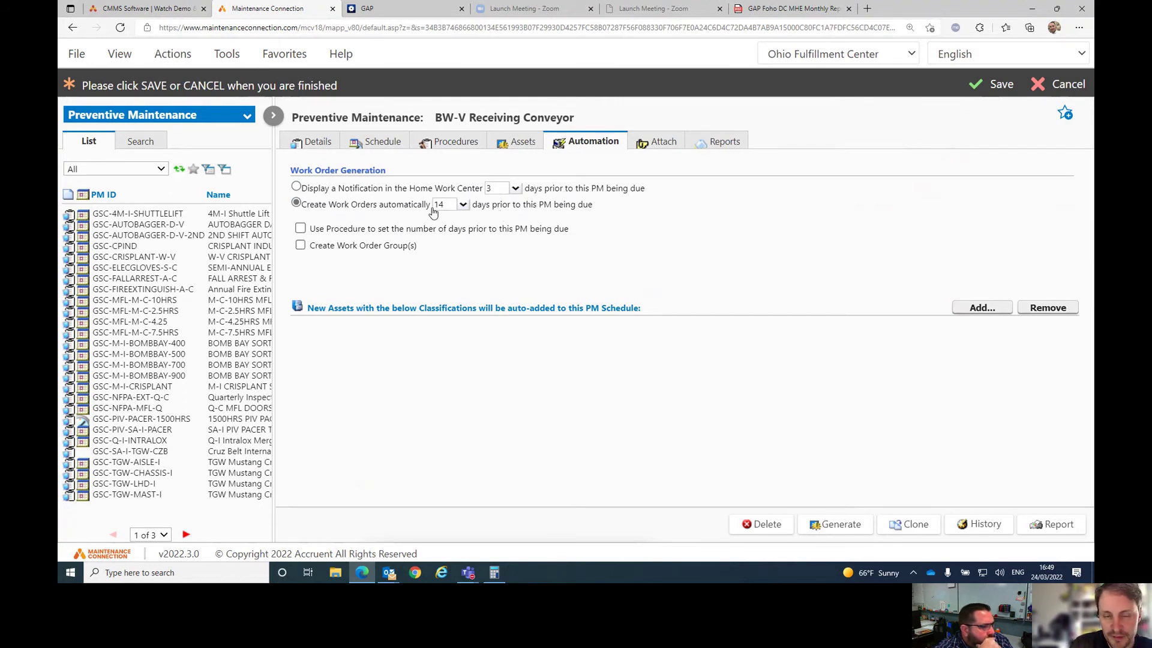
pyautogui.click(996, 84)
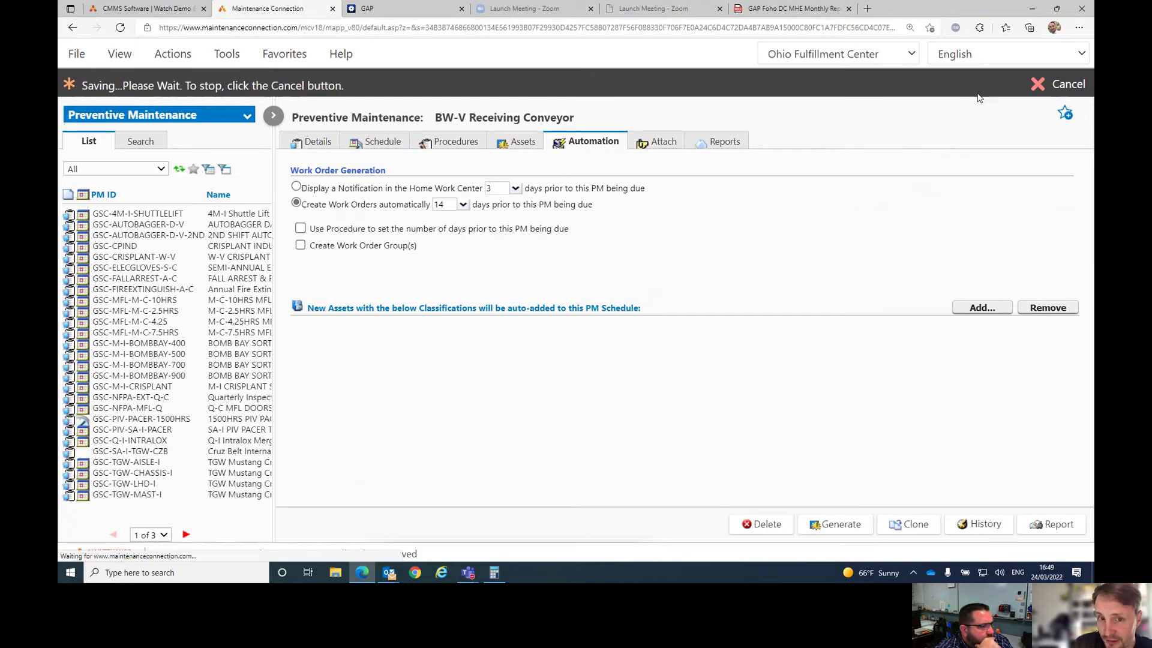
pyautogui.click(298, 231)
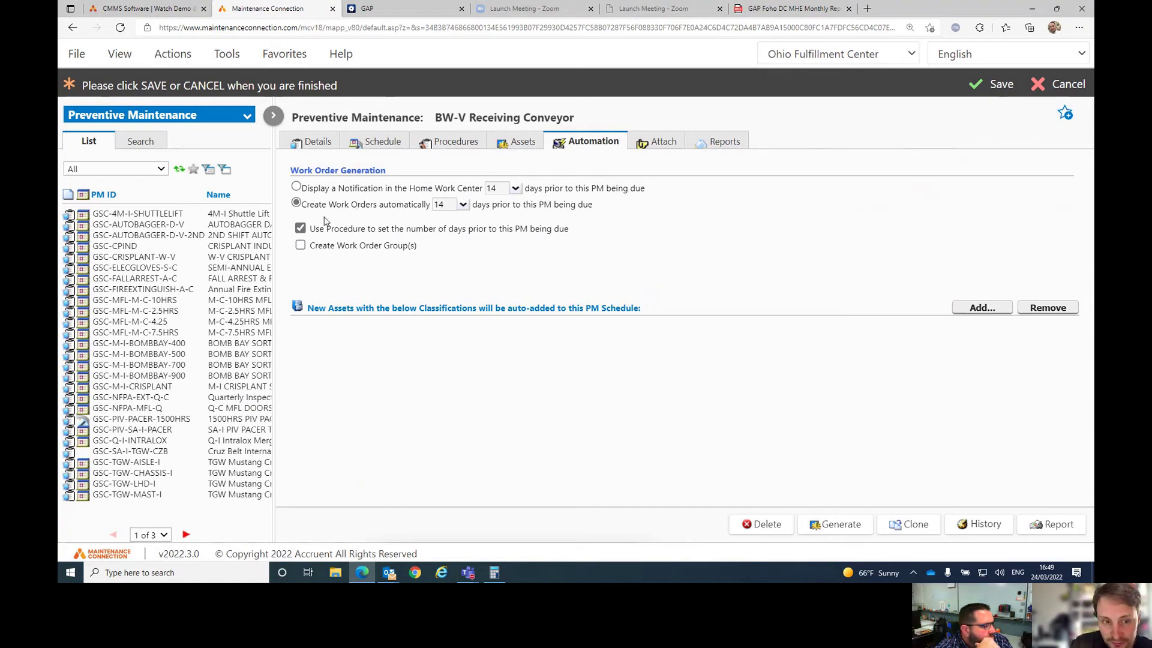
pyautogui.click(300, 229)
pyautogui.click(984, 82)
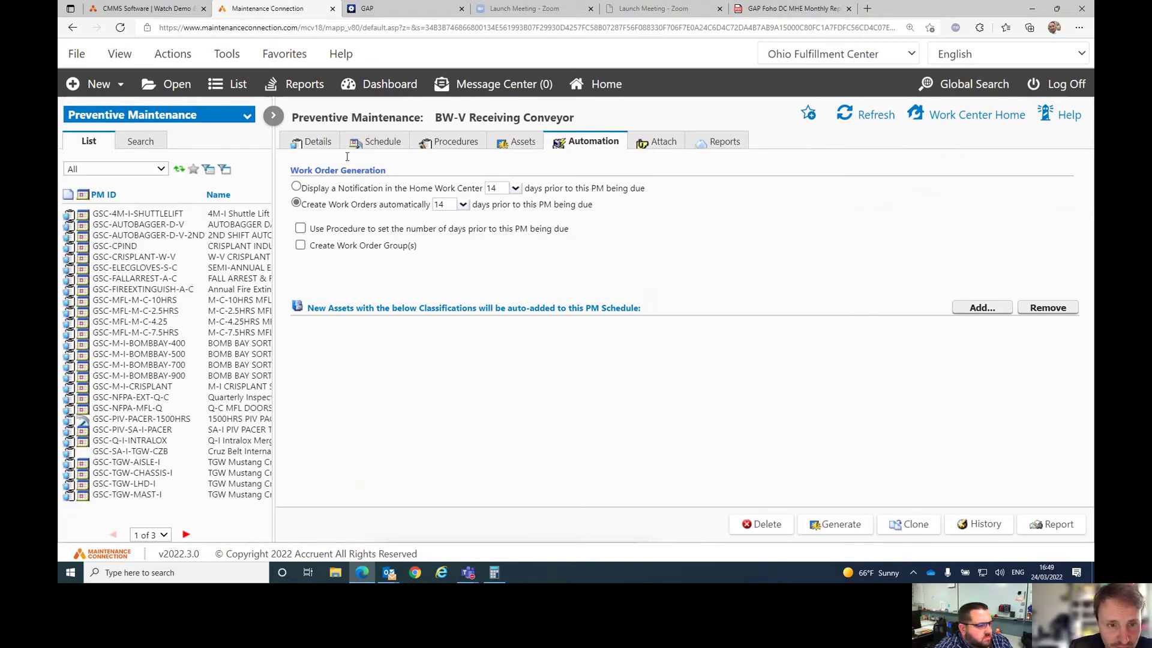
# Set the preventive maintenance schedule to recur weekly, every 2 weeks.
pyautogui.click(453, 141)
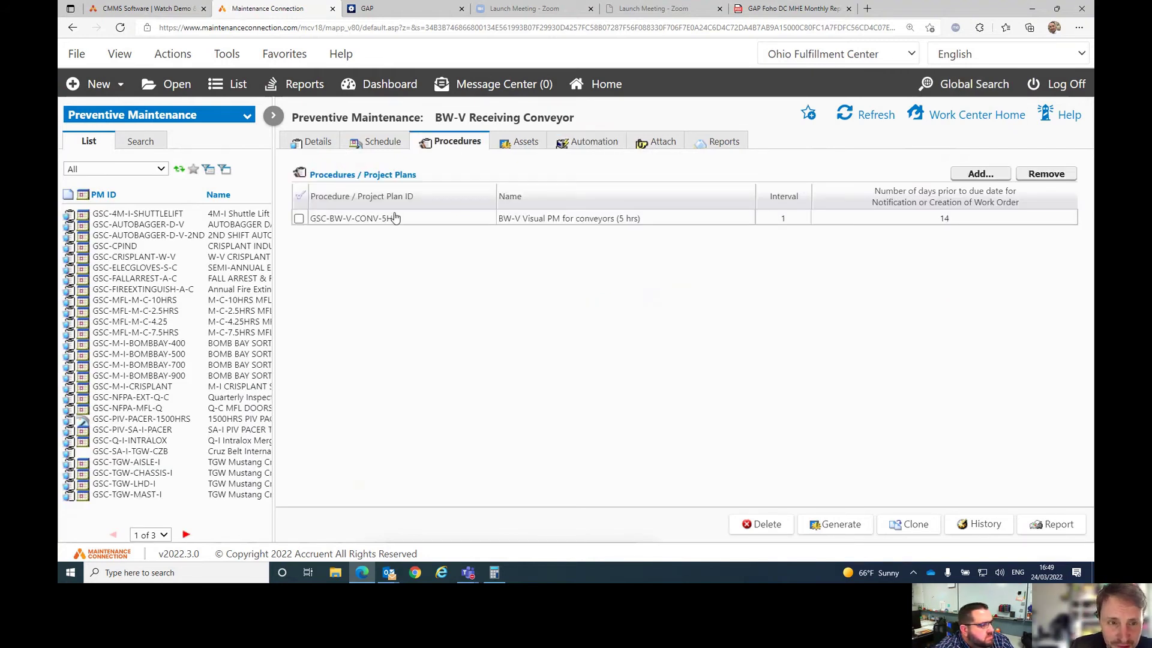
pyautogui.click(318, 144)
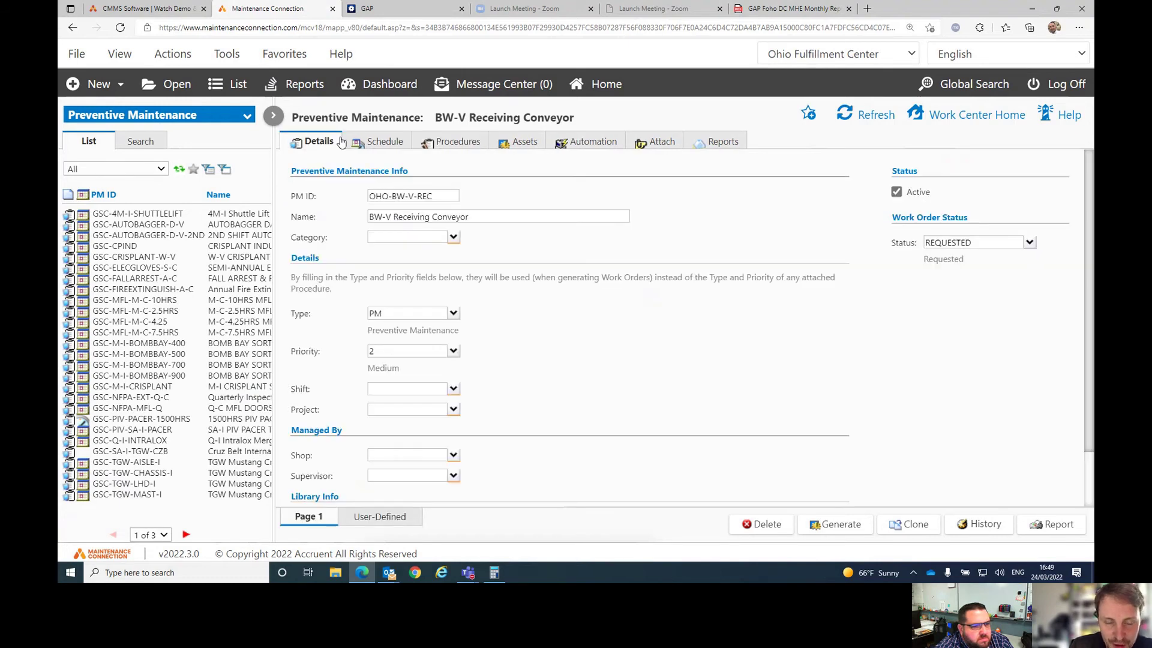
pyautogui.click(377, 148)
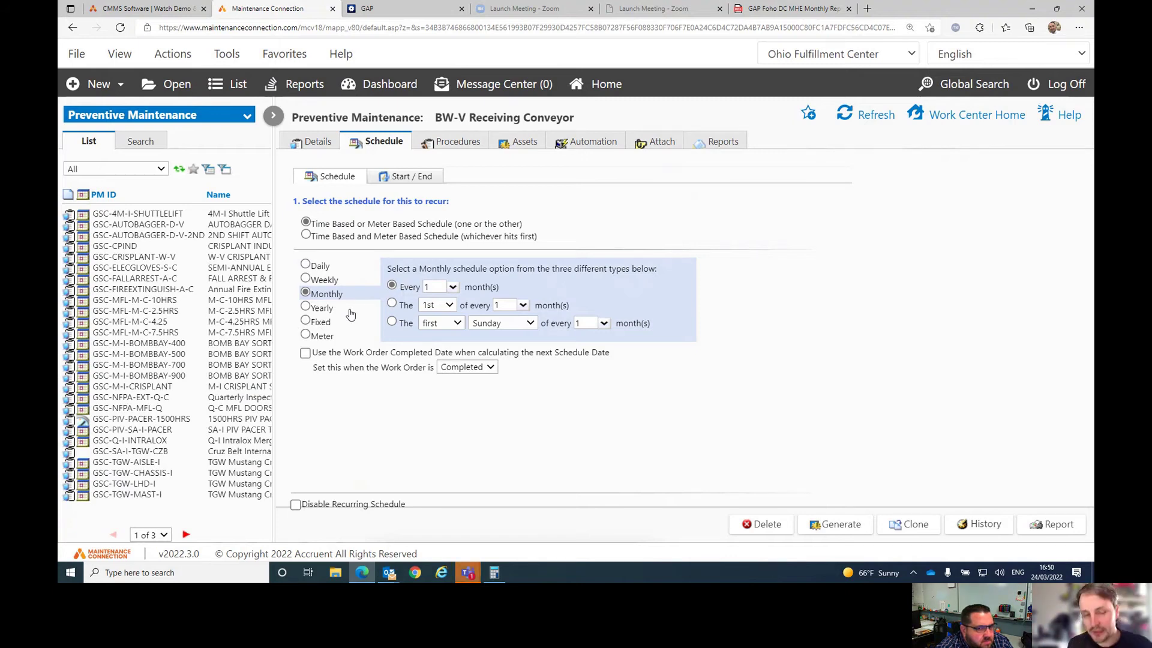
pyautogui.click(325, 285)
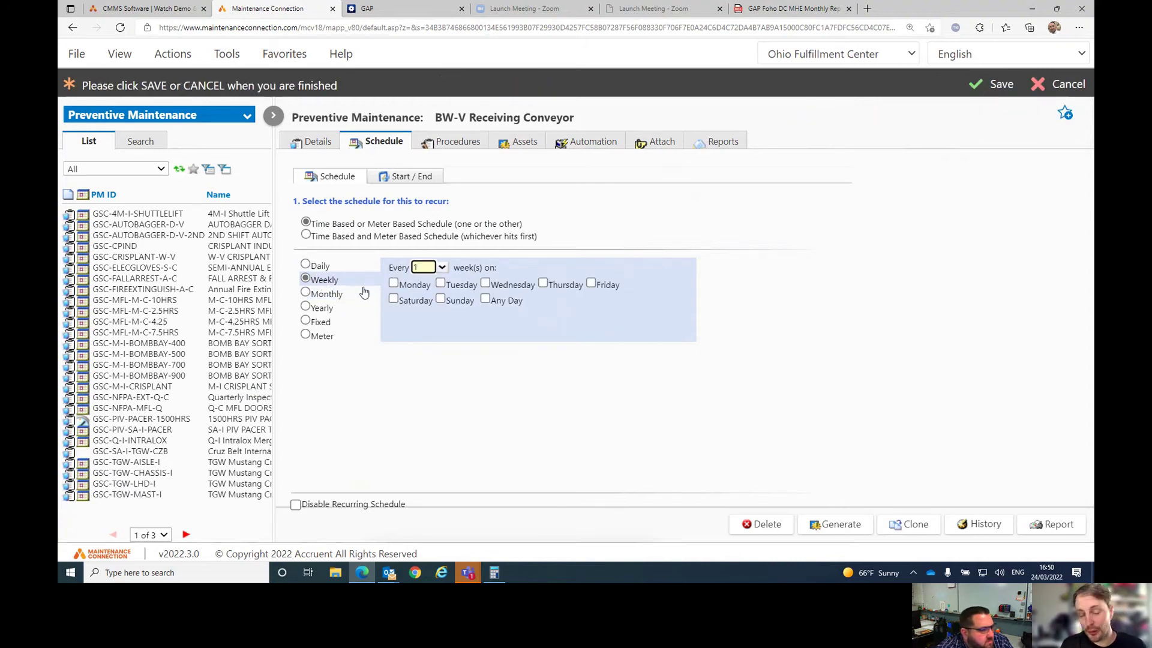
pyautogui.write('2')
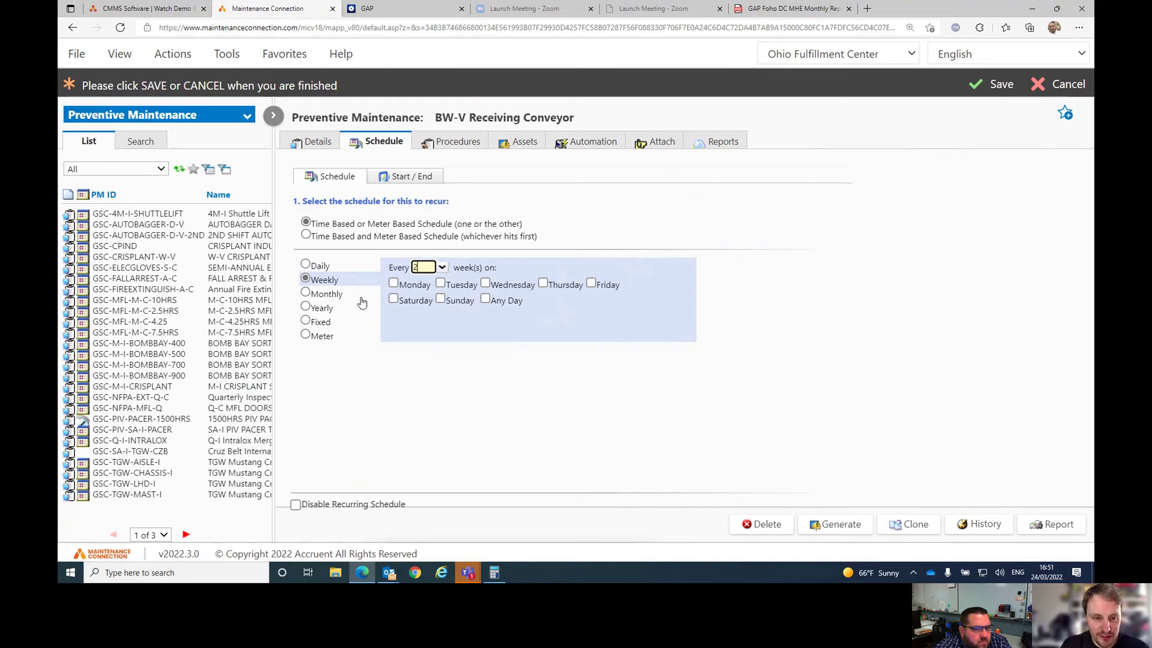
# Switch the recurrence to a fixed schedule and assign January to the first two dates.
pyautogui.click(306, 322)
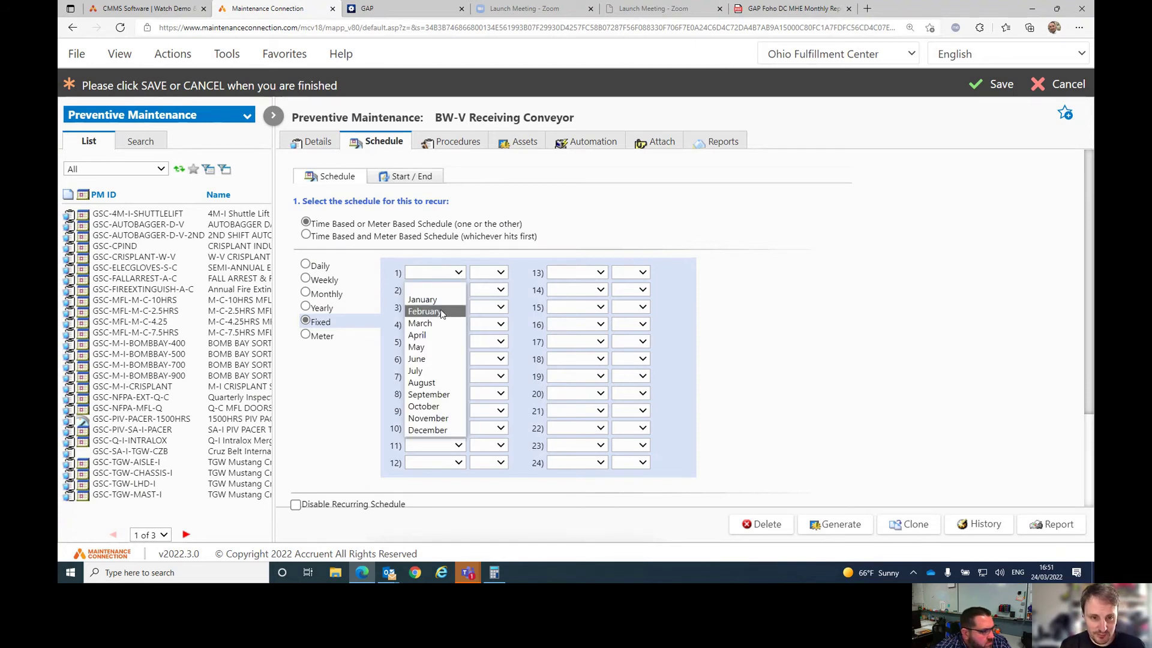
pyautogui.click(442, 300)
pyautogui.click(450, 291)
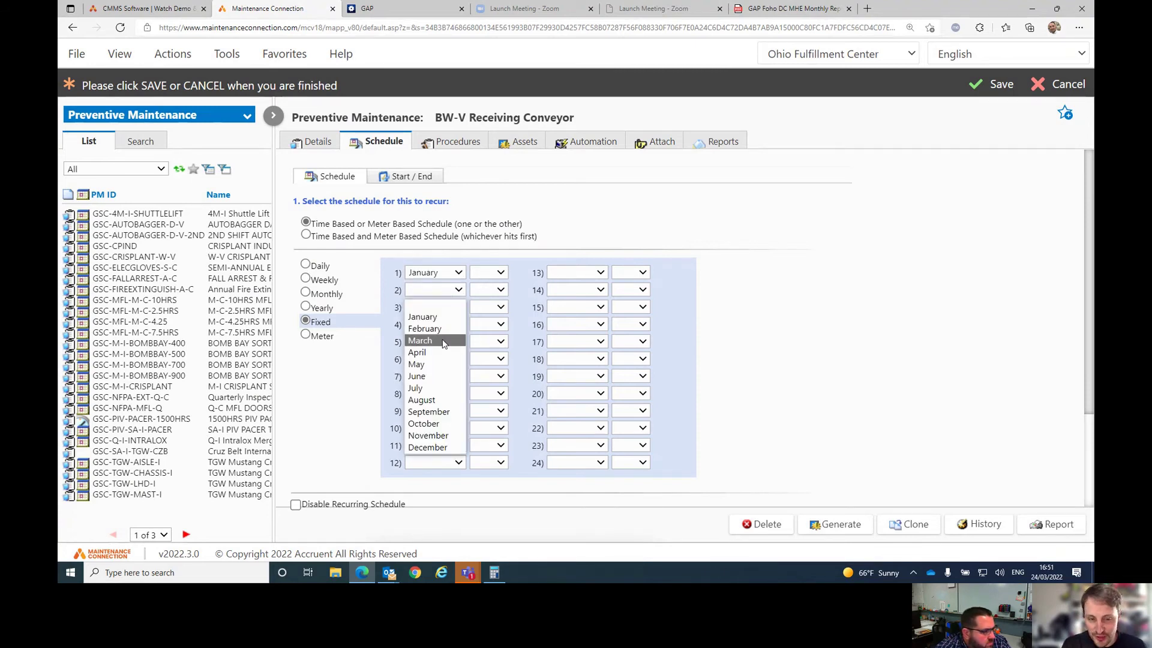
pyautogui.click(444, 317)
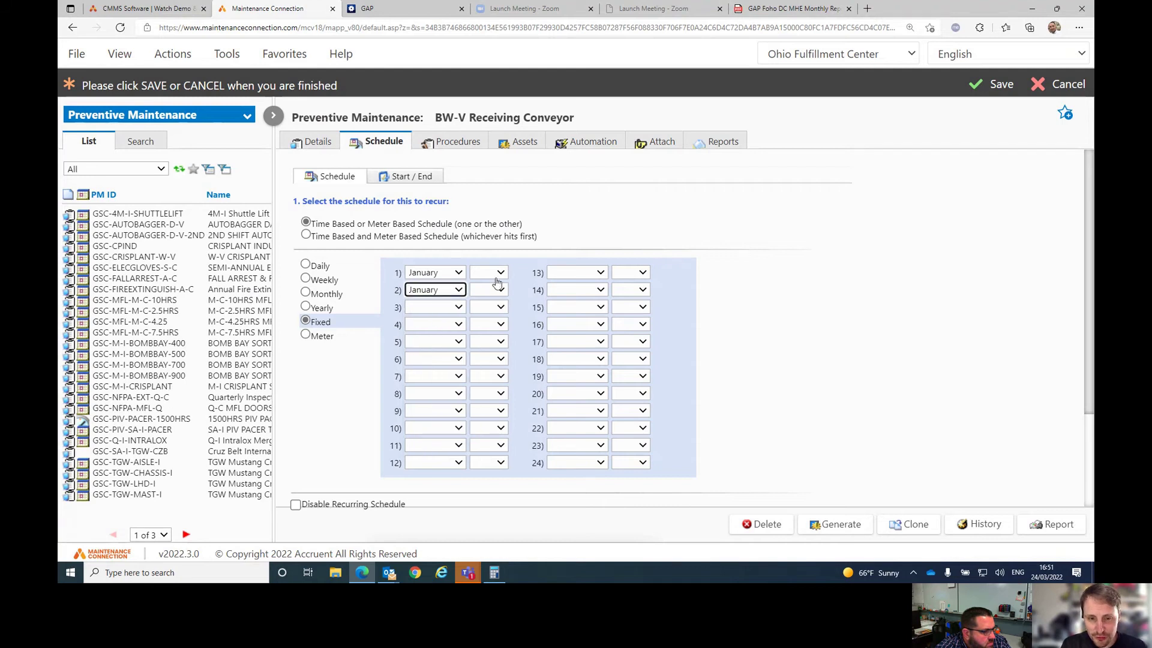
# Set the days of the two January dates to the 7th and 21st.
pyautogui.click(495, 274)
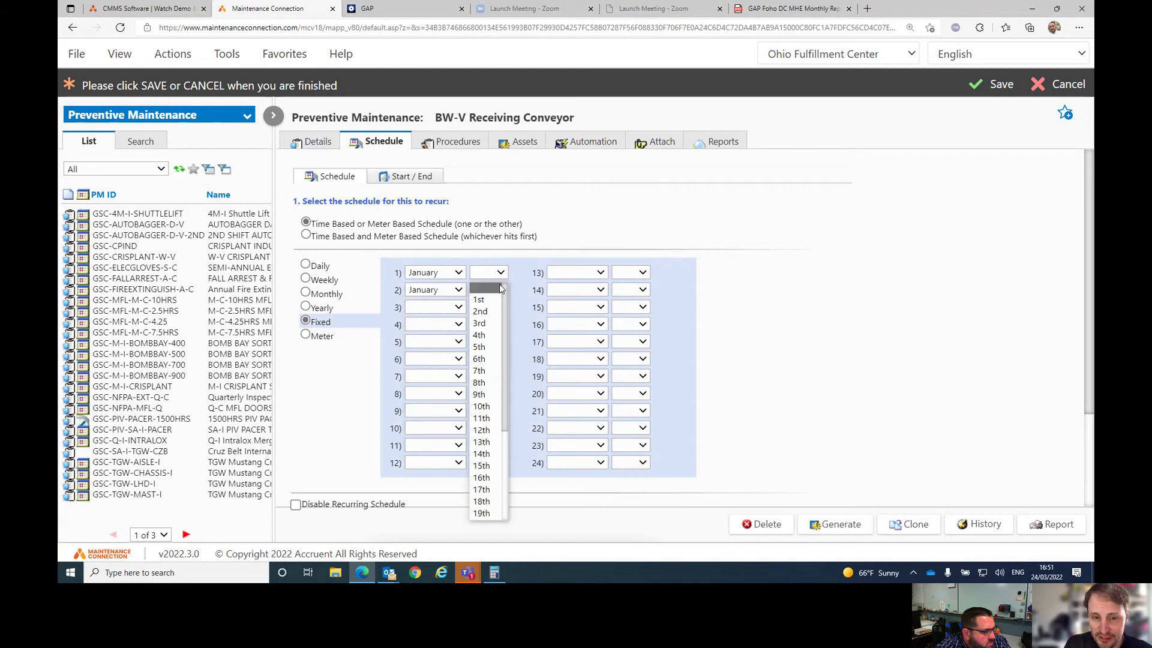
pyautogui.click(489, 375)
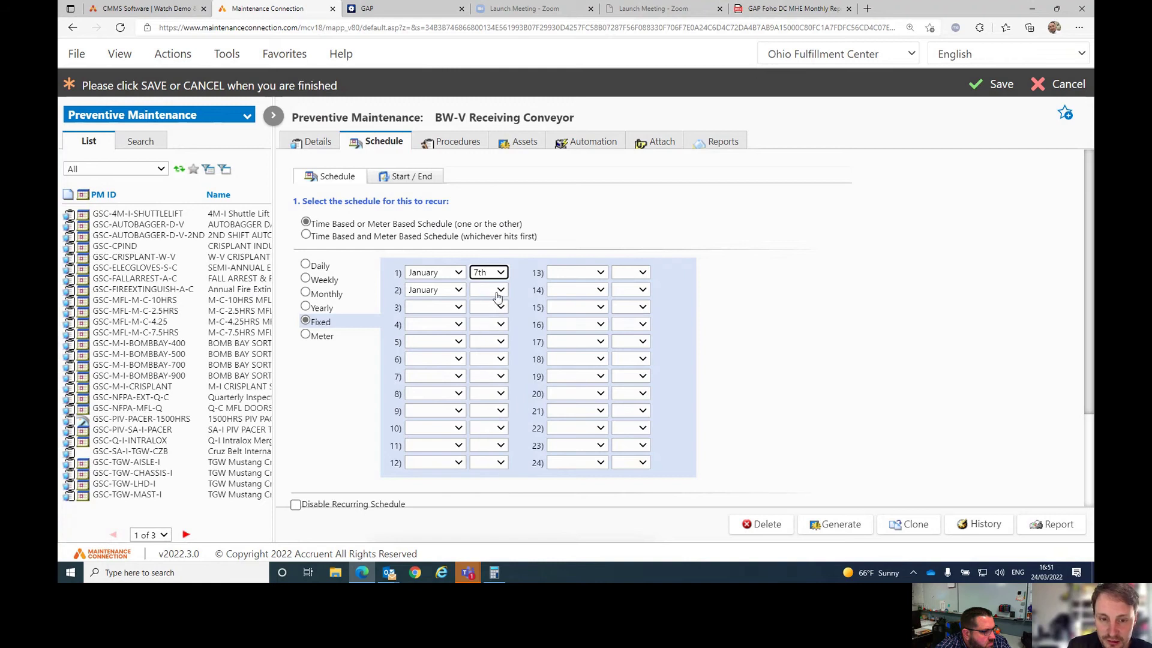
pyautogui.click(496, 290)
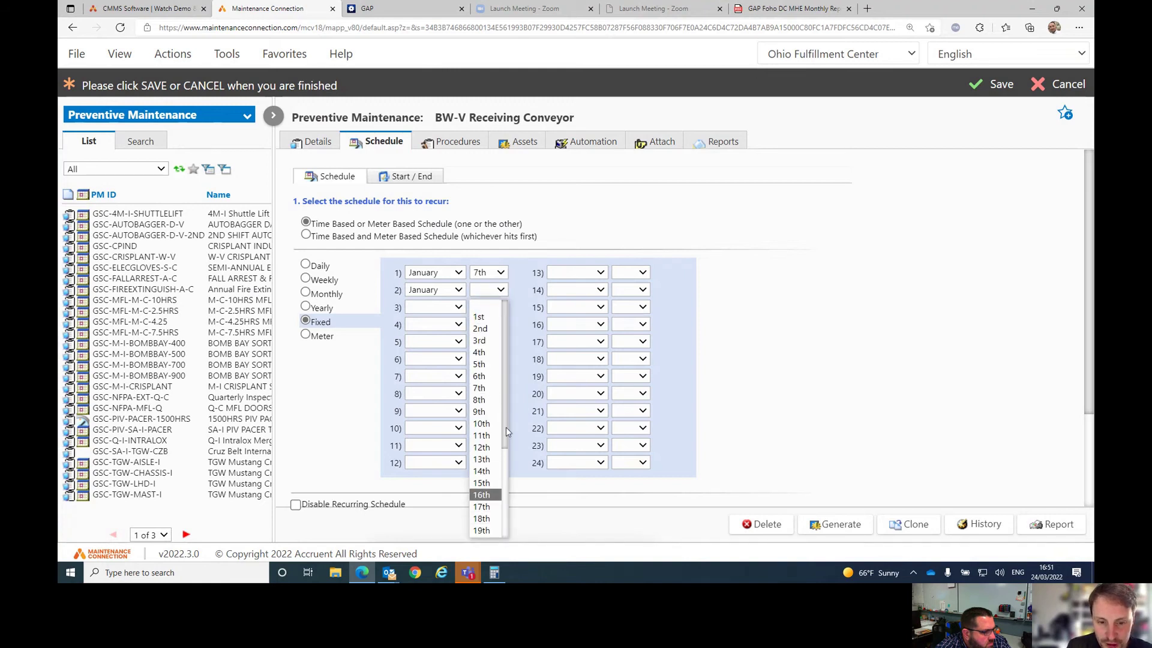
pyautogui.moveTo(506, 427); pyautogui.dragTo(506, 474)
pyautogui.click(486, 488)
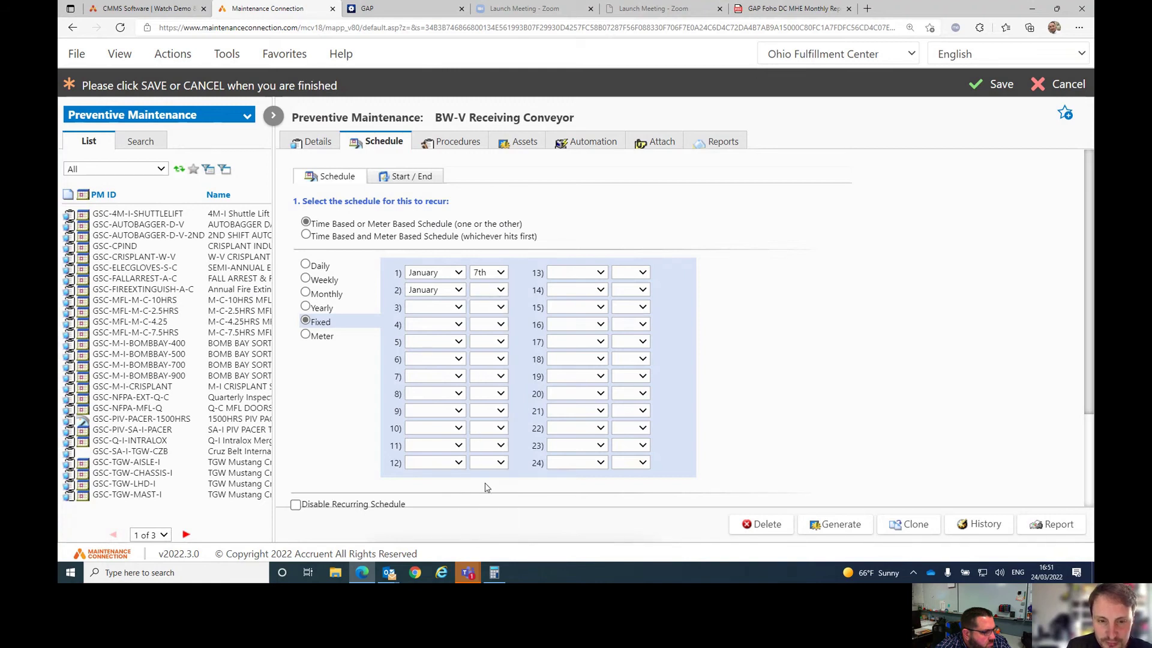
# Change the two January dates to the 14th and 28th.
pyautogui.click(503, 274)
pyautogui.scroll(-2, 497, 366)
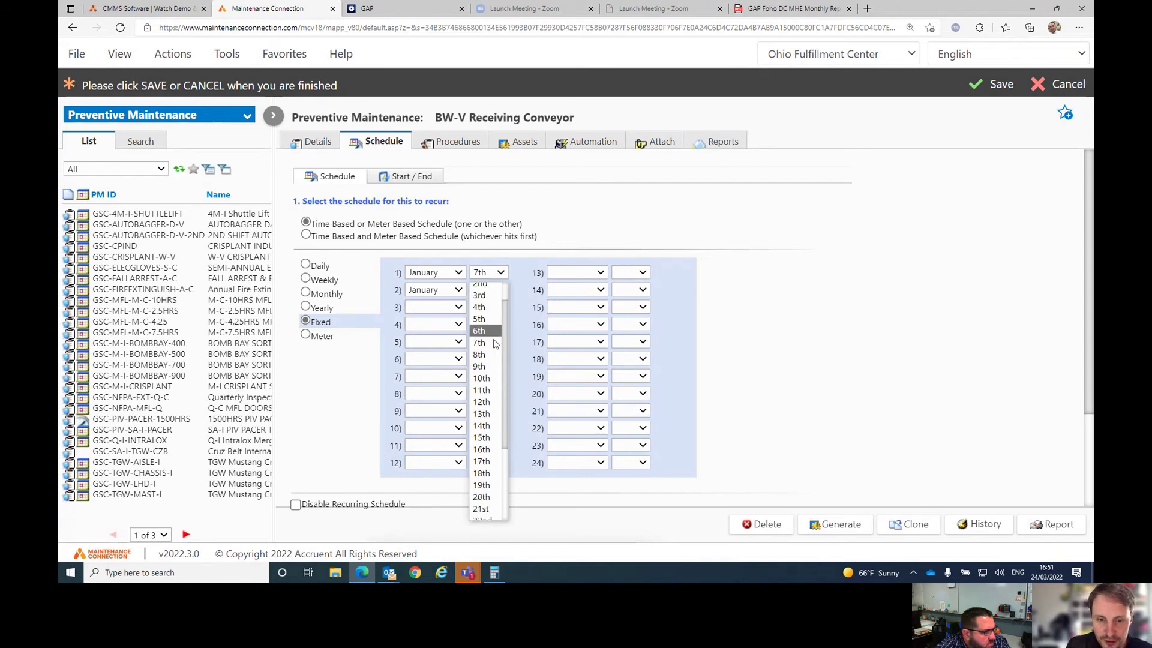
pyautogui.click(489, 427)
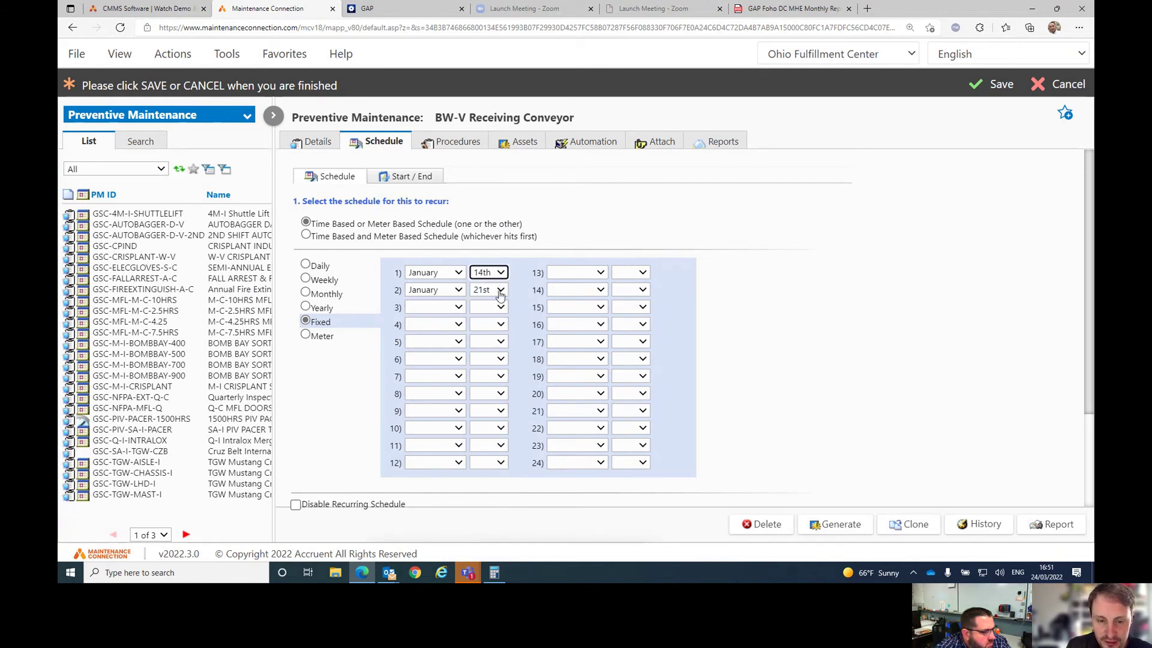
pyautogui.click(501, 290)
pyautogui.scroll(-3, 505, 441)
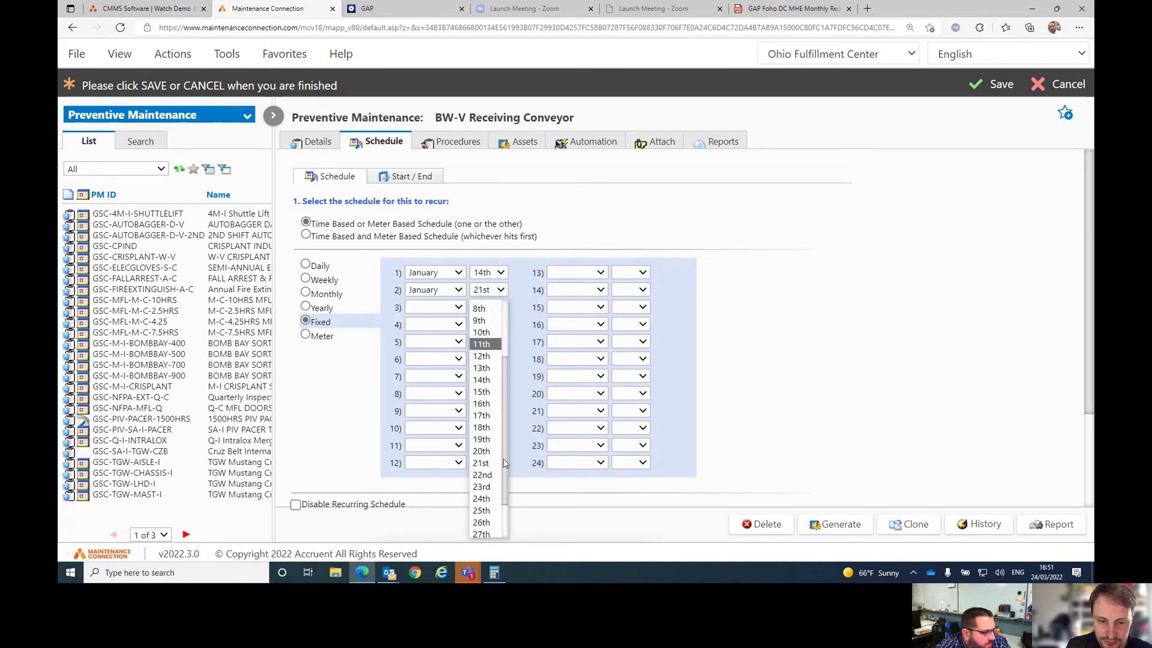
pyautogui.scroll(-1, 505, 502)
pyautogui.click(501, 511)
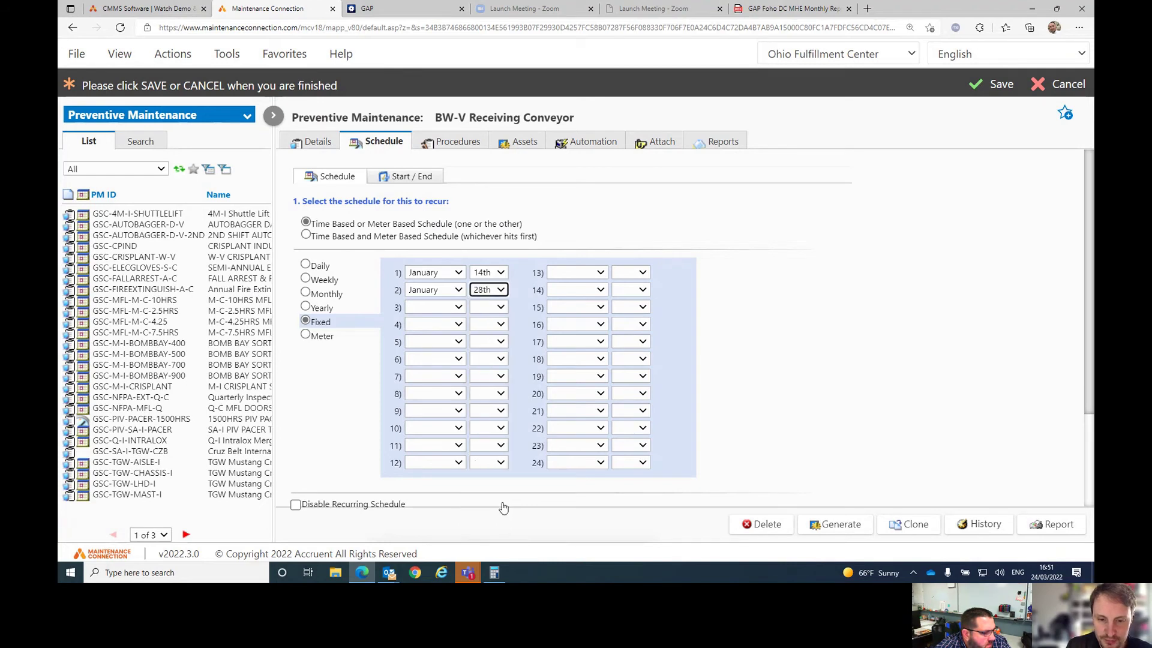
# Assign February to fixed dates 3 and 4, and March to dates 5 and 6.
pyautogui.click(451, 308)
pyautogui.click(423, 346)
pyautogui.click(459, 325)
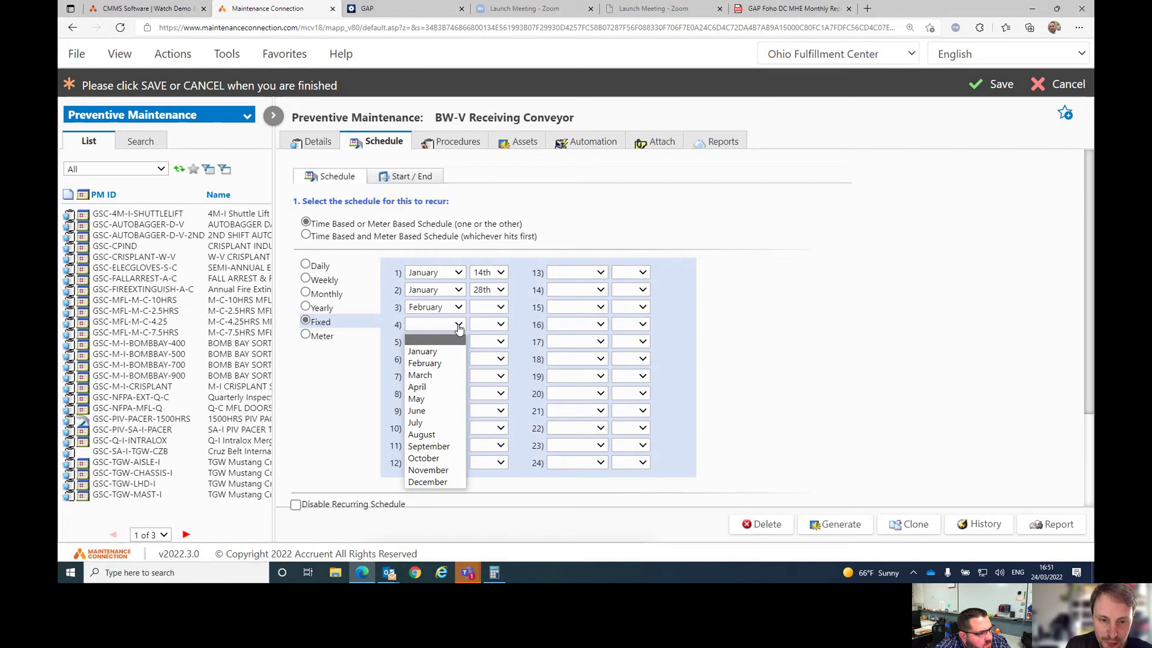
pyautogui.click(447, 363)
pyautogui.click(453, 342)
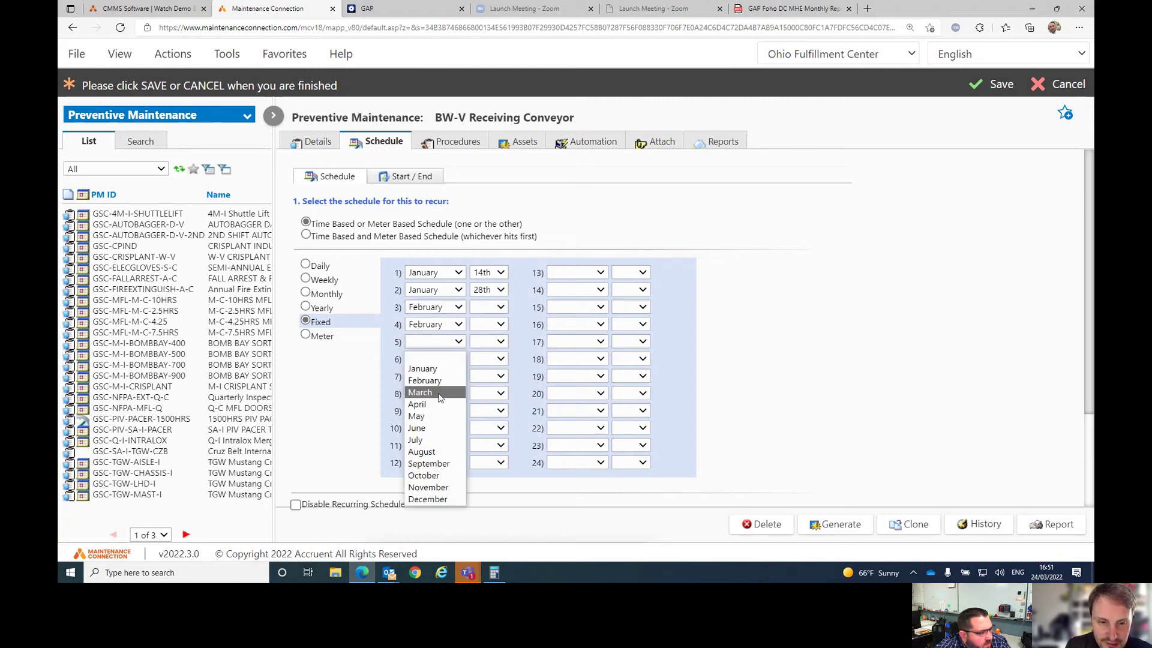
pyautogui.click(450, 392)
pyautogui.click(449, 354)
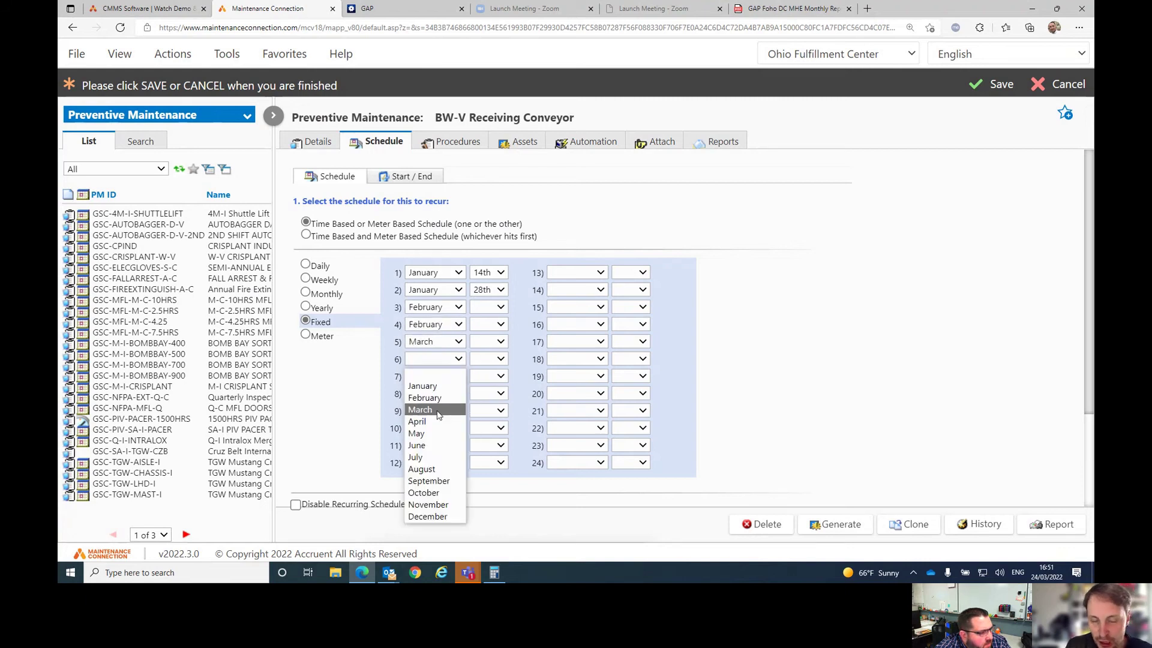
pyautogui.click(447, 410)
# Assign April to fixed dates 7 and 8.
pyautogui.click(456, 376)
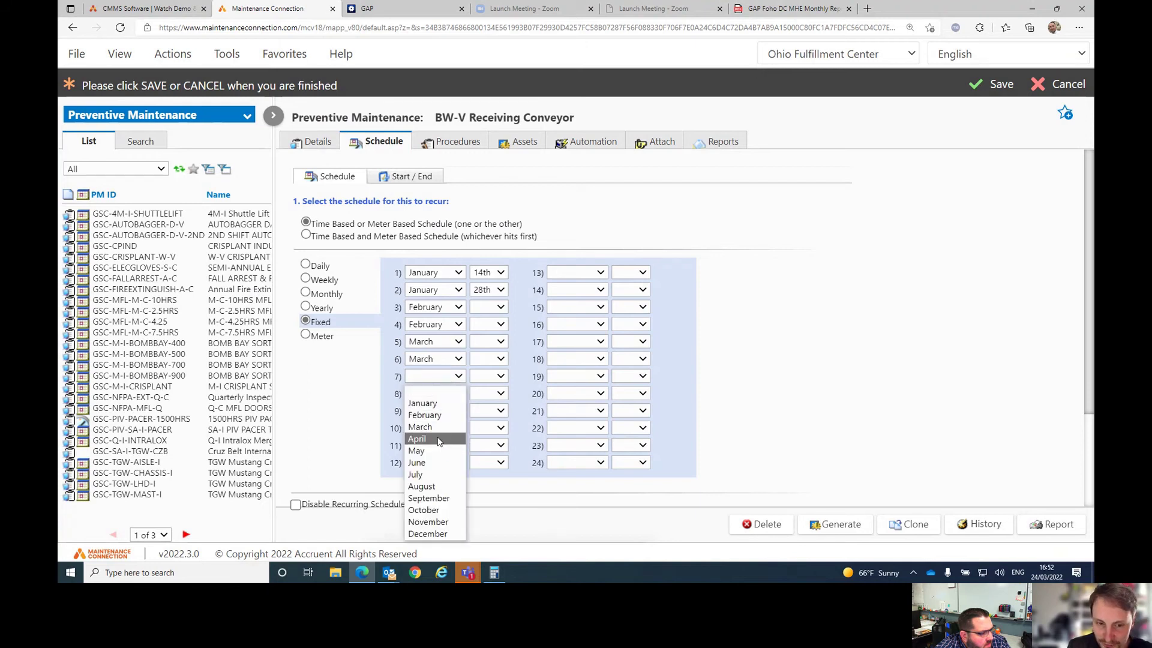
pyautogui.click(440, 439)
pyautogui.click(451, 394)
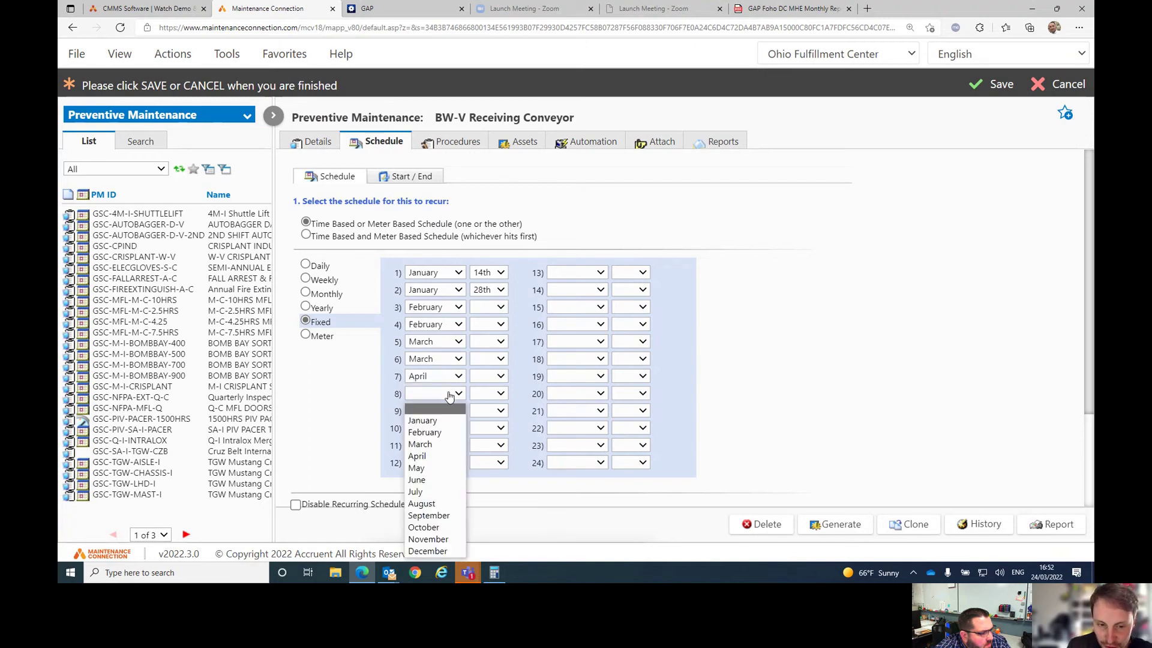
pyautogui.click(447, 456)
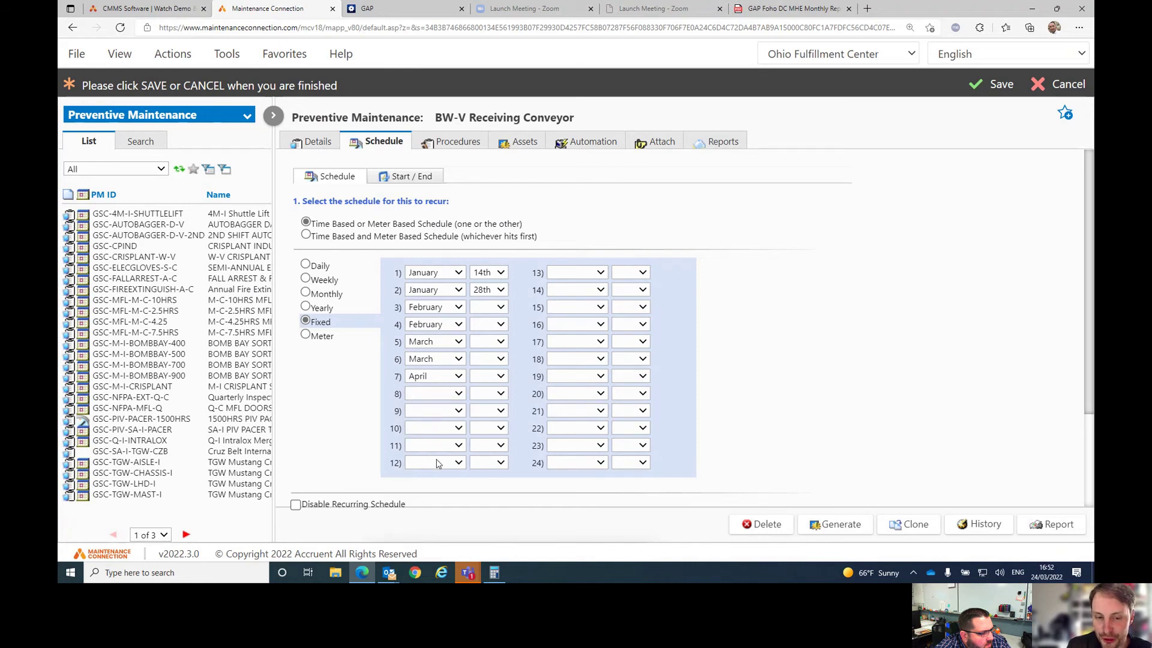
pyautogui.click(447, 416)
pyautogui.press('Escape')
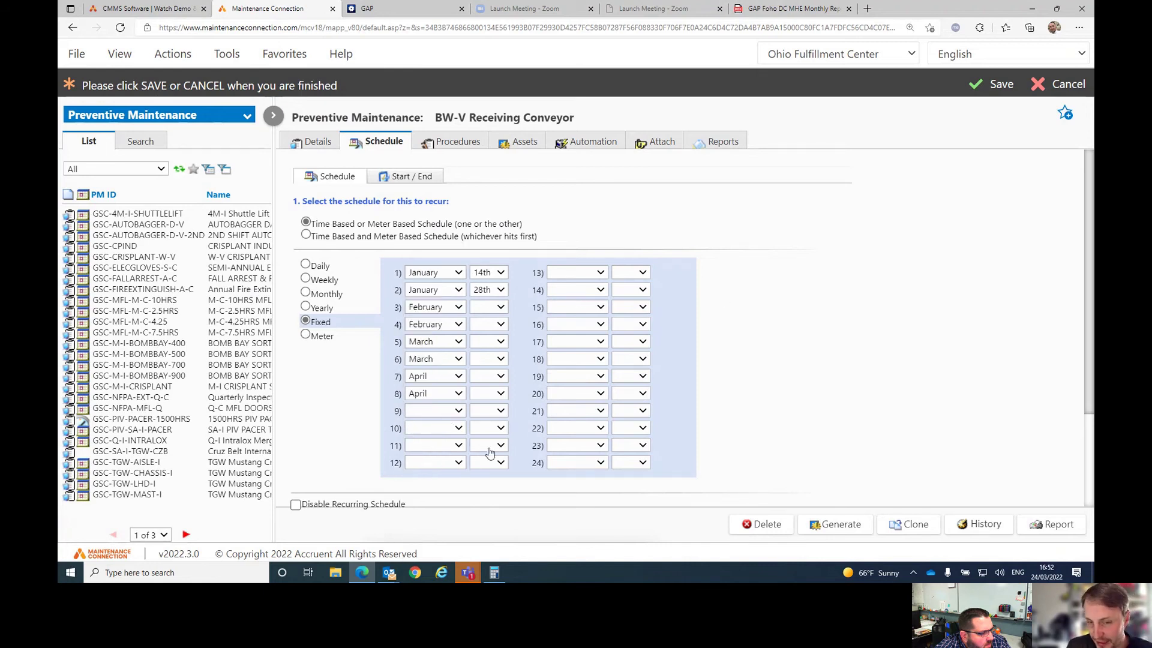
# Set the two January dates back to the 7th and the 21st.
pyautogui.click(500, 273)
pyautogui.click(480, 371)
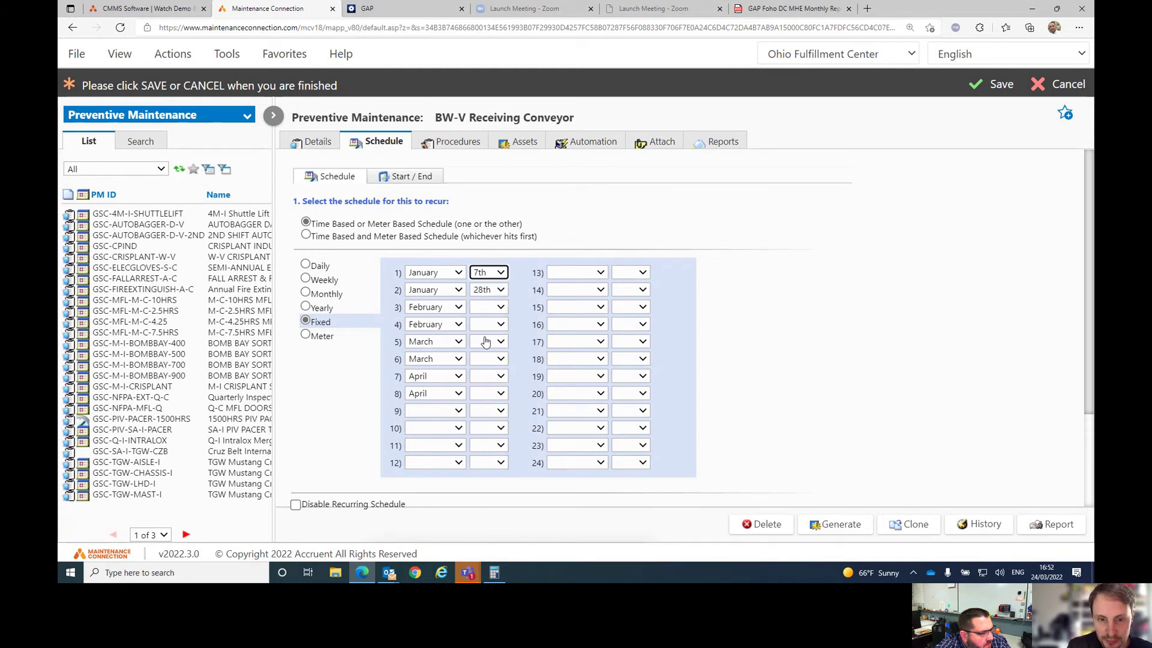
pyautogui.click(501, 291)
pyautogui.click(482, 448)
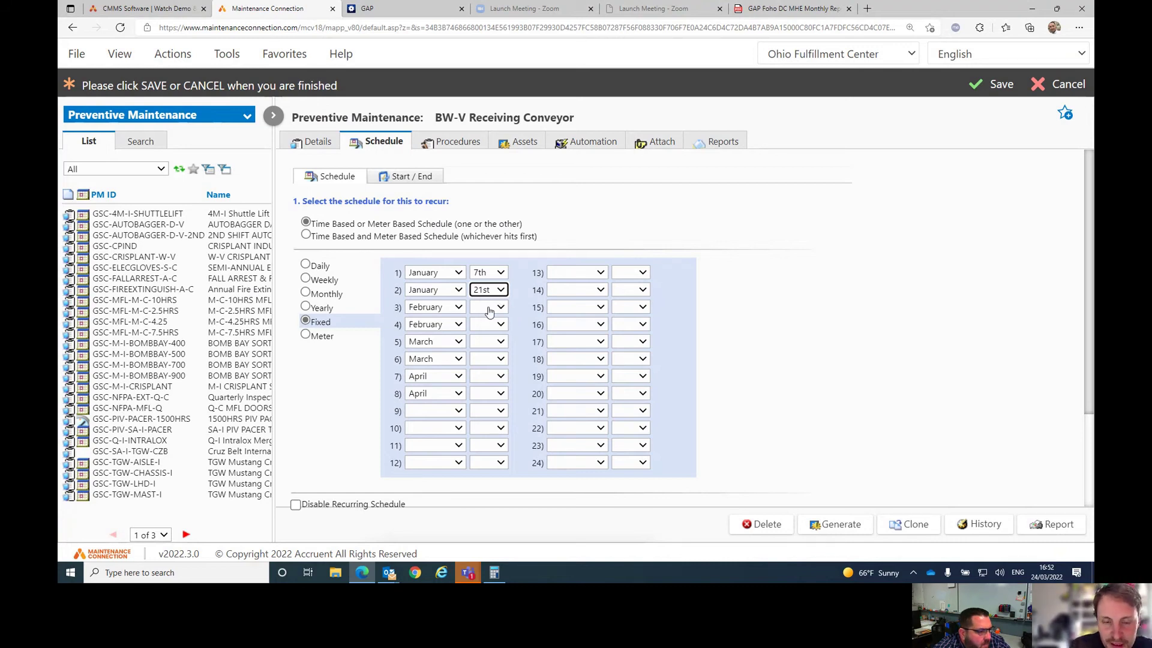
# Assign May to fixed dates 9 and 10, and June to dates 11 and 12.
pyautogui.click(451, 412)
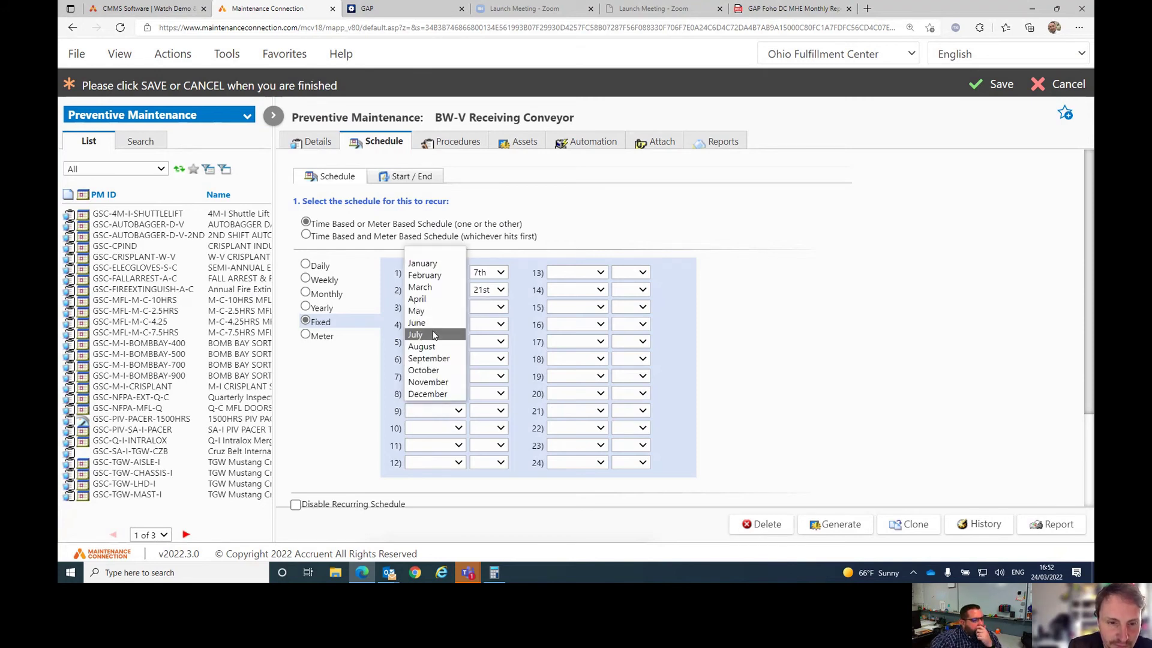
pyautogui.click(442, 413)
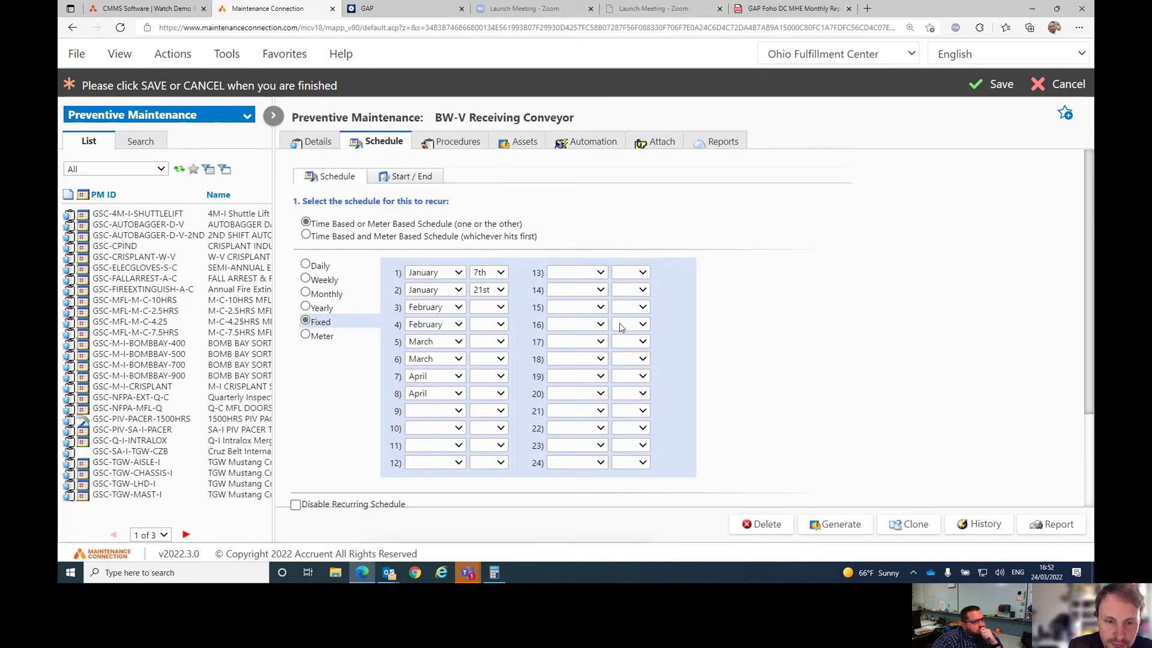
pyautogui.click(442, 414)
pyautogui.click(432, 317)
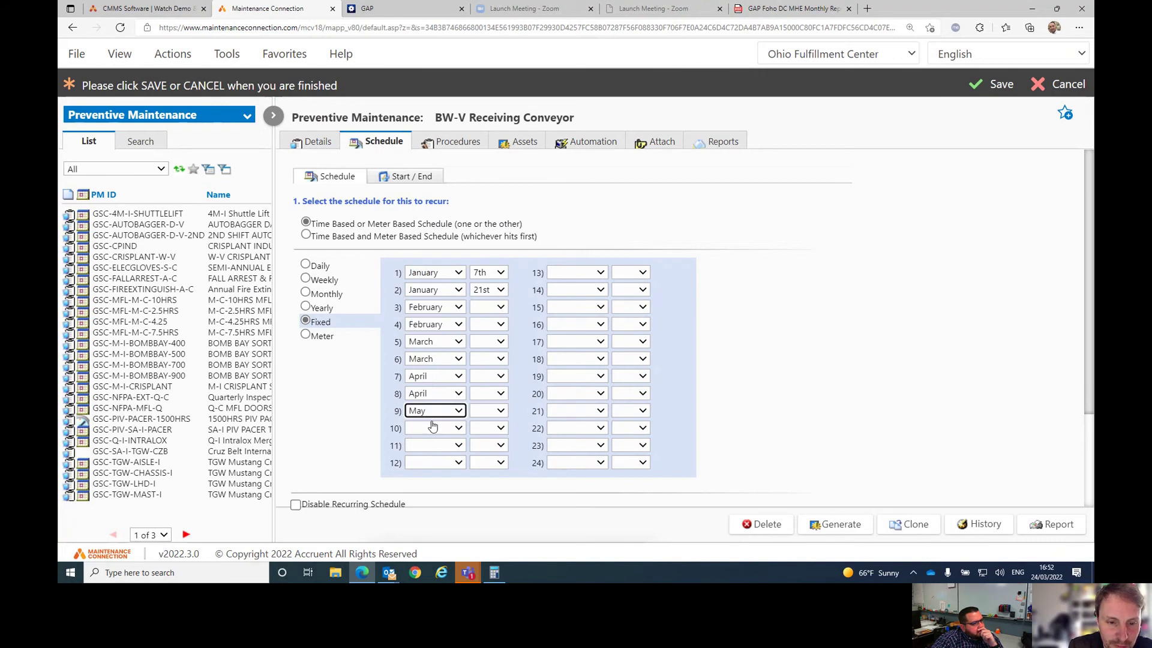
pyautogui.click(432, 425)
pyautogui.click(429, 341)
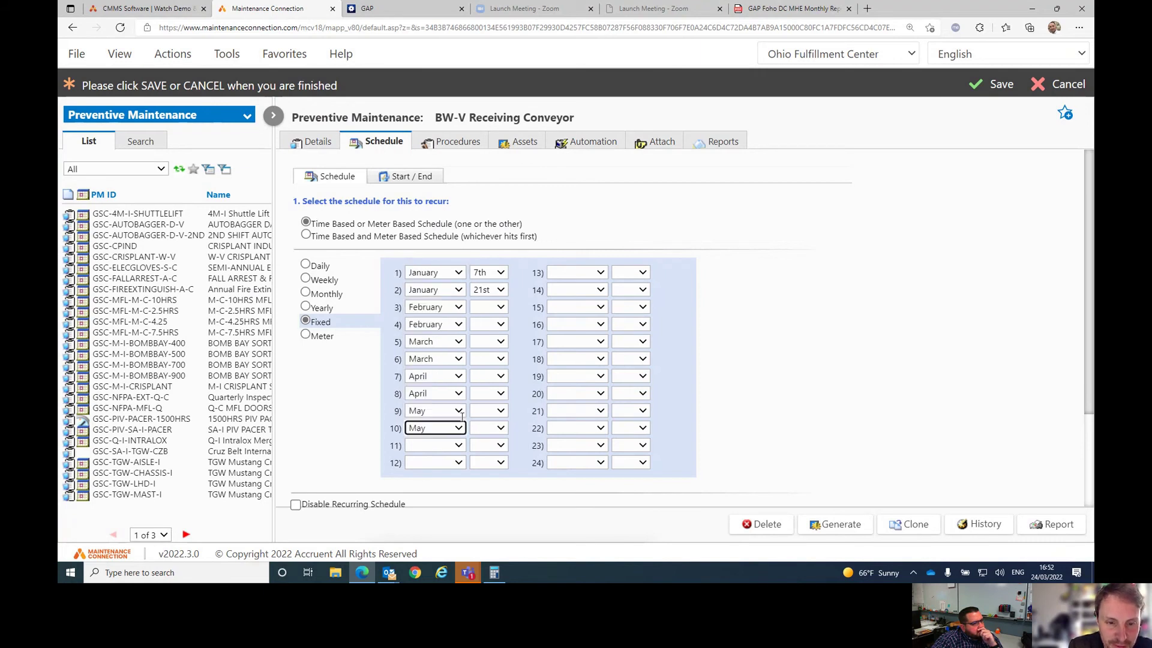
pyautogui.click(447, 456)
pyautogui.click(429, 359)
pyautogui.click(438, 461)
pyautogui.click(430, 376)
# Assign July to fixed dates 13 and 14, and August to dates 15 and 16.
pyautogui.click(576, 273)
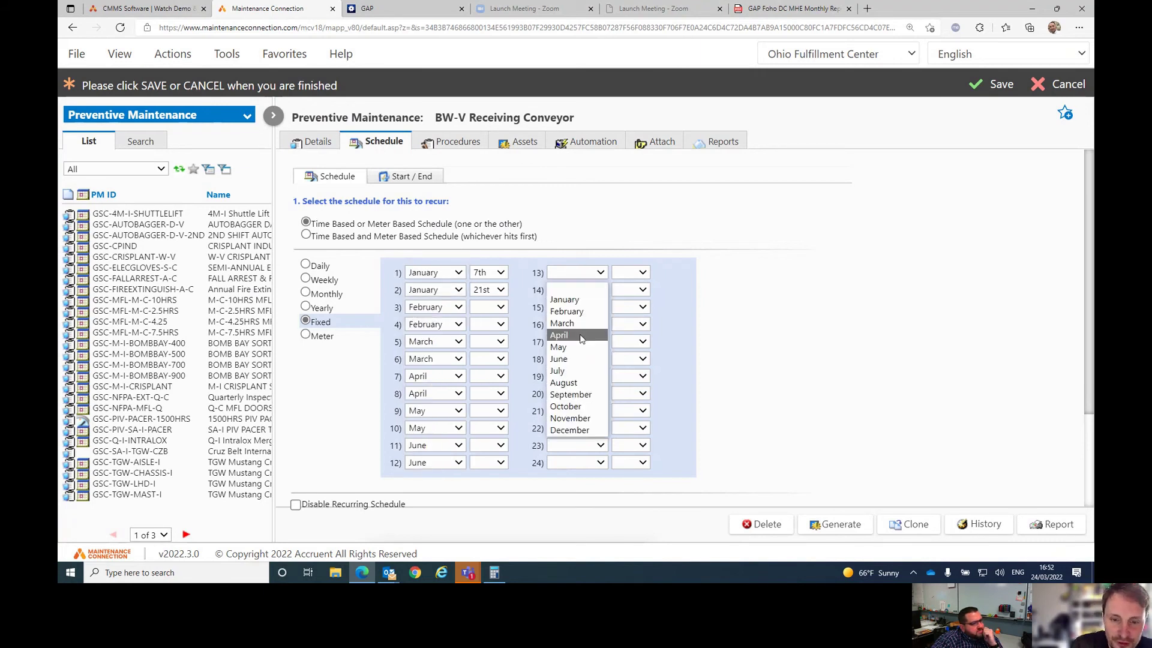
pyautogui.click(557, 370)
pyautogui.click(576, 290)
pyautogui.click(557, 388)
pyautogui.click(576, 307)
pyautogui.click(564, 417)
pyautogui.click(576, 324)
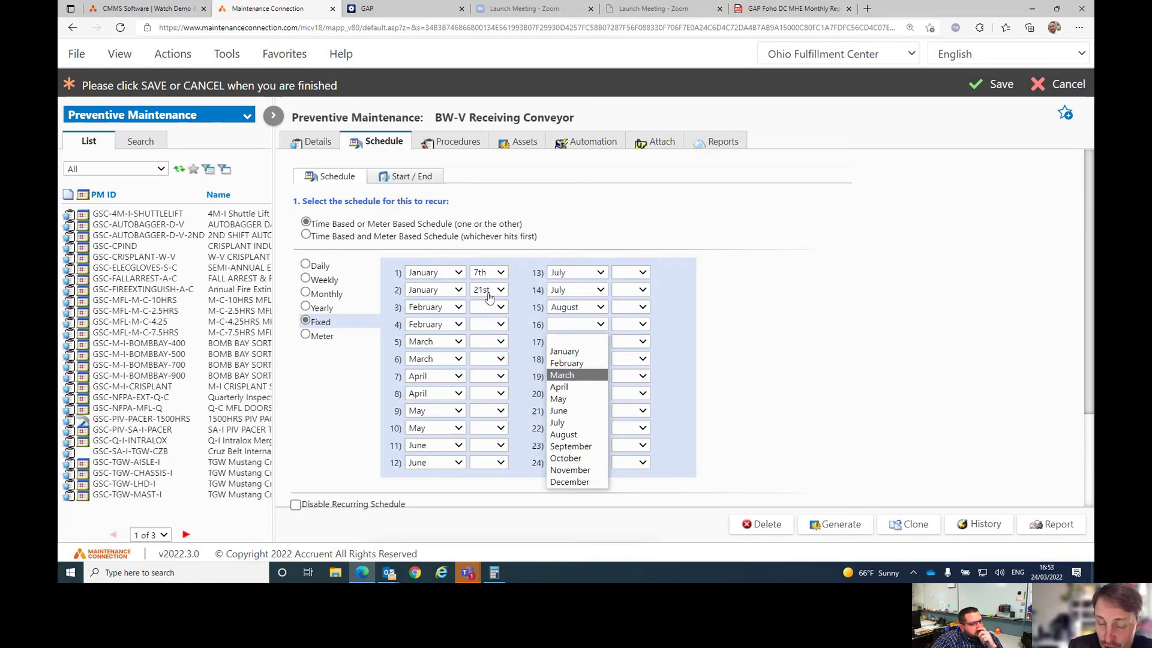
pyautogui.press('Down')
pyautogui.press('Down')
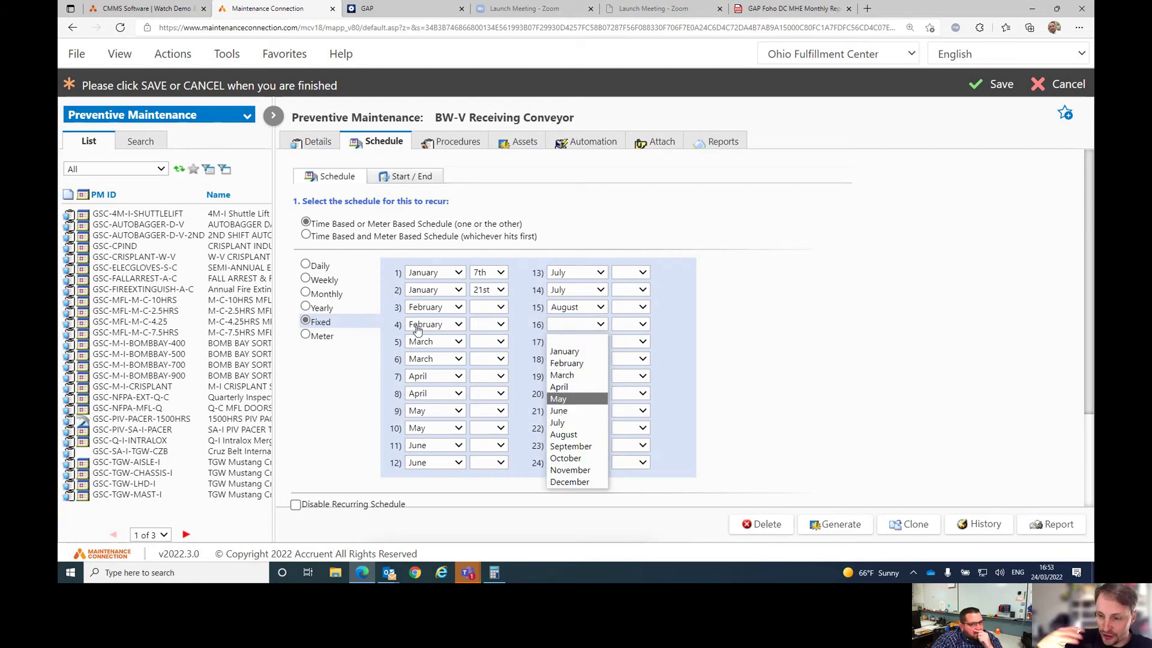
pyautogui.click(564, 434)
# Assign September to fixed dates 17 and 18, and October to dates 19 and 20.
pyautogui.click(576, 341)
pyautogui.click(570, 464)
pyautogui.click(576, 359)
pyautogui.click(570, 481)
pyautogui.click(576, 376)
pyautogui.click(567, 510)
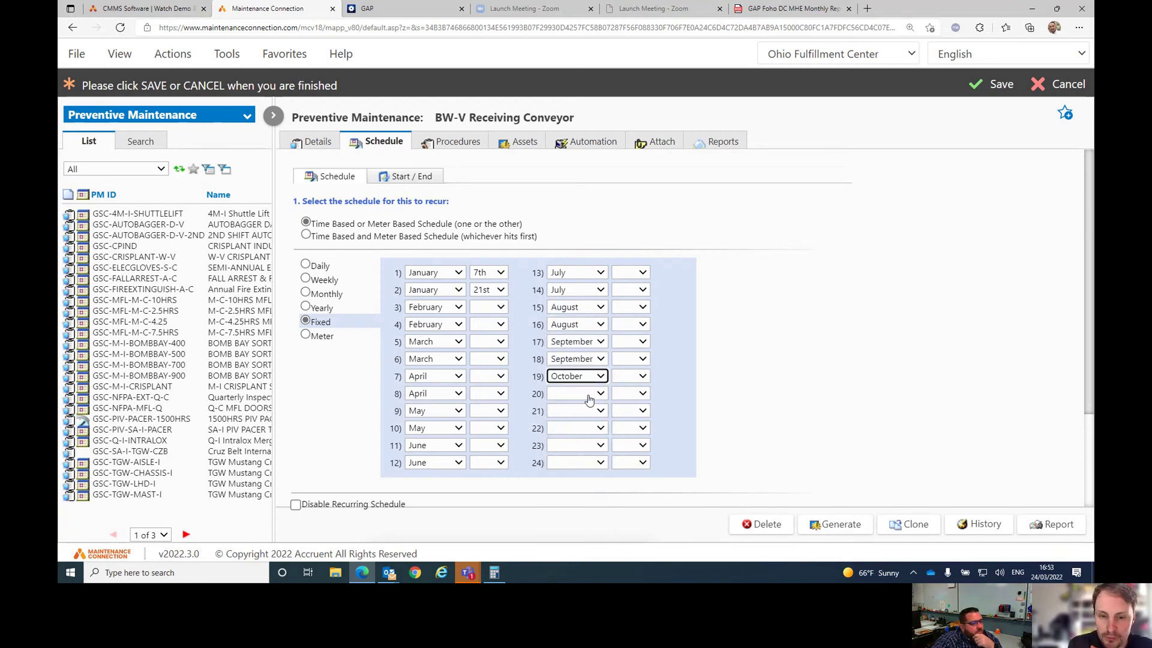
pyautogui.click(588, 393)
pyautogui.click(576, 528)
# Assign November to fixed dates 21 and 22, and December to dates 23 and 24.
pyautogui.click(576, 410)
pyautogui.click(576, 383)
pyautogui.click(576, 428)
pyautogui.click(576, 445)
# Set the days of the February to June dates to the 7th and 21st of each month.
pyautogui.click(489, 324)
pyautogui.click(491, 358)
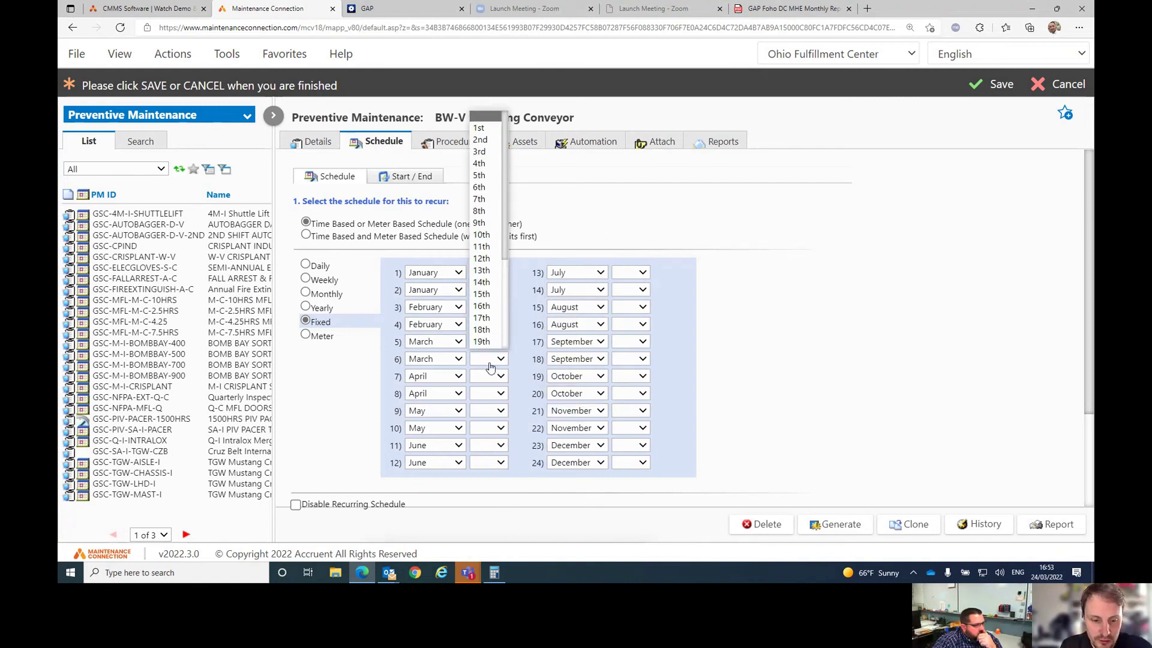
pyautogui.press('2')
pyautogui.press('1')
pyautogui.press('Return')
pyautogui.click(489, 375)
pyautogui.click(488, 393)
pyautogui.click(489, 411)
pyautogui.click(488, 427)
pyautogui.click(489, 445)
pyautogui.click(489, 462)
# Set the days of the July to December dates to the 7th and 21st of each month.
pyautogui.click(630, 273)
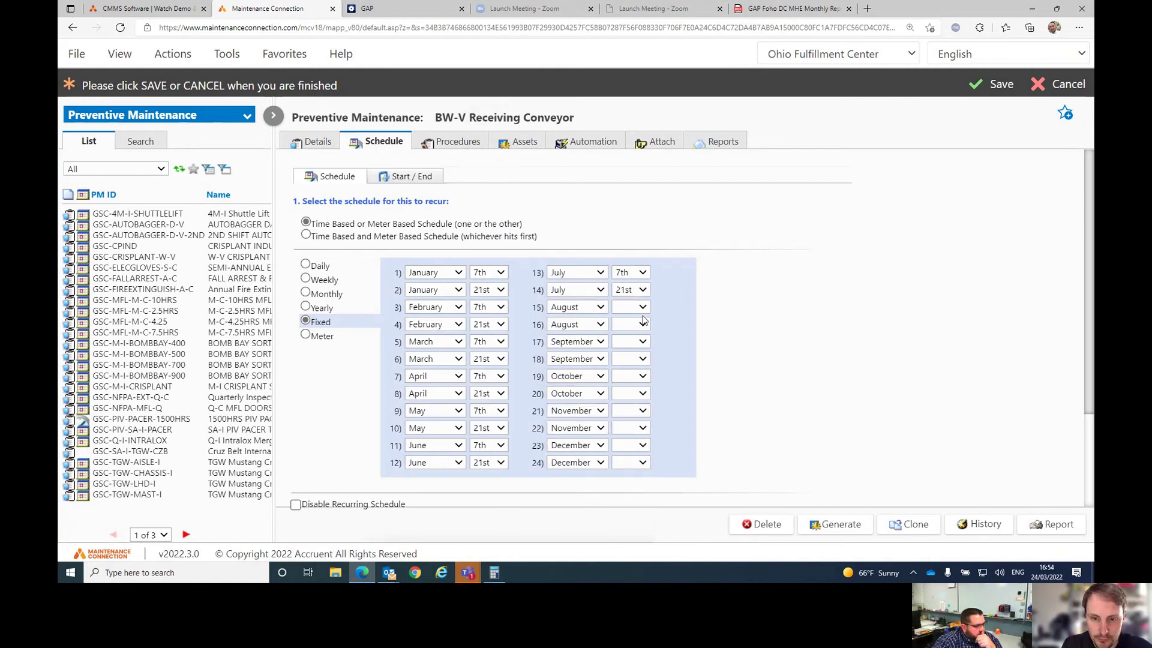
pyautogui.click(642, 316)
pyautogui.press('2')
pyautogui.press('1')
pyautogui.press('Return')
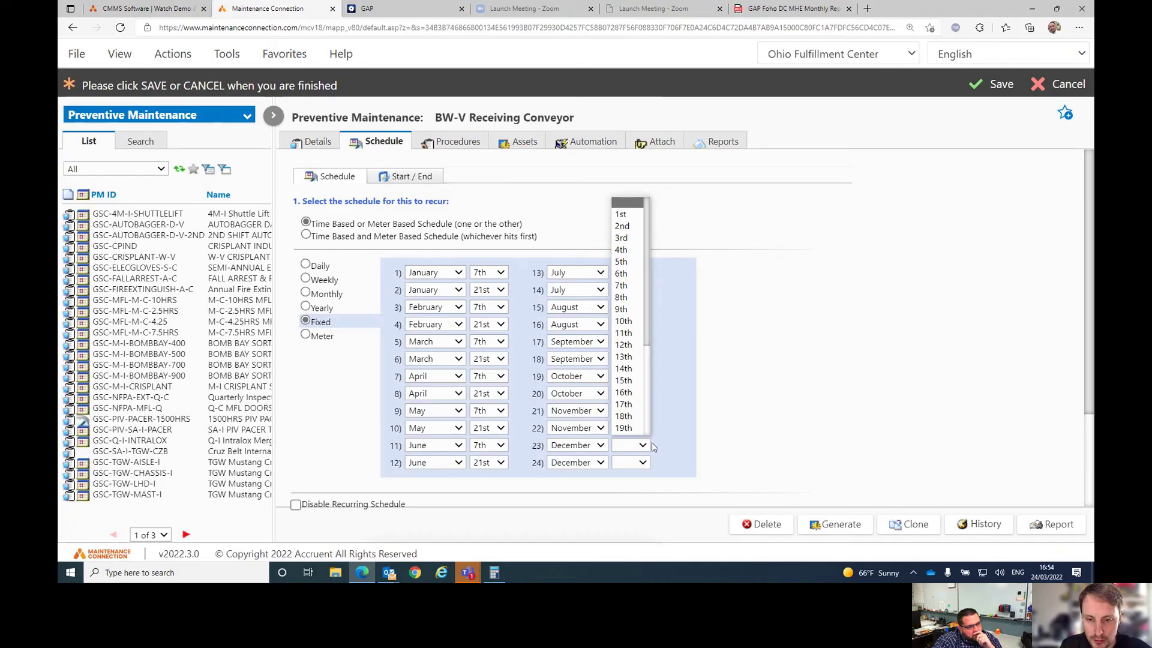
pyautogui.press('7')
pyautogui.press('Return')
pyautogui.click(633, 463)
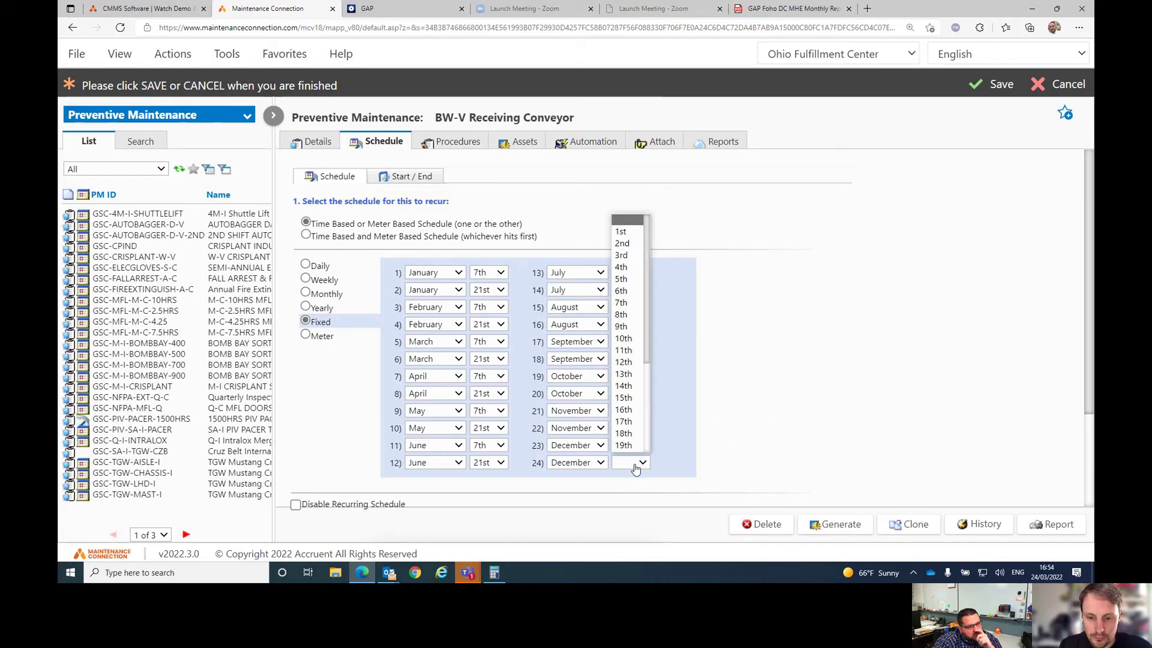
pyautogui.press('2')
pyautogui.press('1')
pyautogui.press('Return')
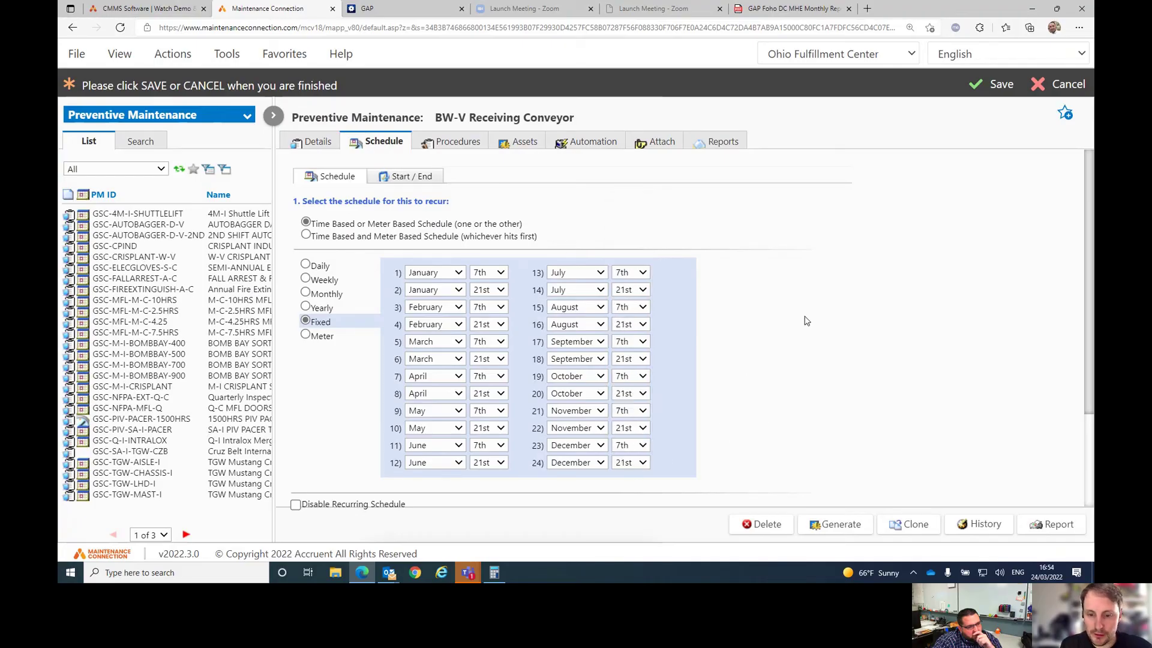
# Save the fixed schedule and open the procedures attached to the BW-V Receiving Conveyor PM.
pyautogui.click(992, 90)
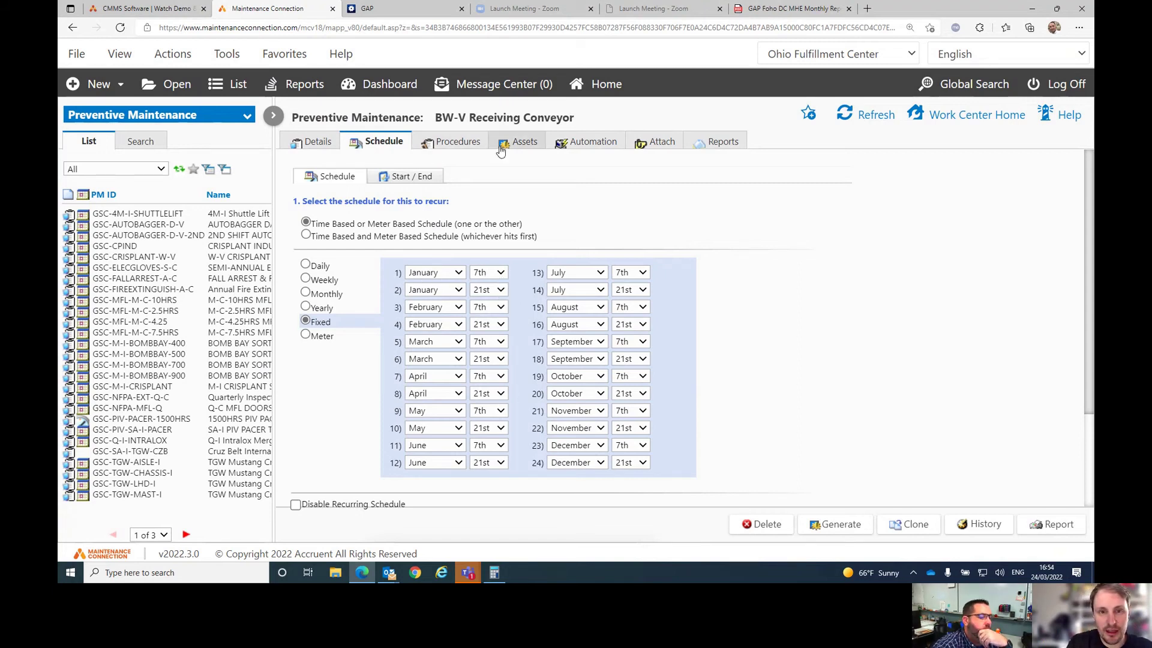
pyautogui.click(461, 141)
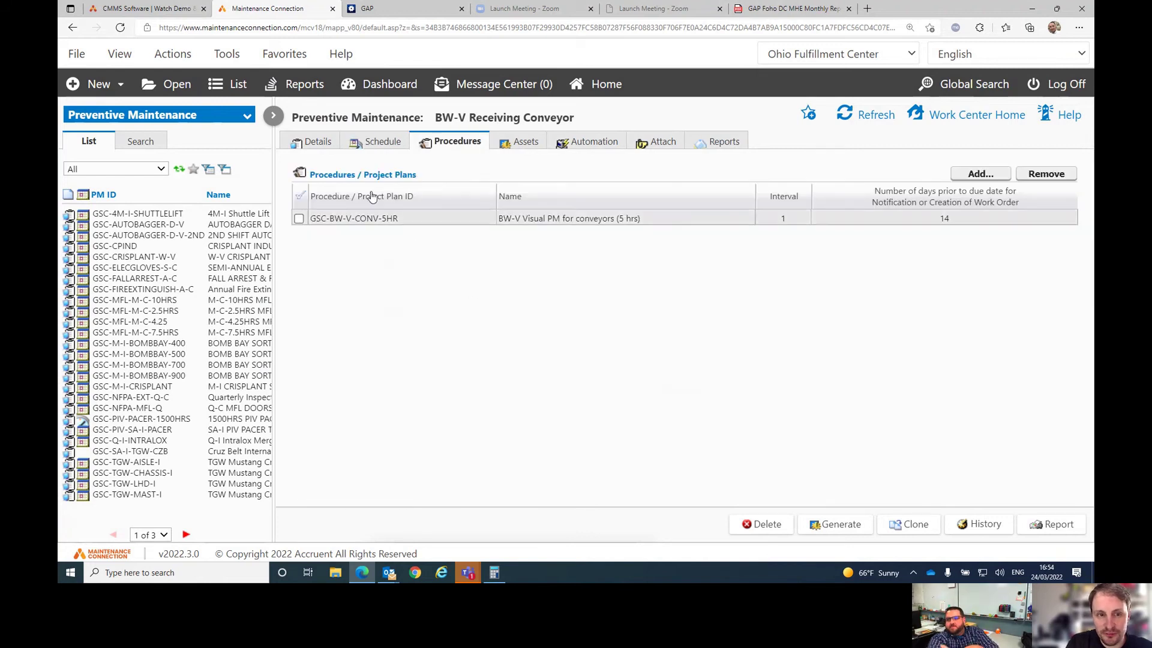
# Review the work order automation settings and the fixed schedule dates of the BW-V Receiving Conveyor PM.
pyautogui.click(584, 143)
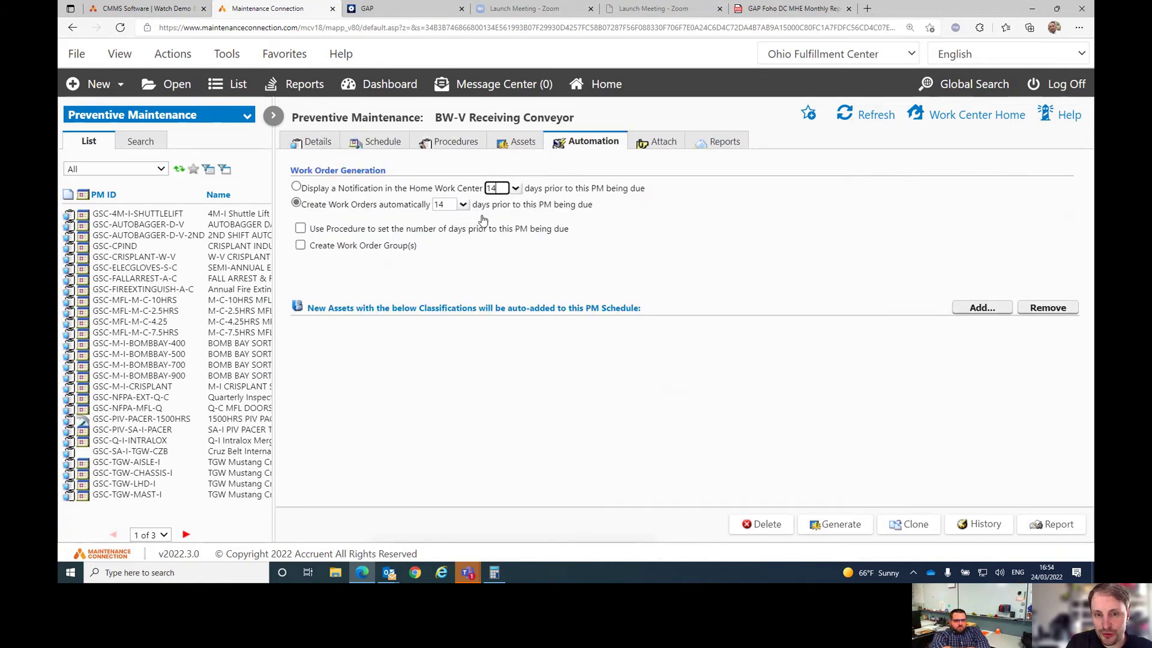
pyautogui.click(444, 147)
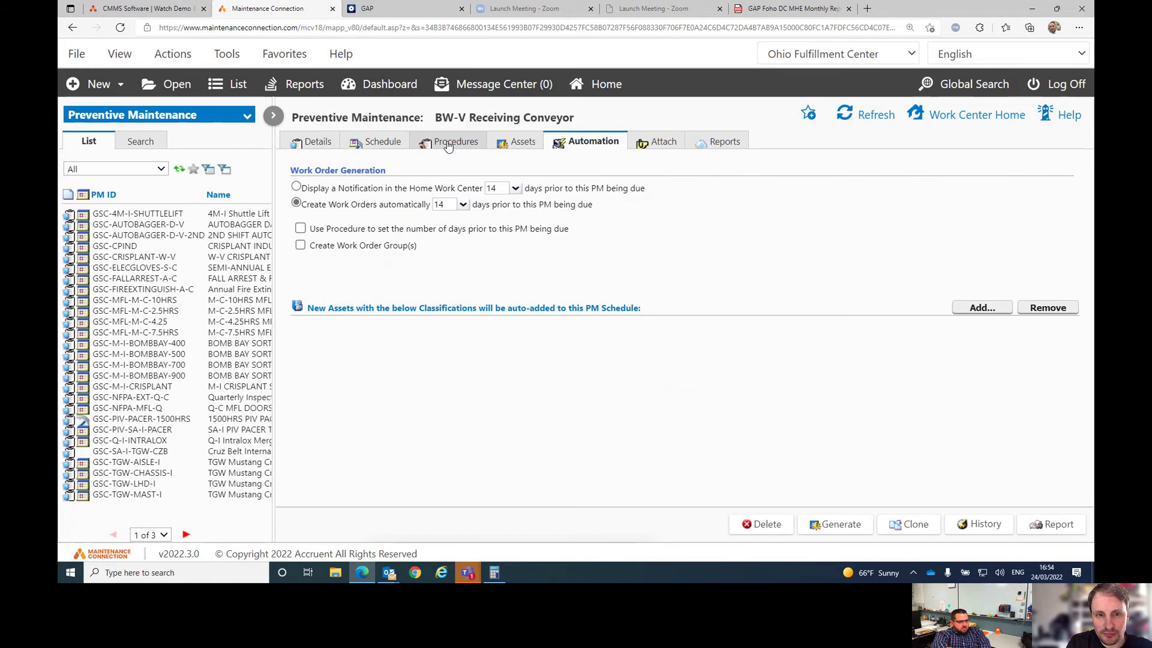
pyautogui.click(387, 145)
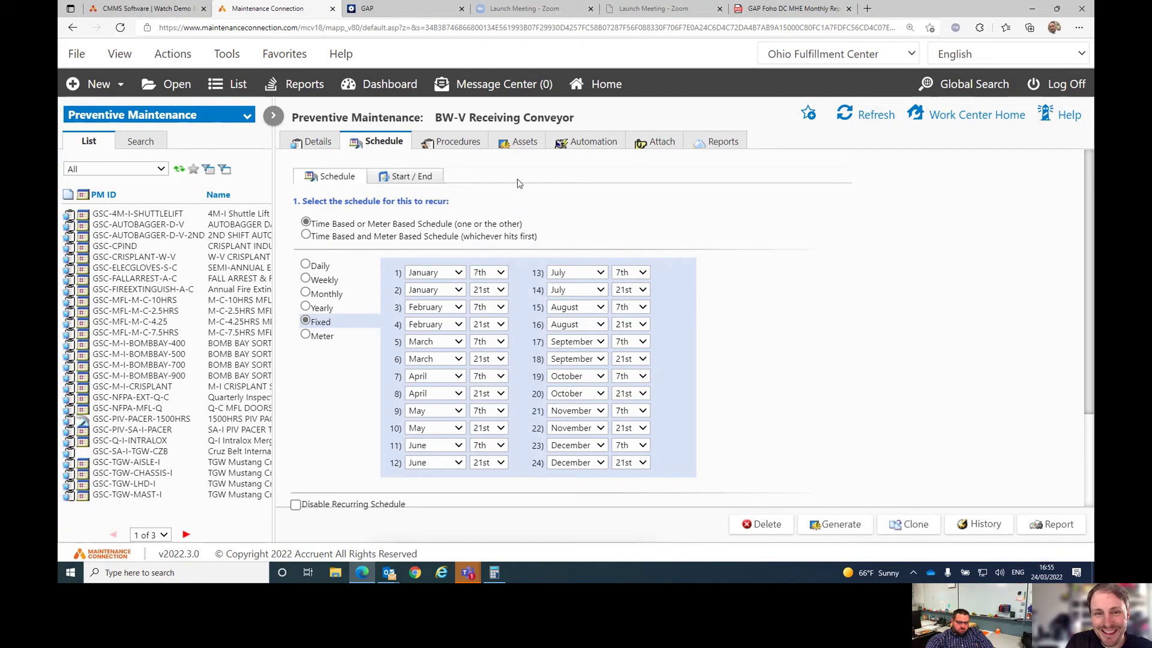
# Start adding an asset to the PM, choosing repair center OFC and the INBOUND/RECEIVING branch under OHO MATERIAL HANDLING SYSTEMS in the asset hierarchy.
pyautogui.click(514, 145)
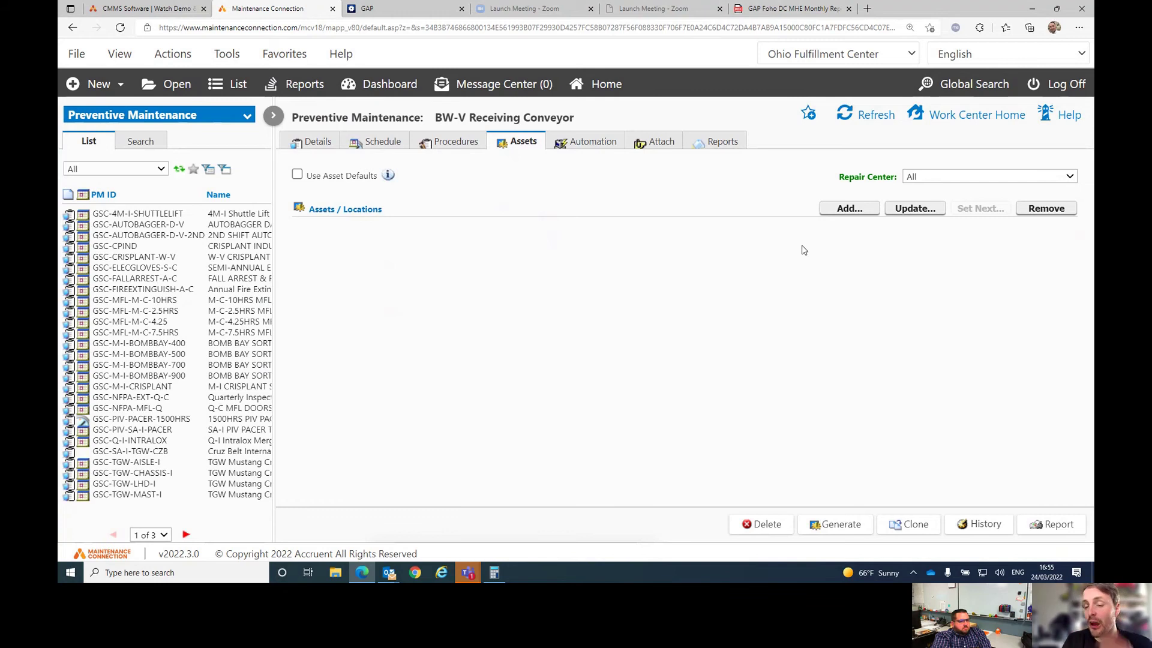
pyautogui.click(854, 213)
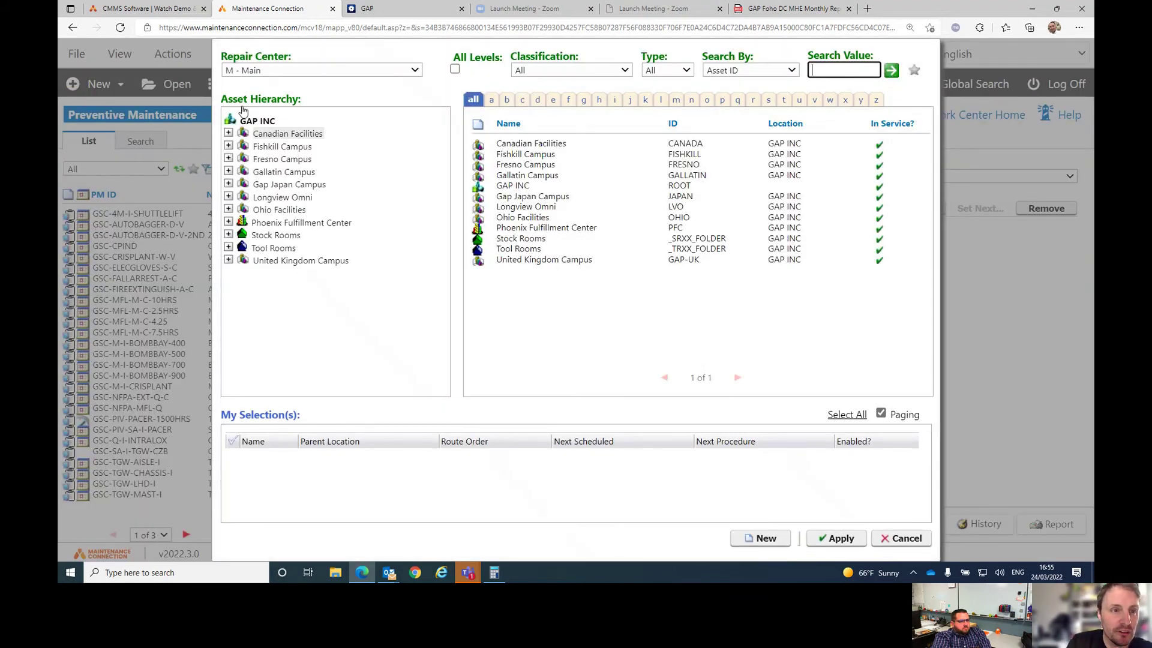
pyautogui.click(239, 71)
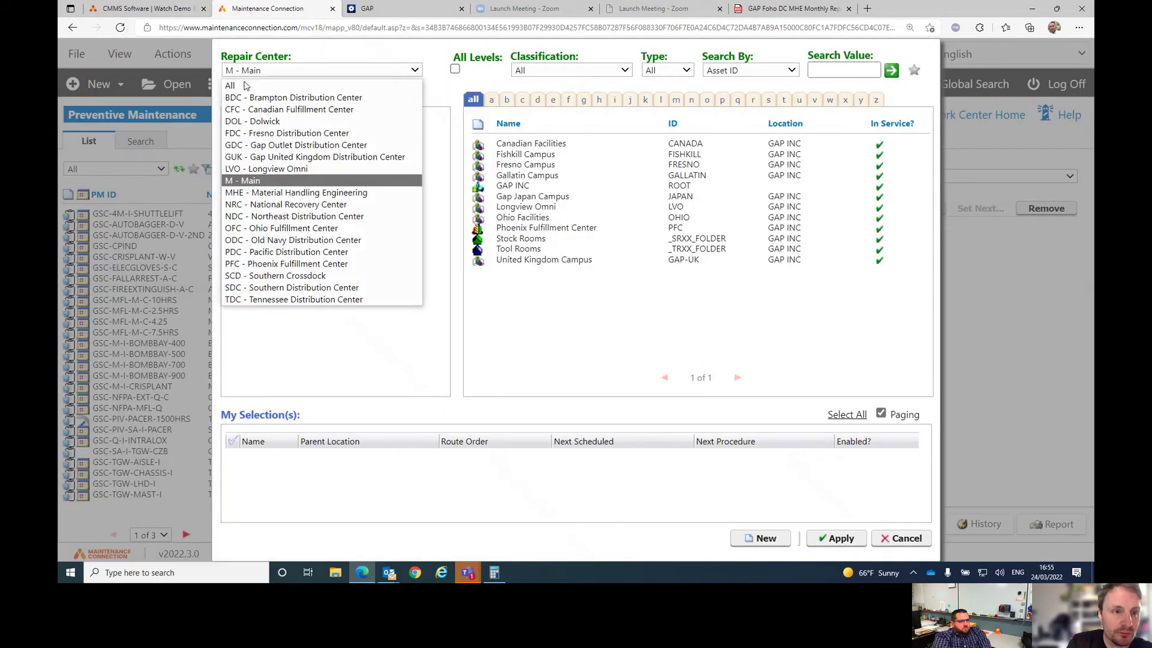
pyautogui.click(263, 230)
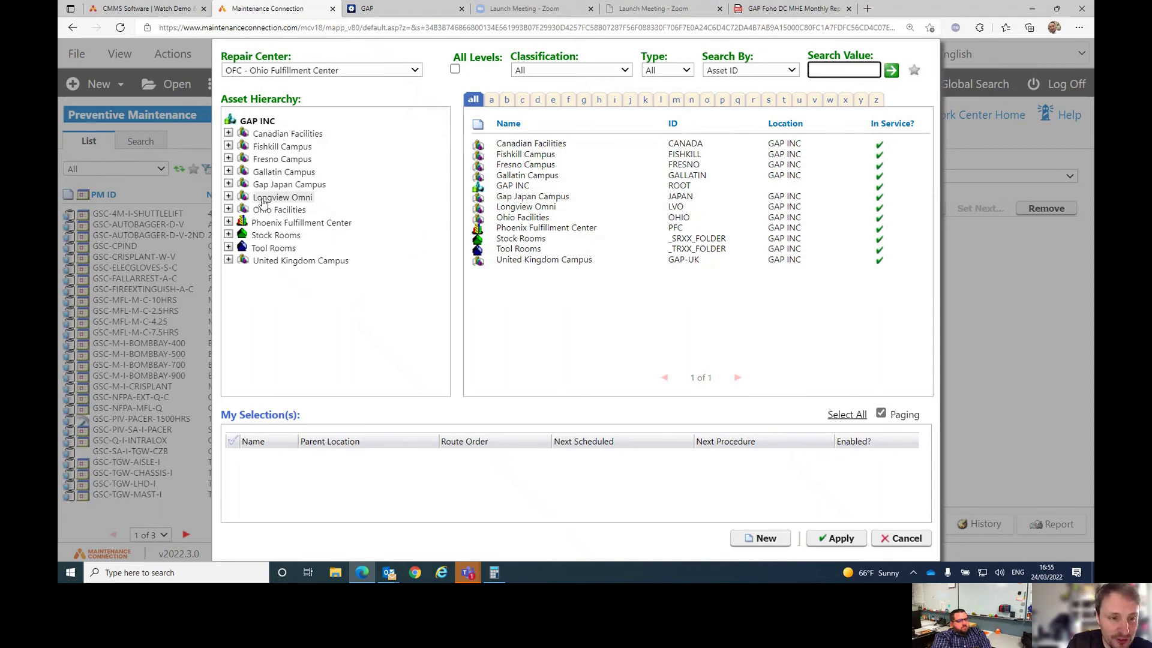
pyautogui.click(228, 209)
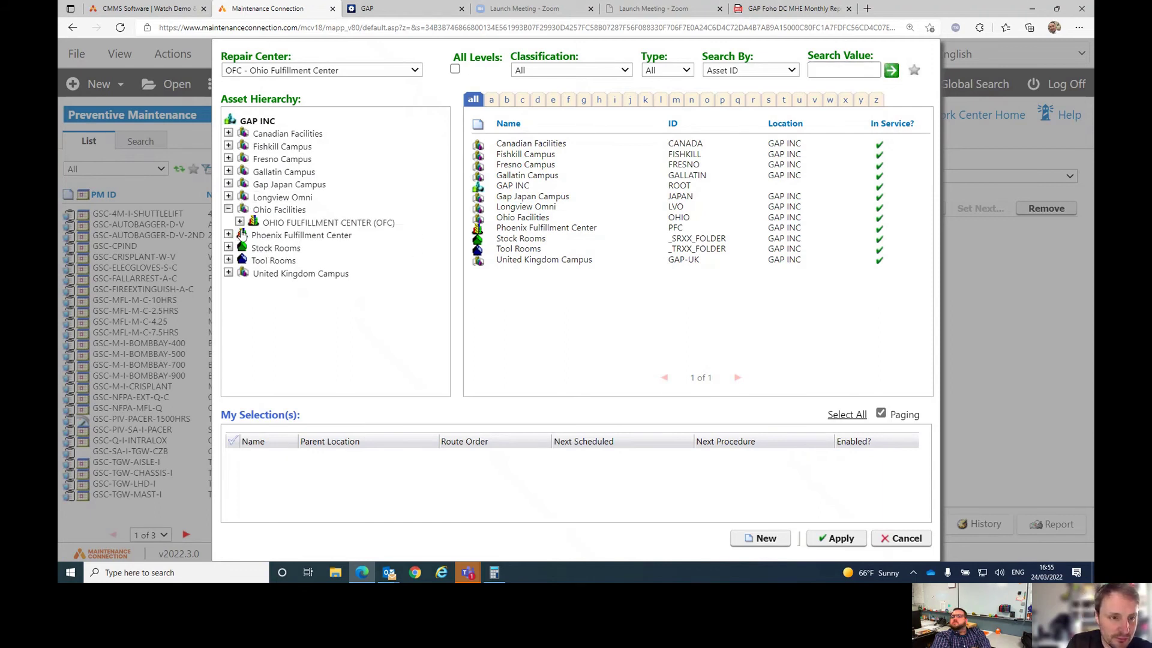
pyautogui.click(240, 222)
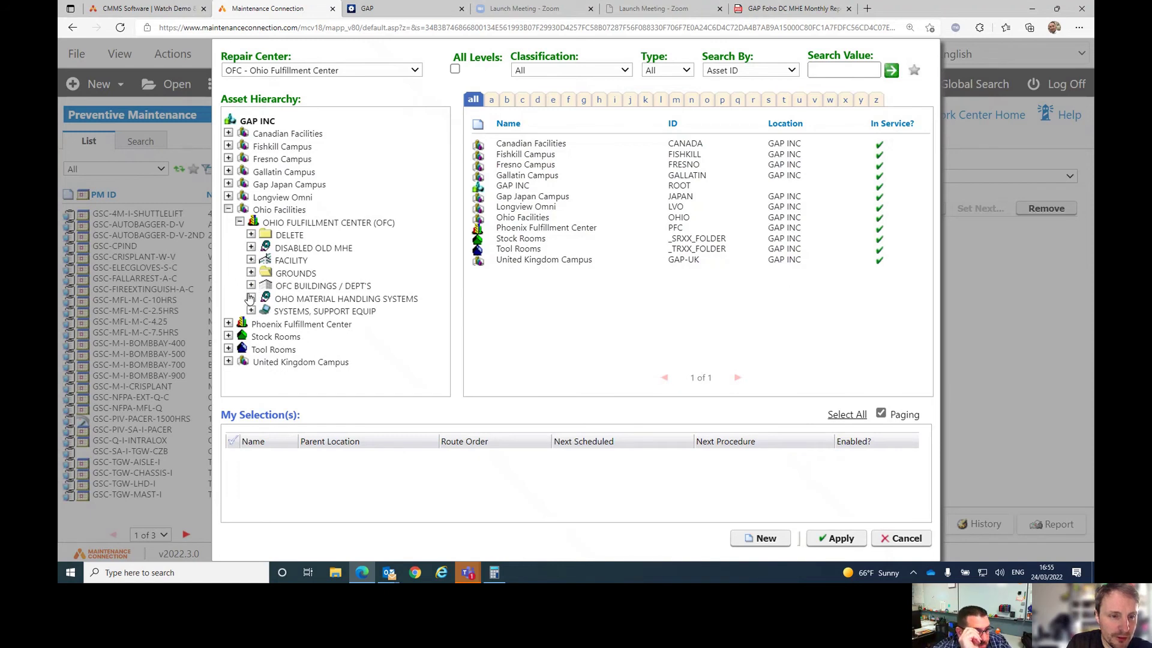
pyautogui.click(251, 298)
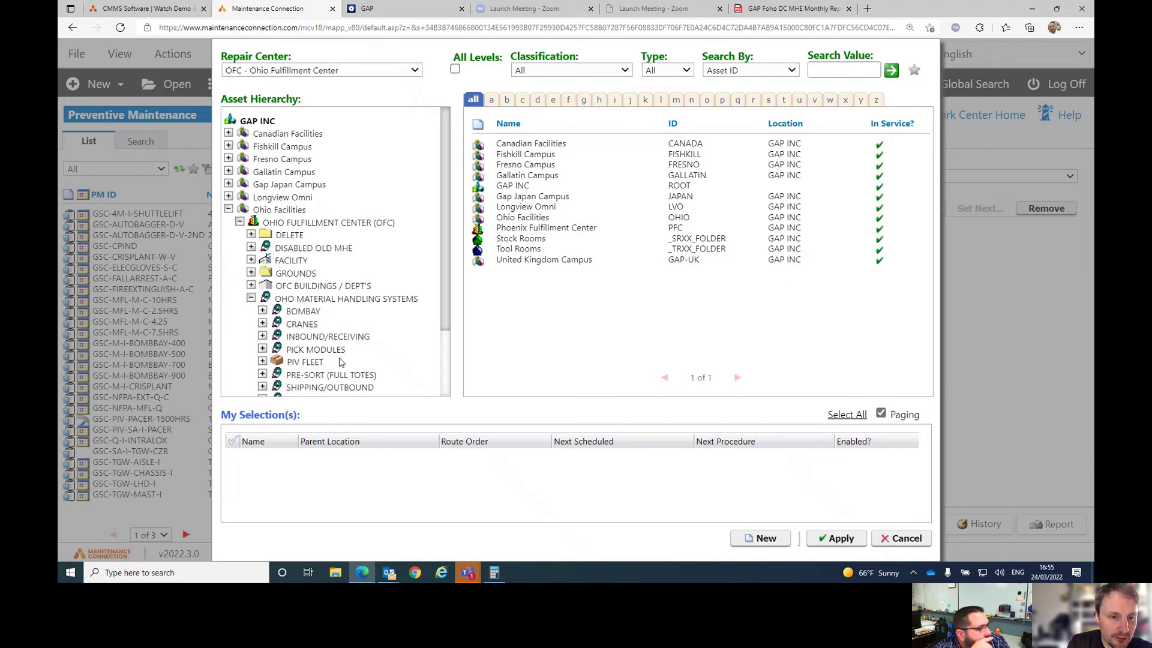
pyautogui.scroll(-1, 339, 360)
pyautogui.click(330, 293)
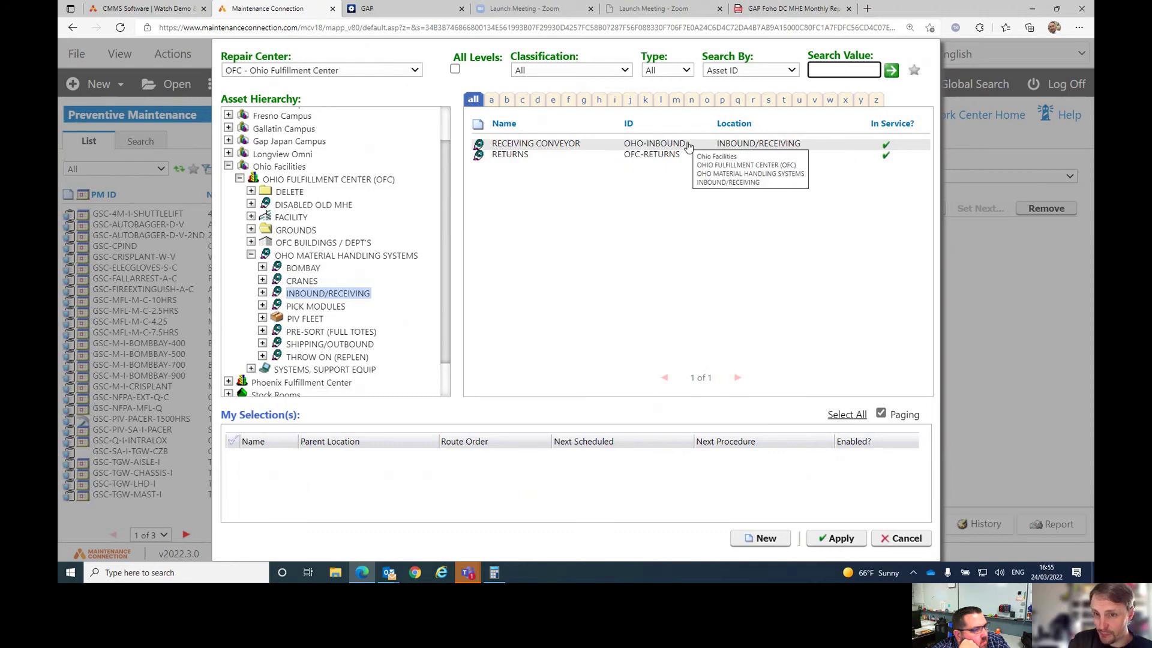
# Attach the RECEIVING CONVEYOR (OHO-INBOUND) asset to the PM with its default settings and save the record.
pyautogui.click(623, 146)
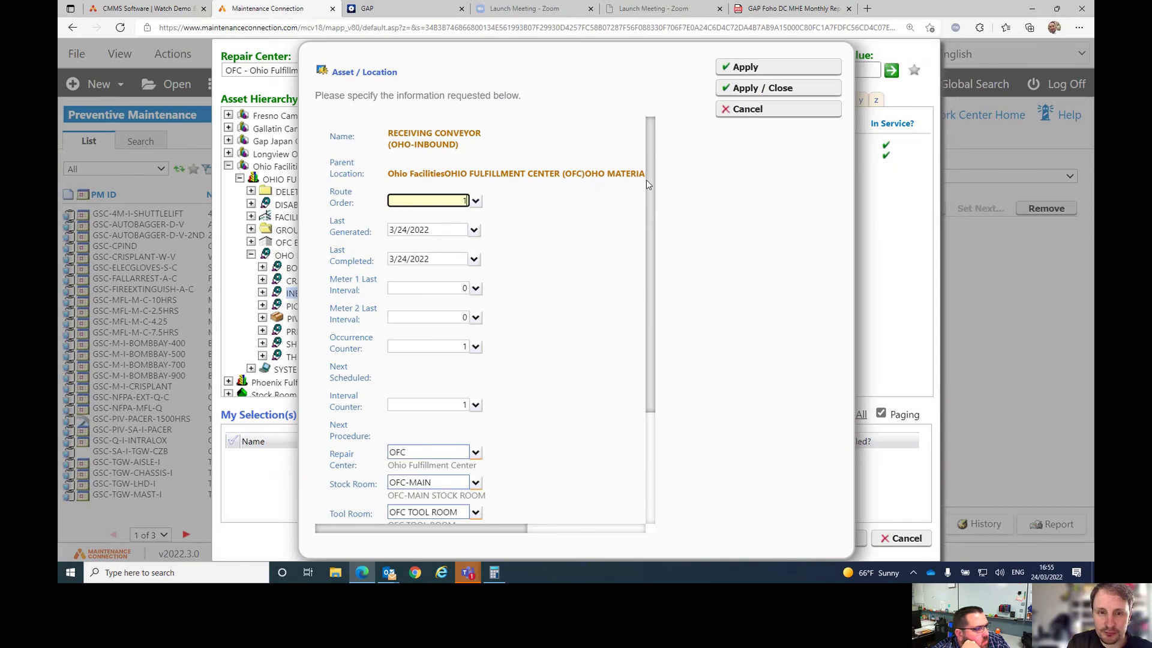
pyautogui.moveTo(646, 179); pyautogui.dragTo(650, 339)
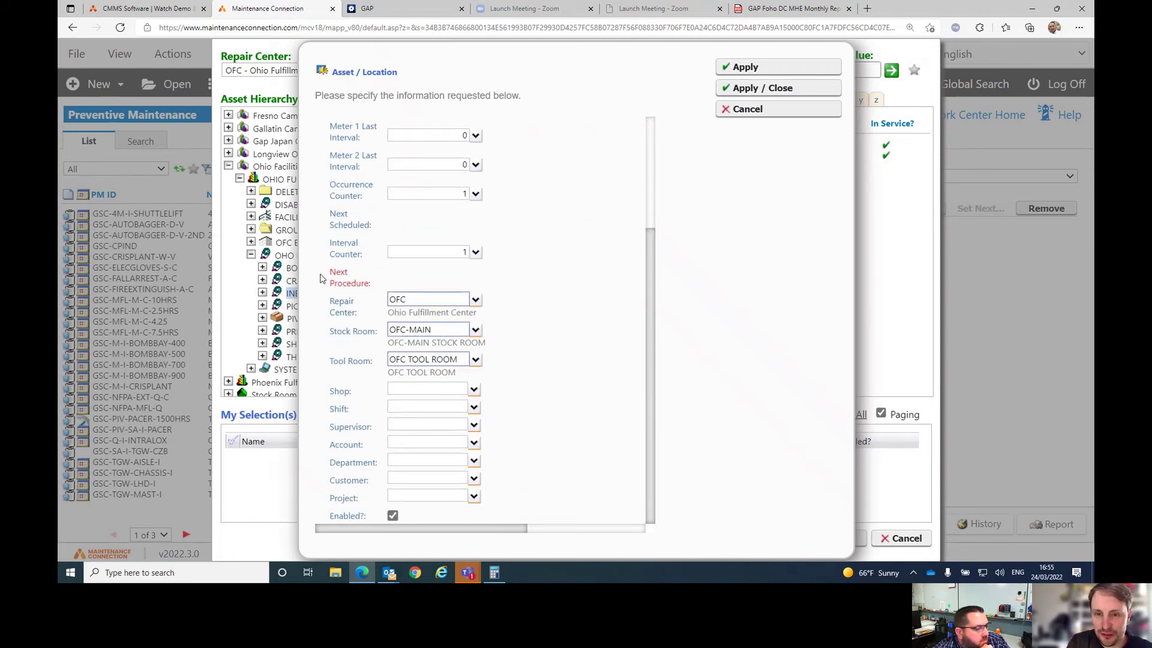
pyautogui.moveTo(654, 321); pyautogui.dragTo(645, 223)
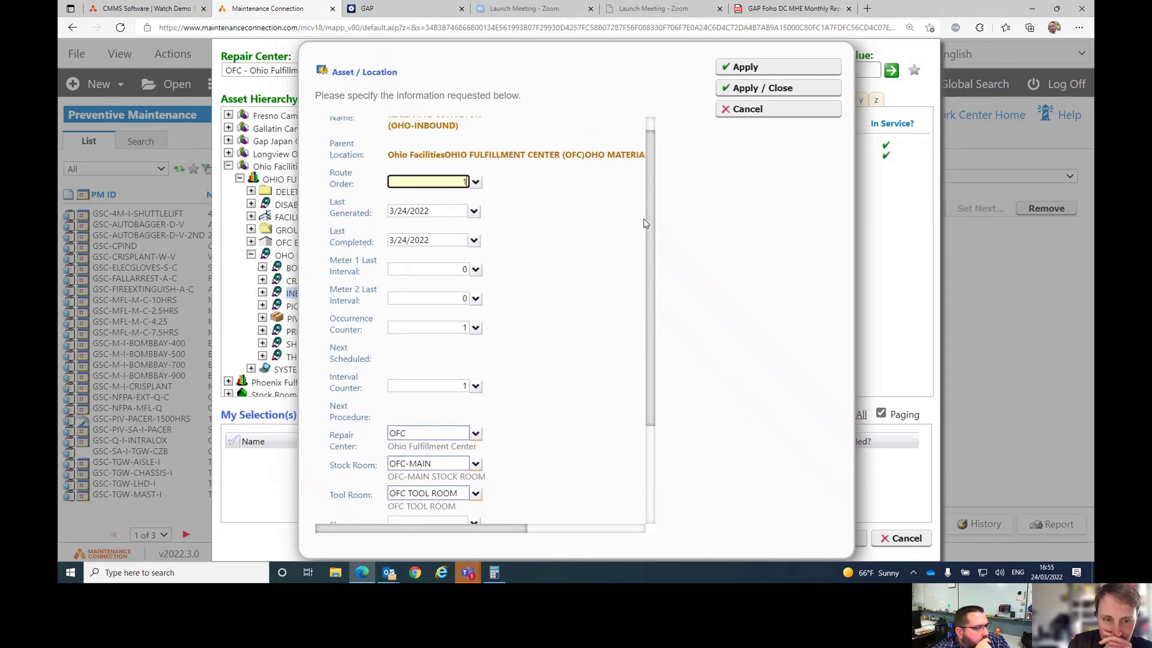
pyautogui.click(776, 90)
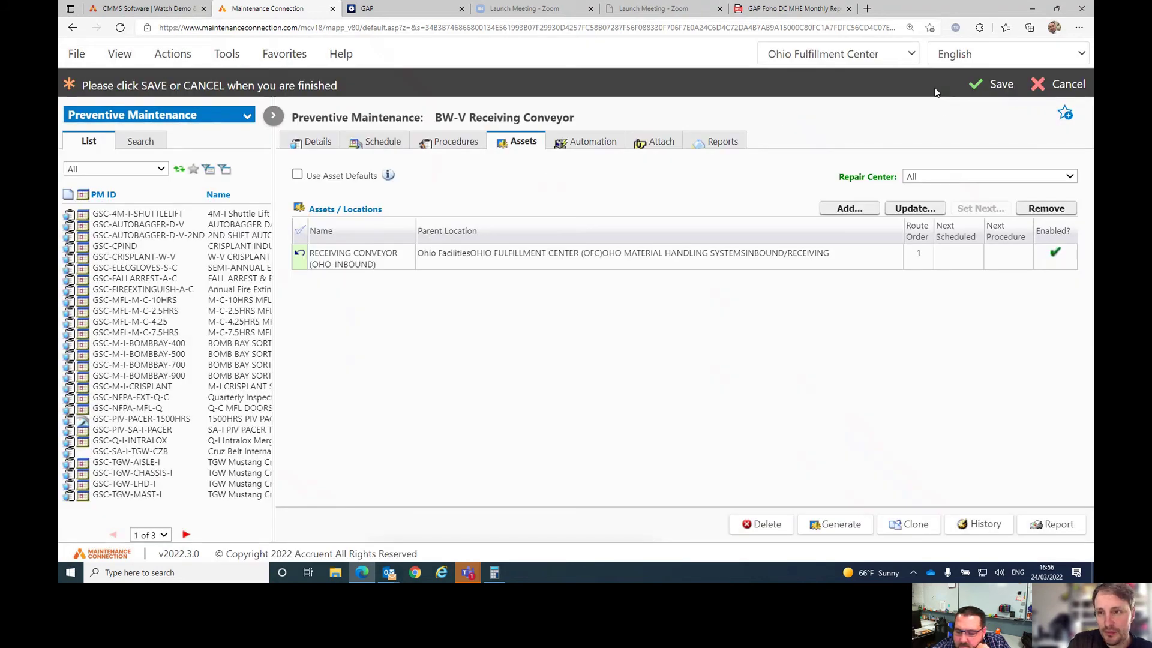
pyautogui.click(974, 92)
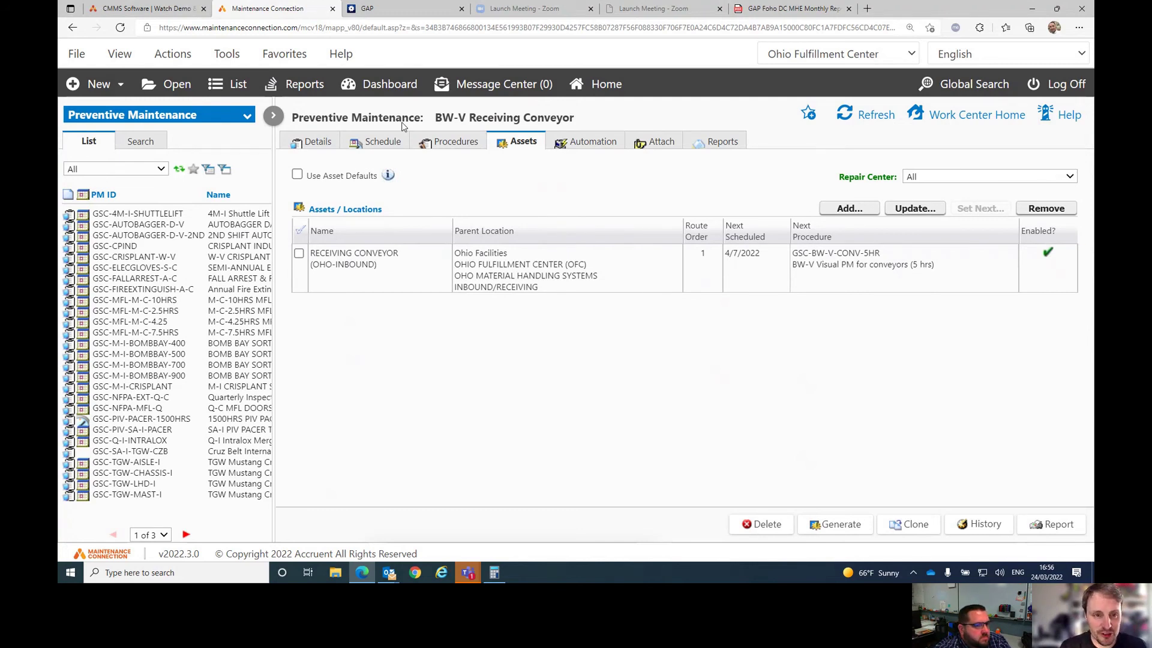
# Set the schedule to start recurring on or after 4/15/2022 and save the PM.
pyautogui.click(393, 141)
pyautogui.click(403, 177)
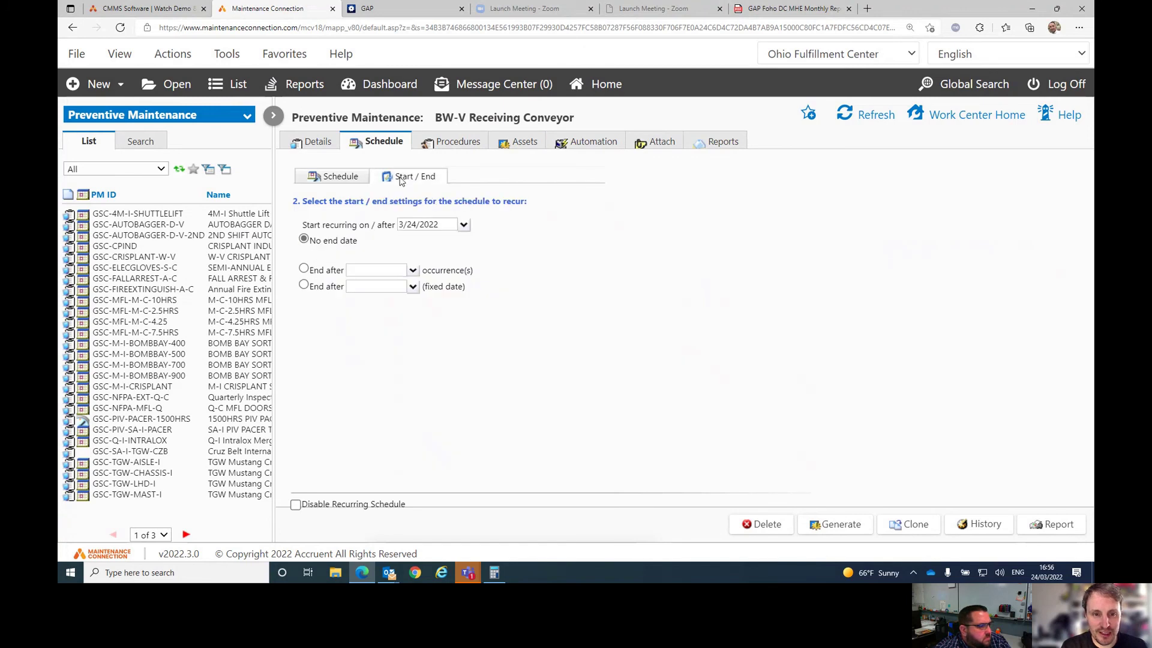
pyautogui.click(464, 225)
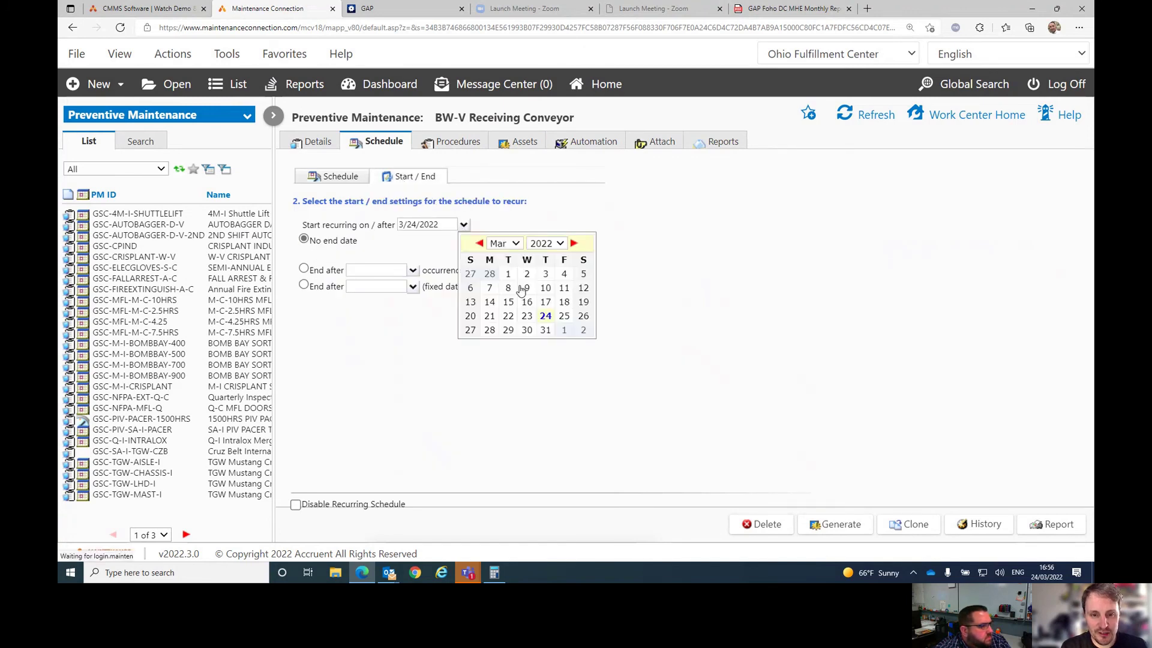
pyautogui.click(574, 243)
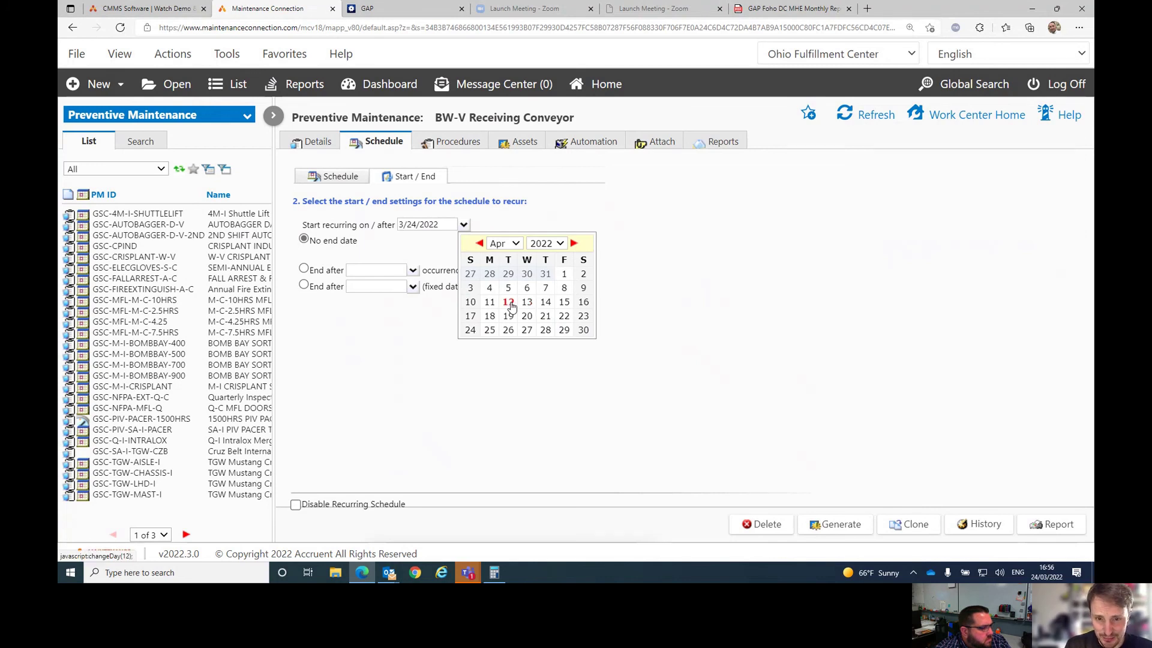
pyautogui.click(564, 301)
pyautogui.click(987, 84)
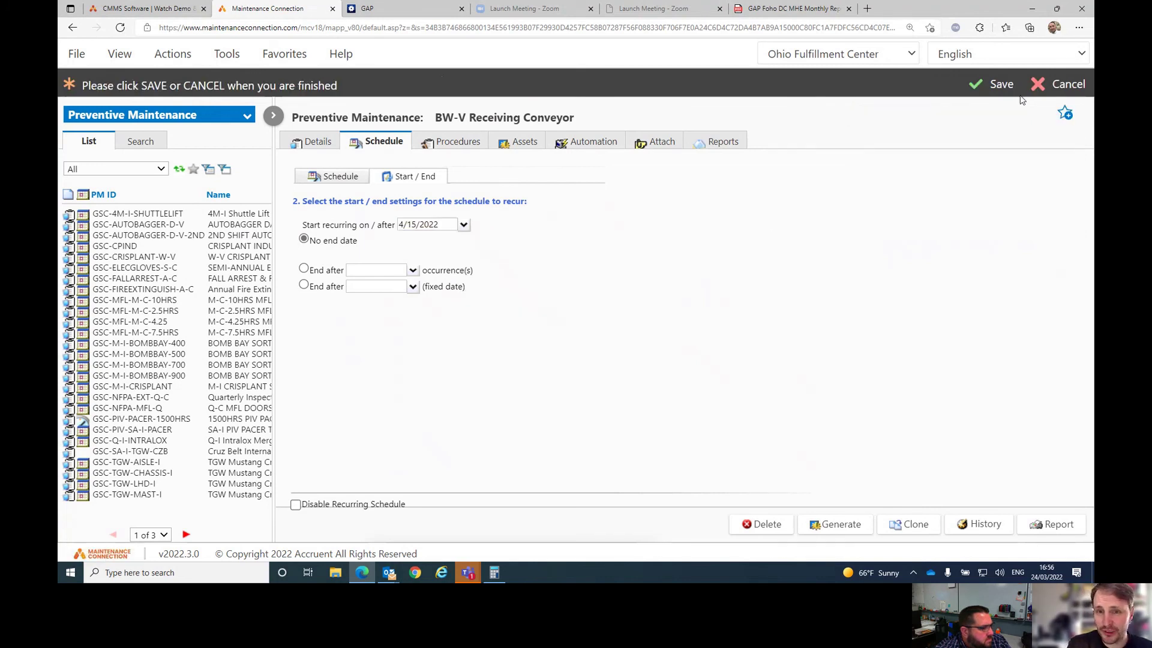
# Check the asset's next scheduled date and review the PM's automation, schedule and general details.
pyautogui.click(519, 142)
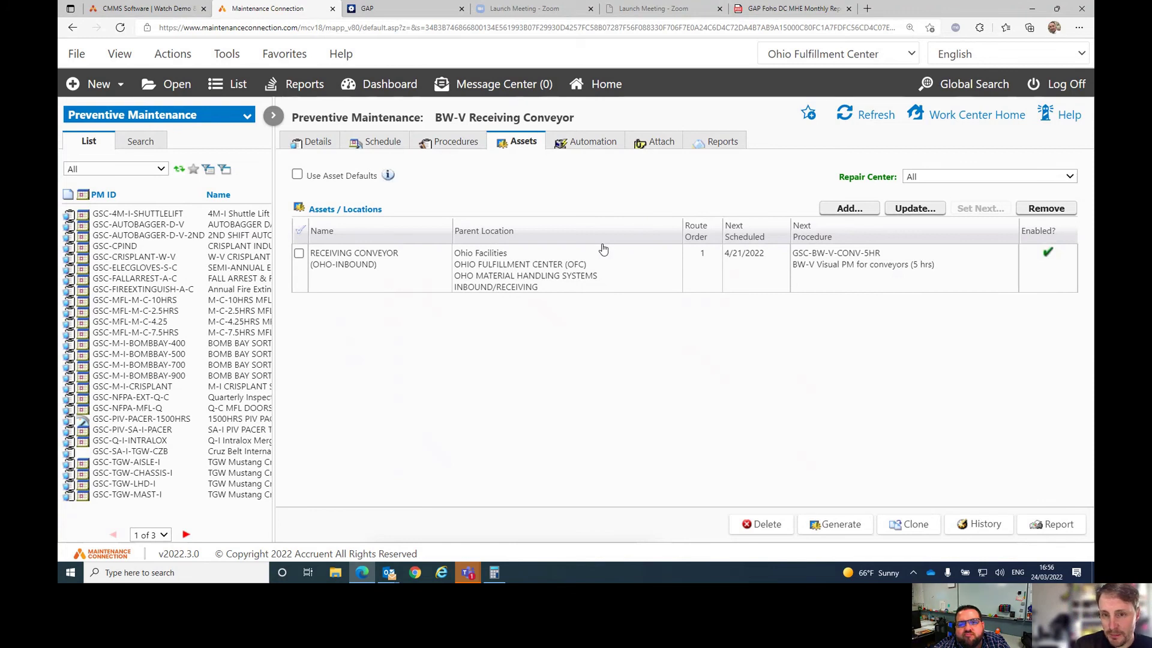
pyautogui.click(590, 143)
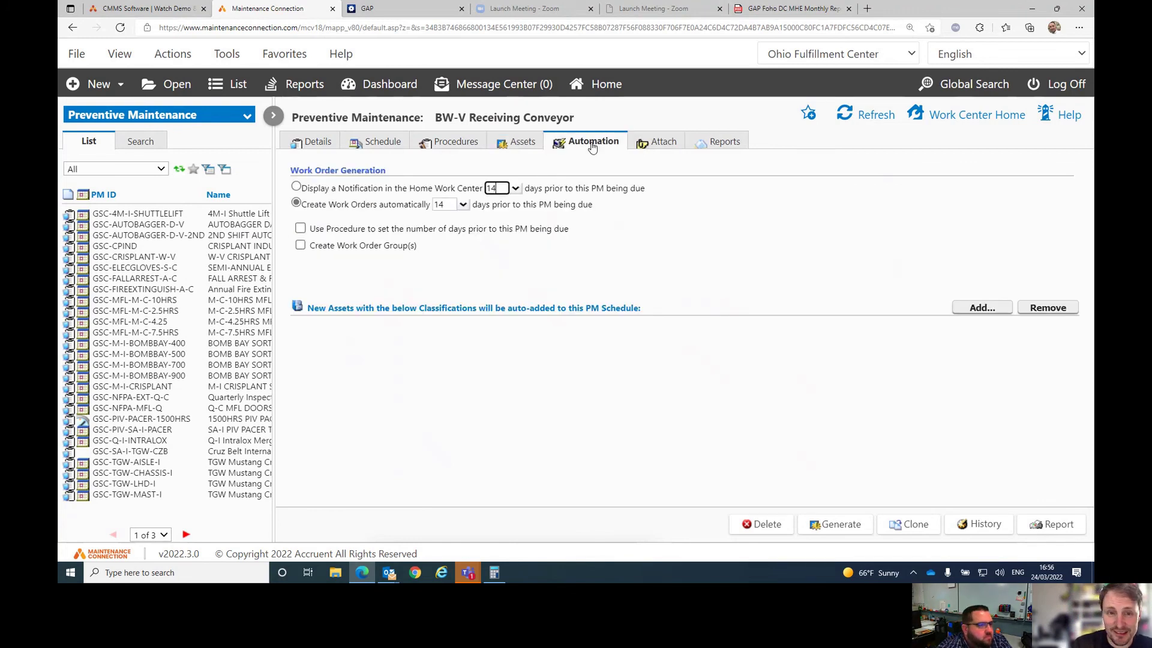
pyautogui.click(454, 143)
pyautogui.click(379, 143)
pyautogui.click(310, 148)
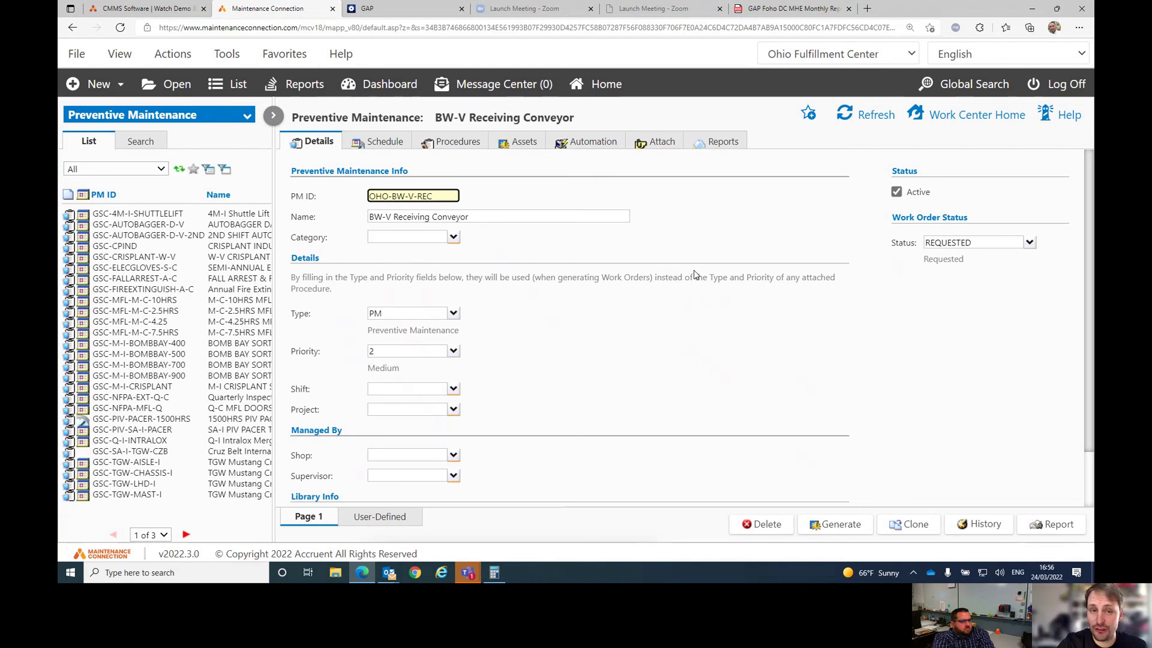
pyautogui.click(384, 143)
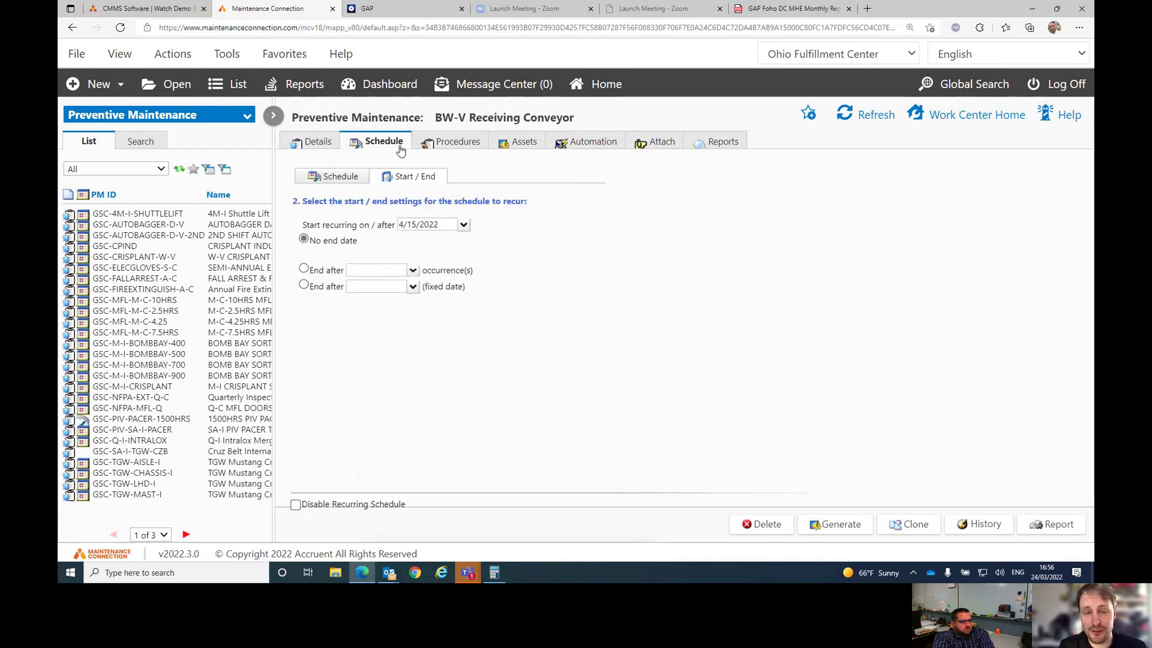
pyautogui.click(347, 179)
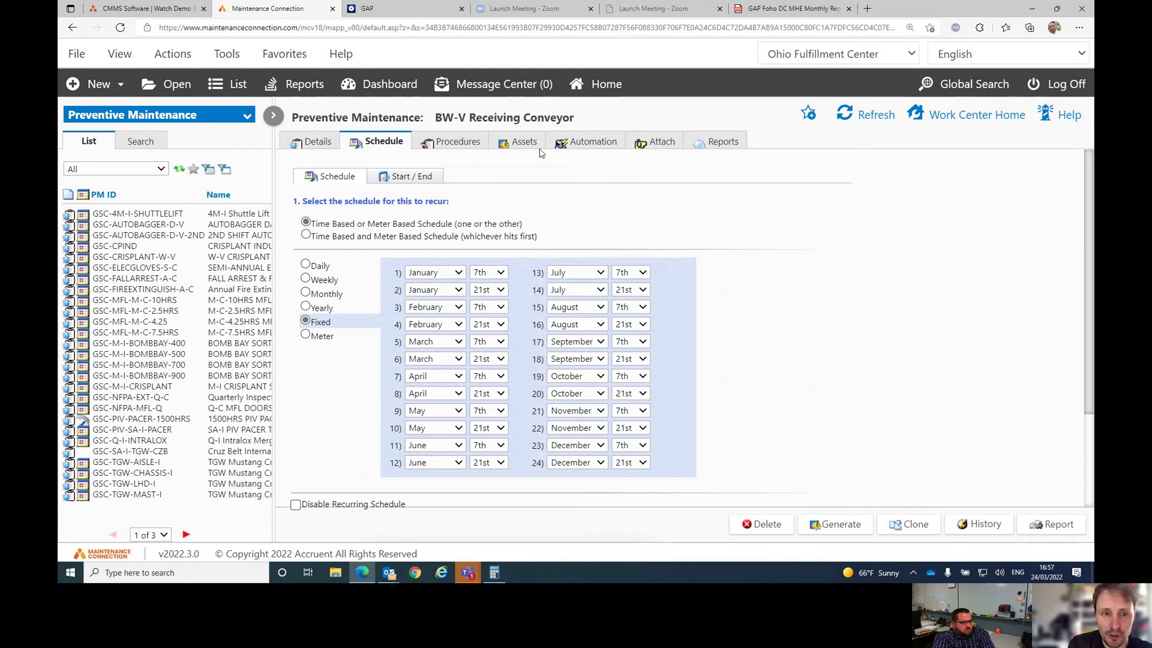
pyautogui.click(313, 142)
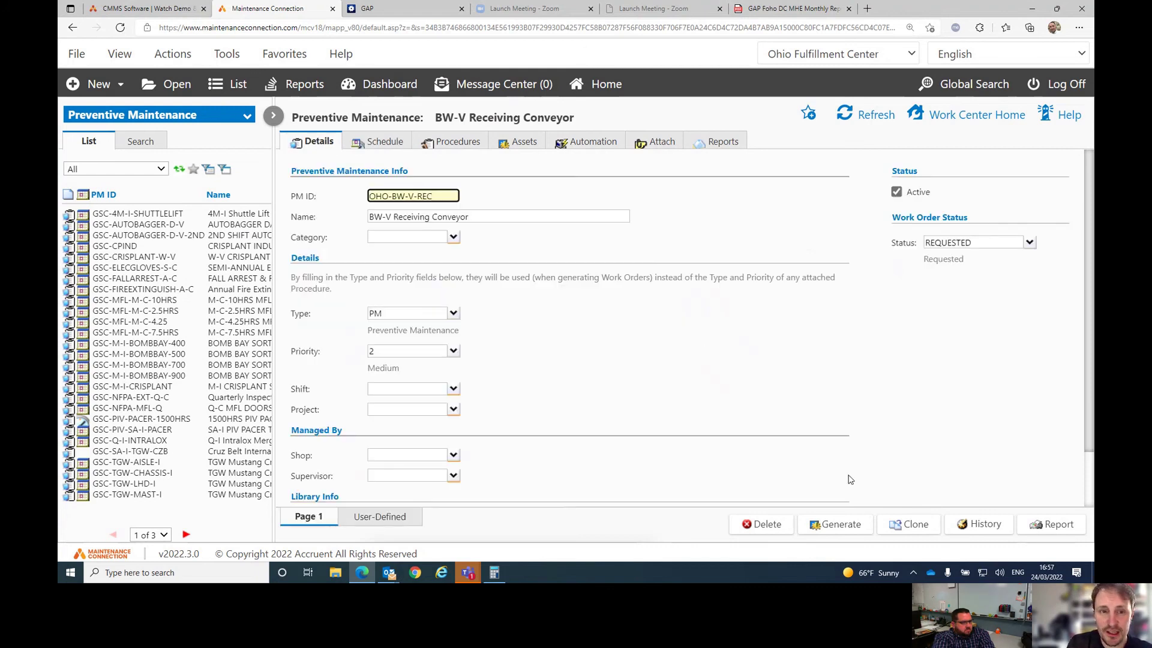
pyautogui.click(384, 142)
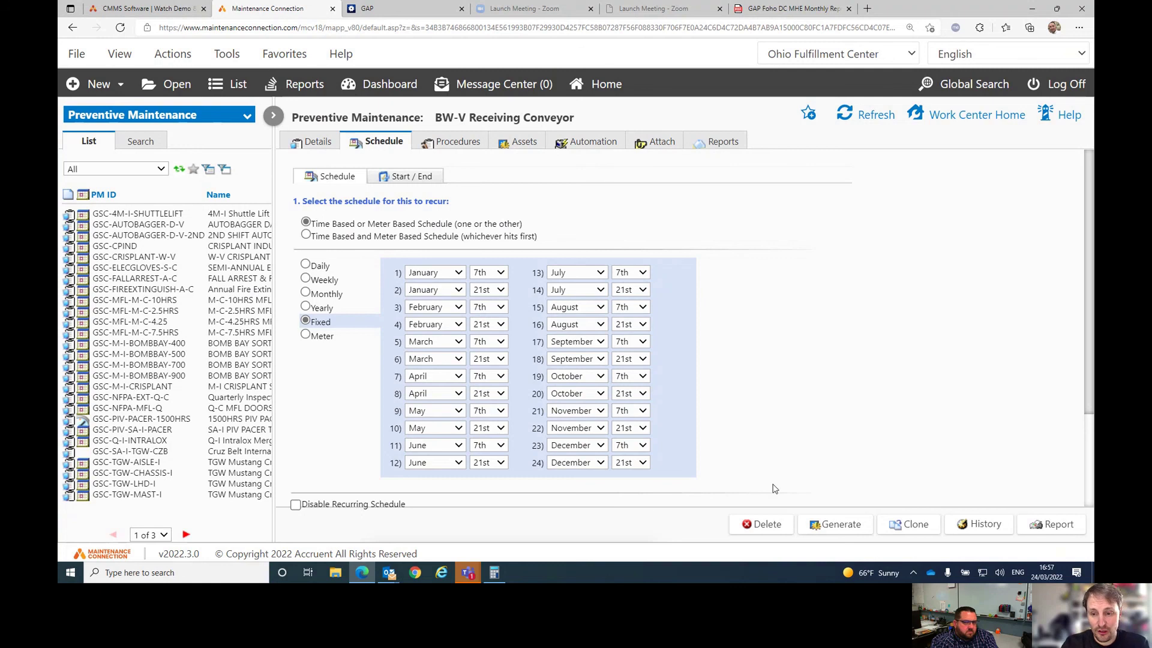
pyautogui.click(328, 136)
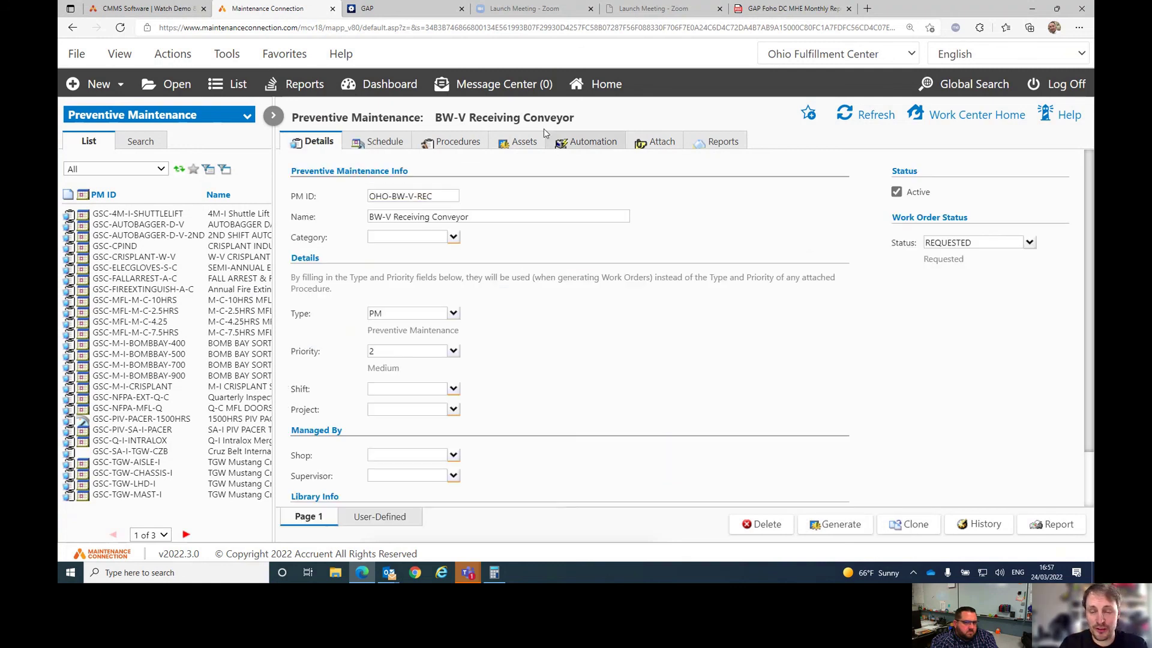
# Clone the BW-V Receiving Conveyor PM and set the copy's PM ID to OHO-BW-V-REPLEN.
pyautogui.click(899, 530)
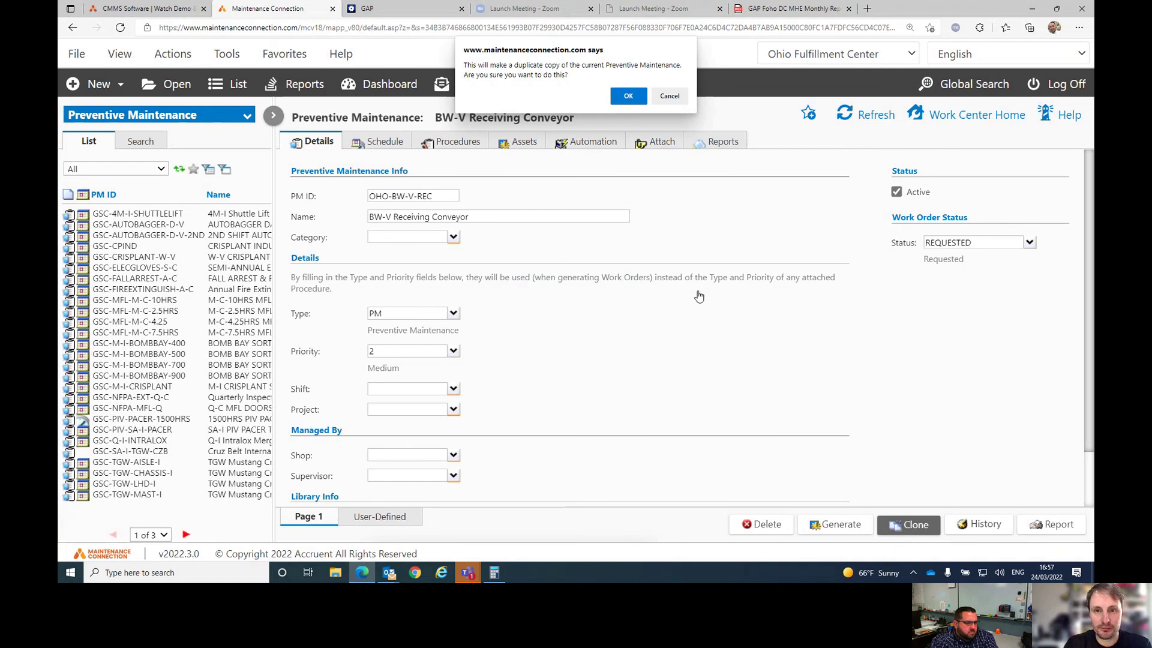
pyautogui.click(621, 97)
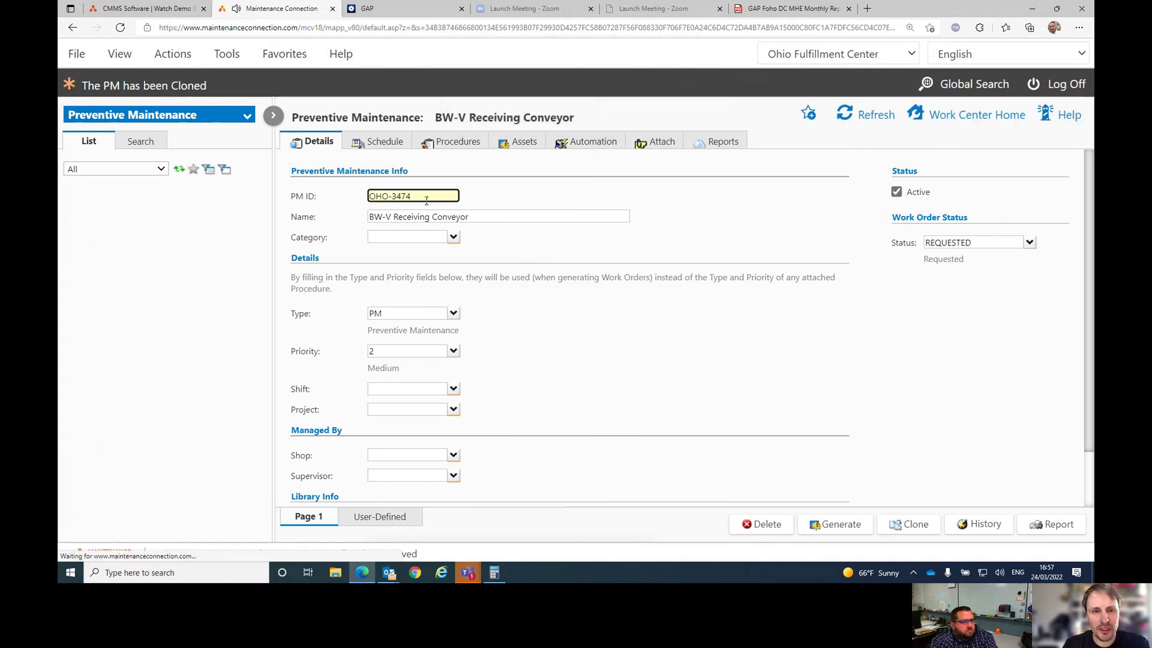
pyautogui.moveTo(418, 199); pyautogui.dragTo(393, 197)
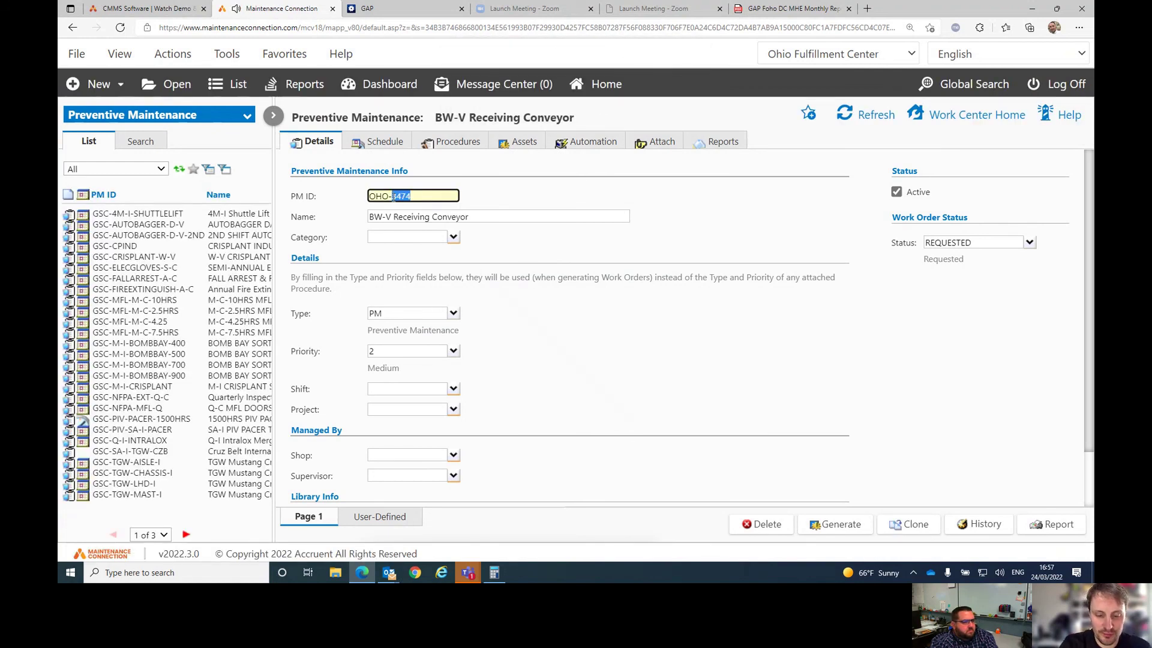
pyautogui.click(483, 205)
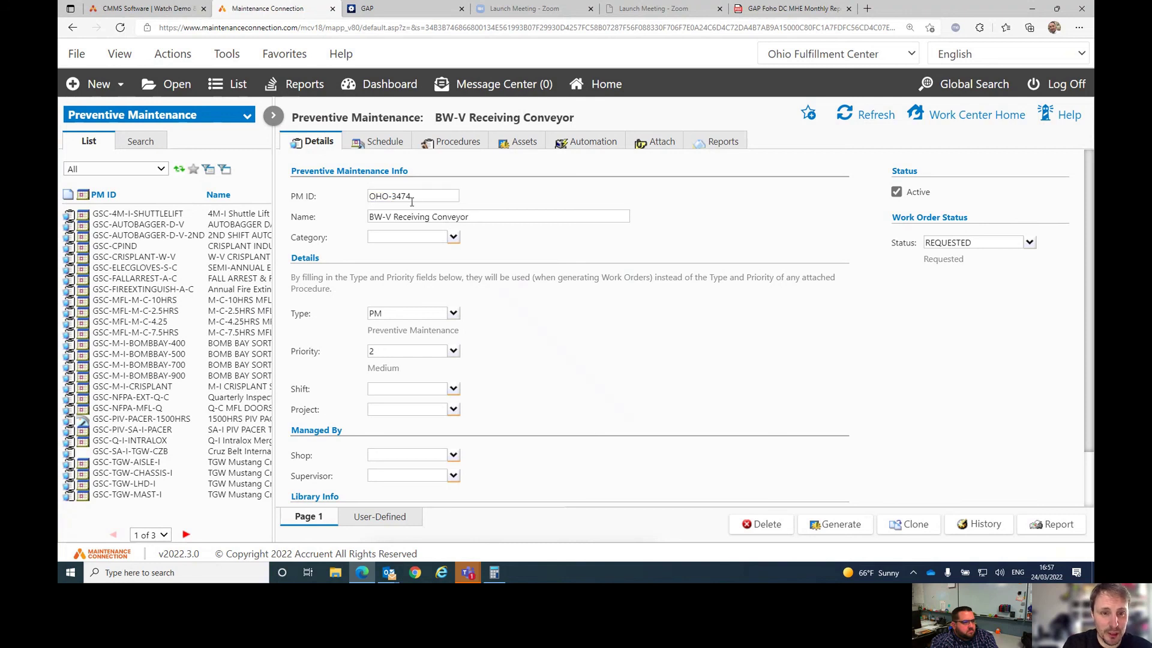
pyautogui.moveTo(415, 199); pyautogui.dragTo(393, 196)
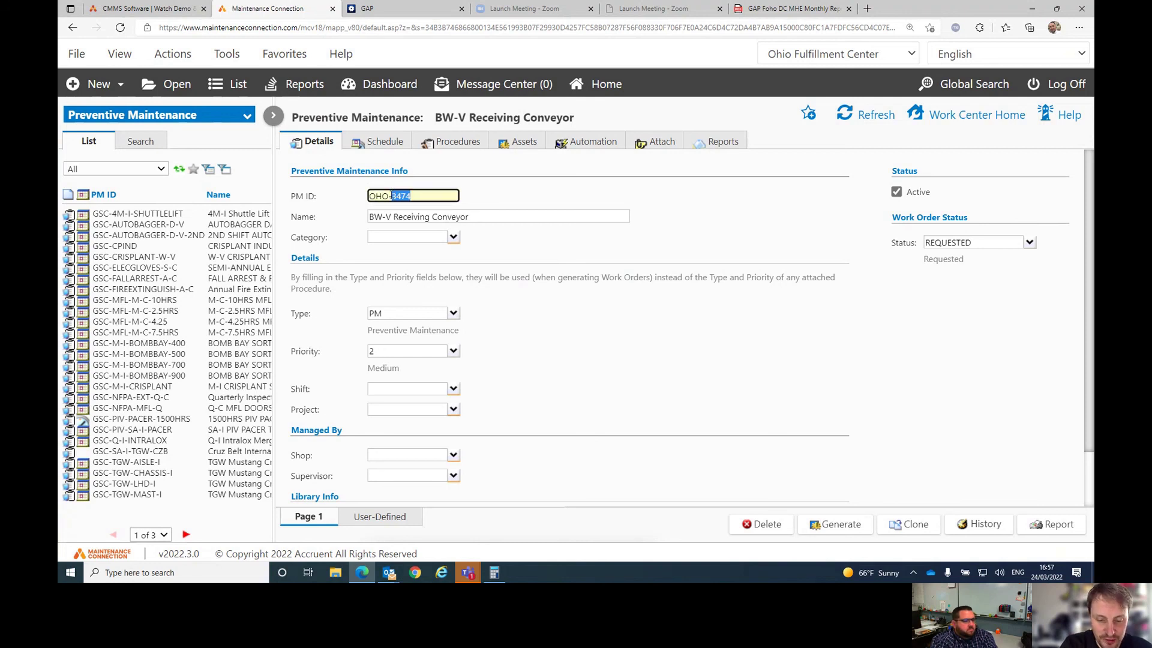
pyautogui.write('BW-V-')
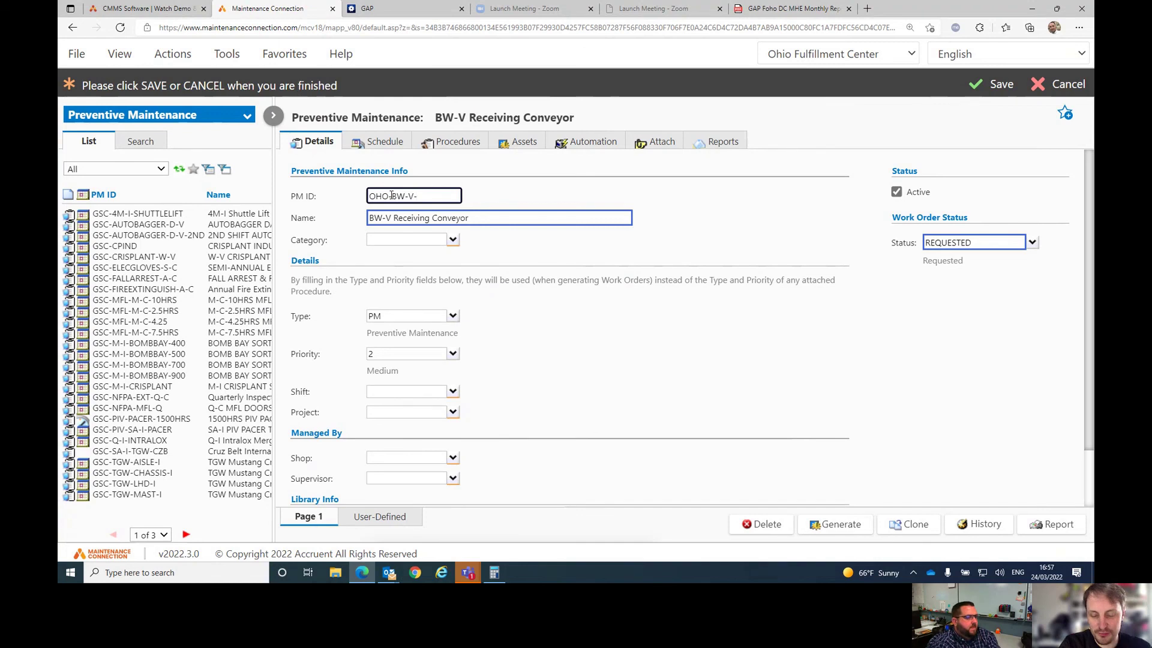
pyautogui.write('REPLEN')
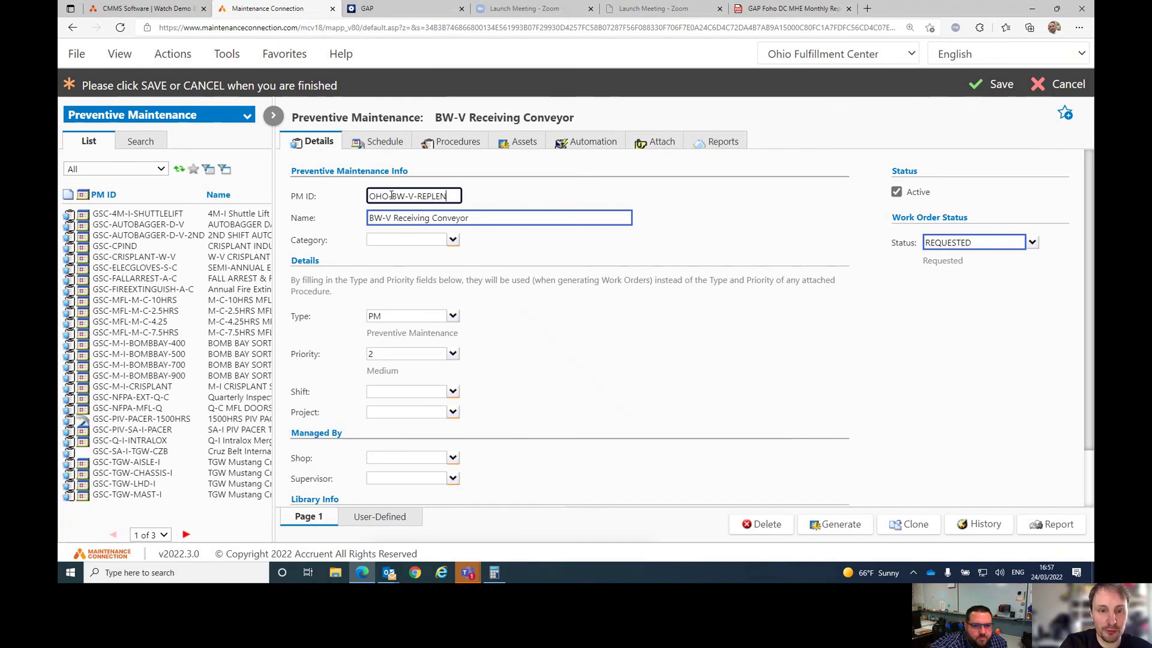
# Rename the cloned PM to BW-V Replen and set its priority to 1 (High).
pyautogui.moveTo(479, 215); pyautogui.dragTo(394, 223)
pyautogui.write('Reop')
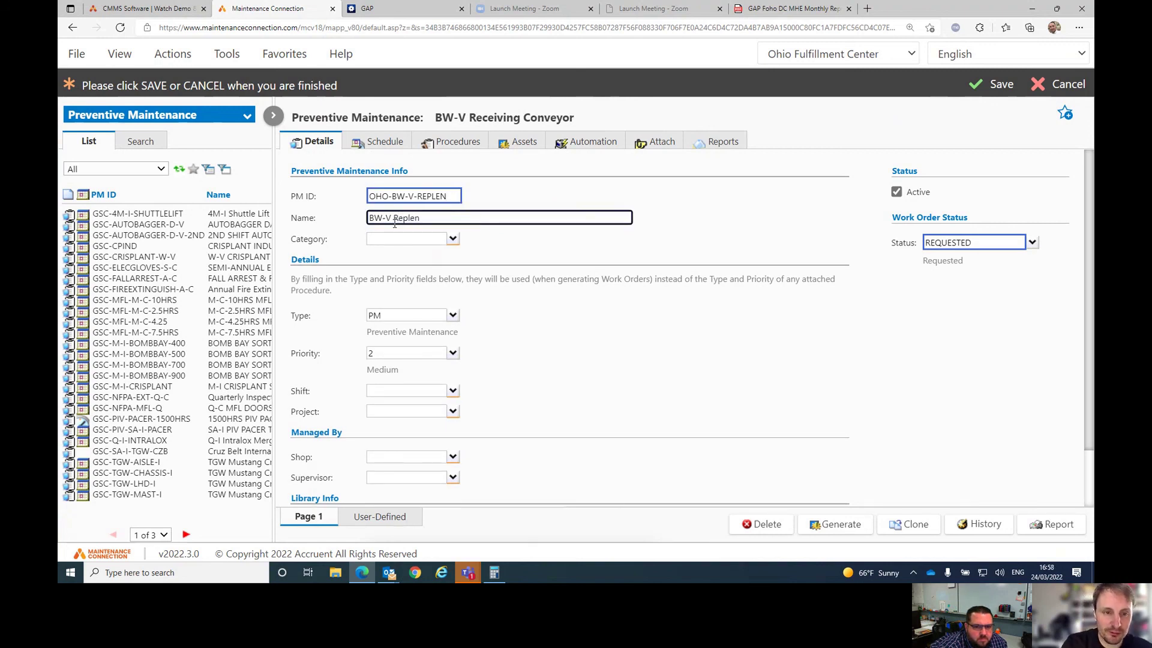
pyautogui.click(572, 247)
pyautogui.click(372, 354)
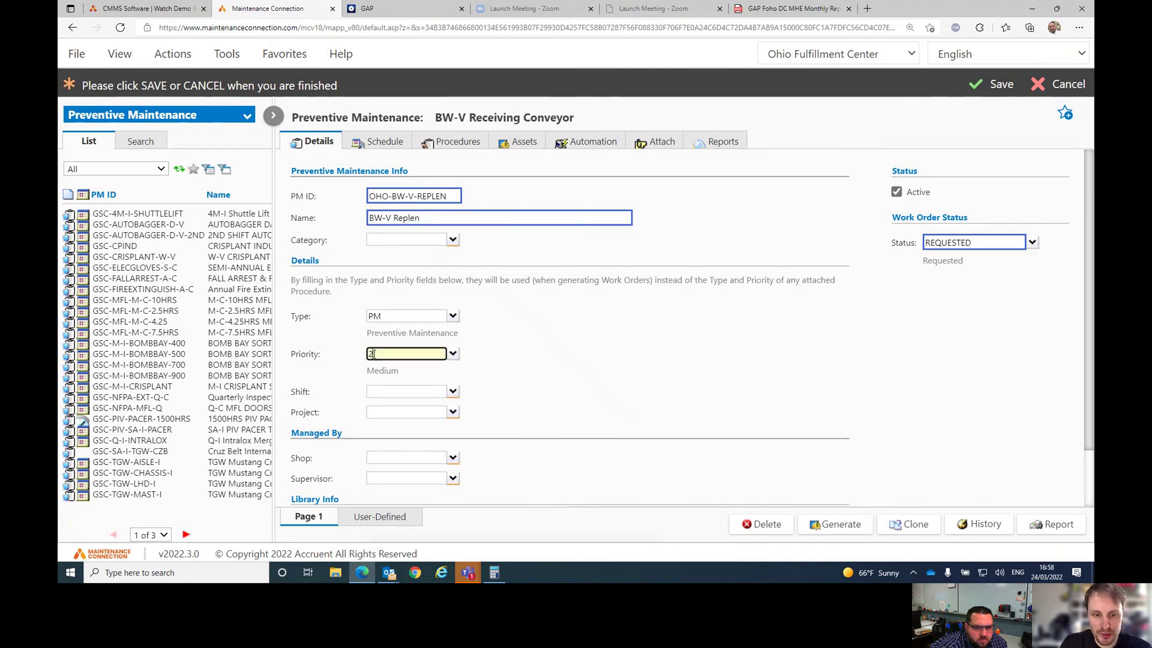
pyautogui.write('1')
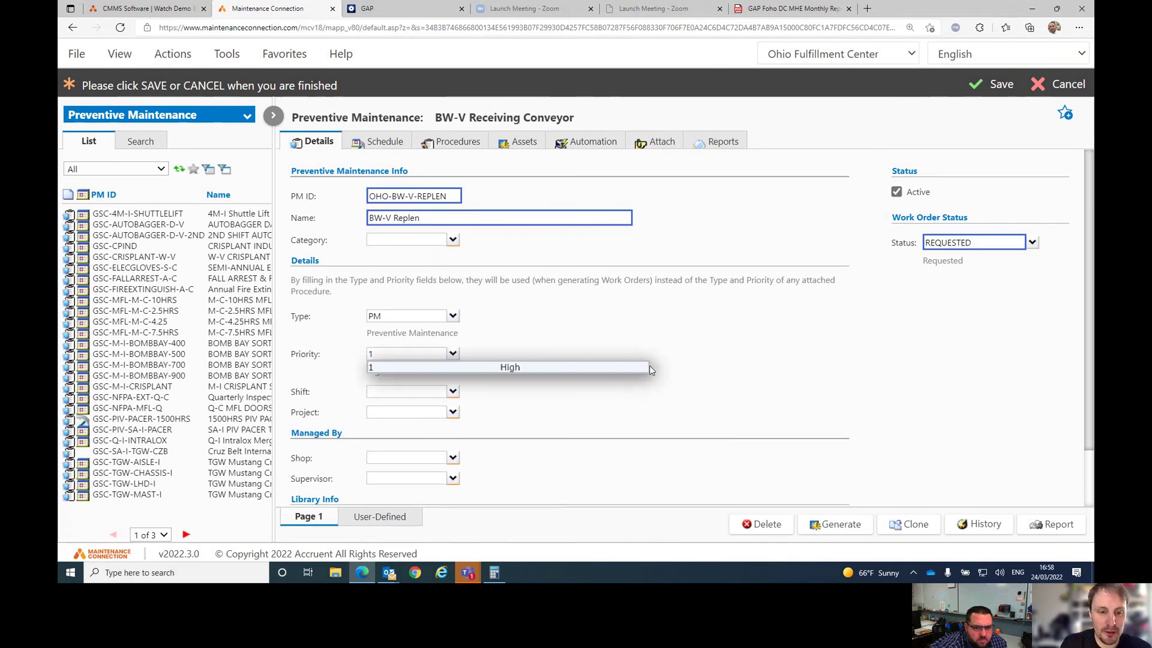
pyautogui.click(537, 374)
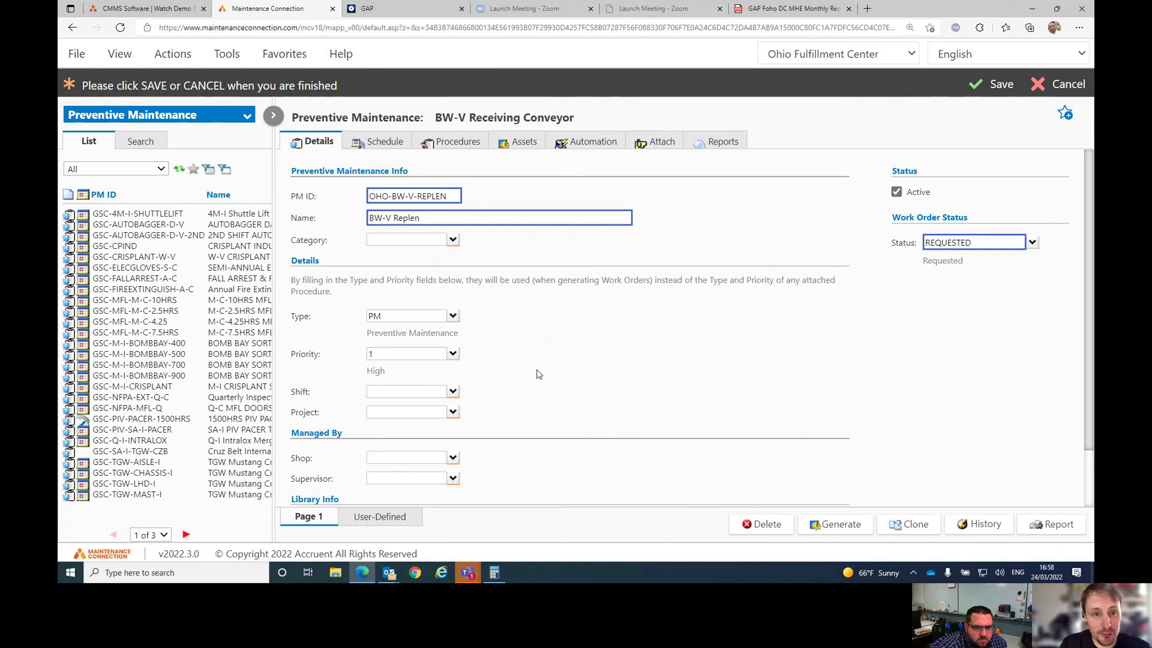
# Check the cloned PM's schedule and remove the GSC-BW-V-CONV-5HR procedure from it.
pyautogui.click(375, 142)
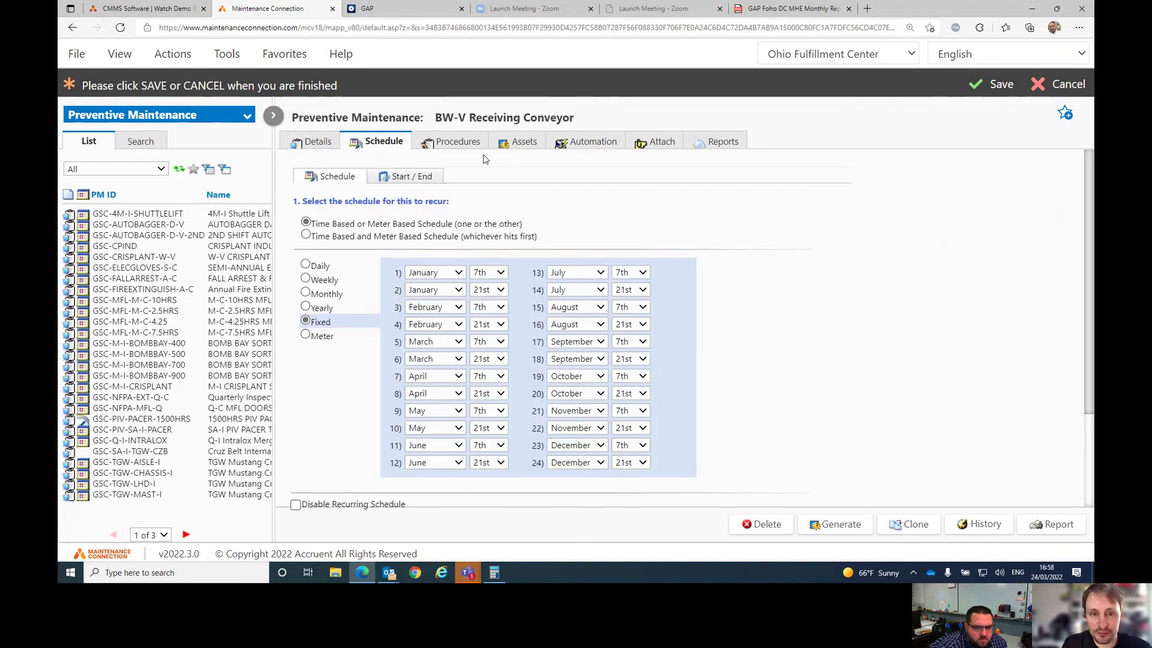
pyautogui.click(471, 144)
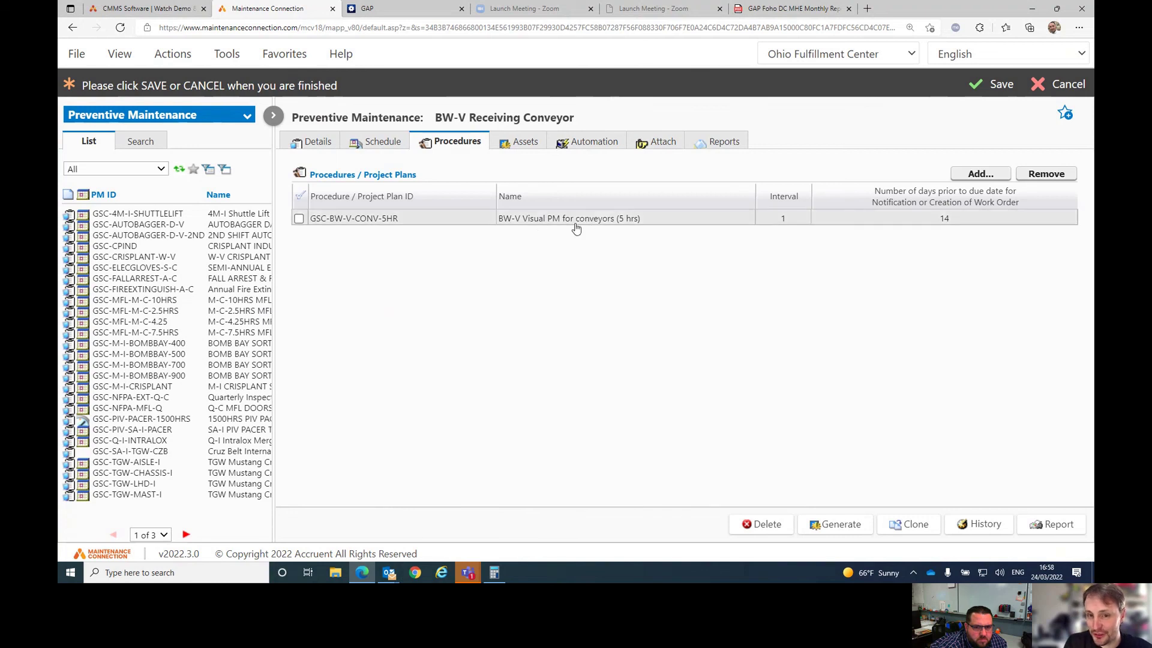
pyautogui.click(299, 218)
pyautogui.click(1032, 177)
# Search the procedures for %BW-V and add GSC-BW-V-CONV-2.5HR with work order creation 14 days prior to the due date.
pyautogui.click(988, 179)
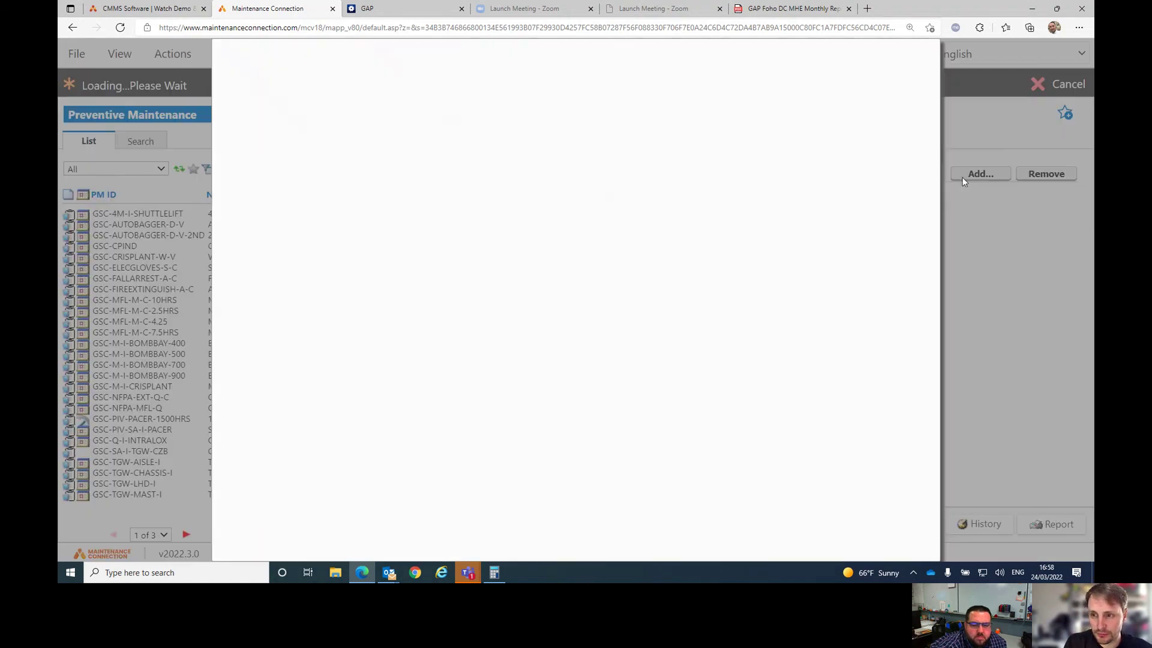
pyautogui.click(556, 71)
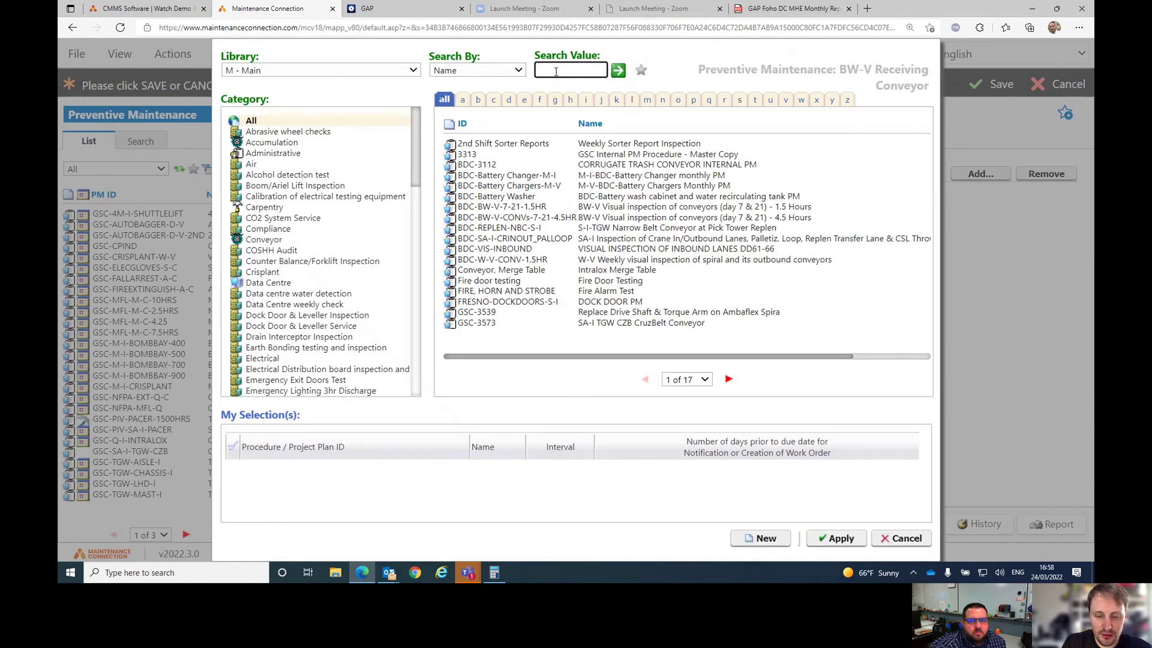
pyautogui.write('%BW-V')
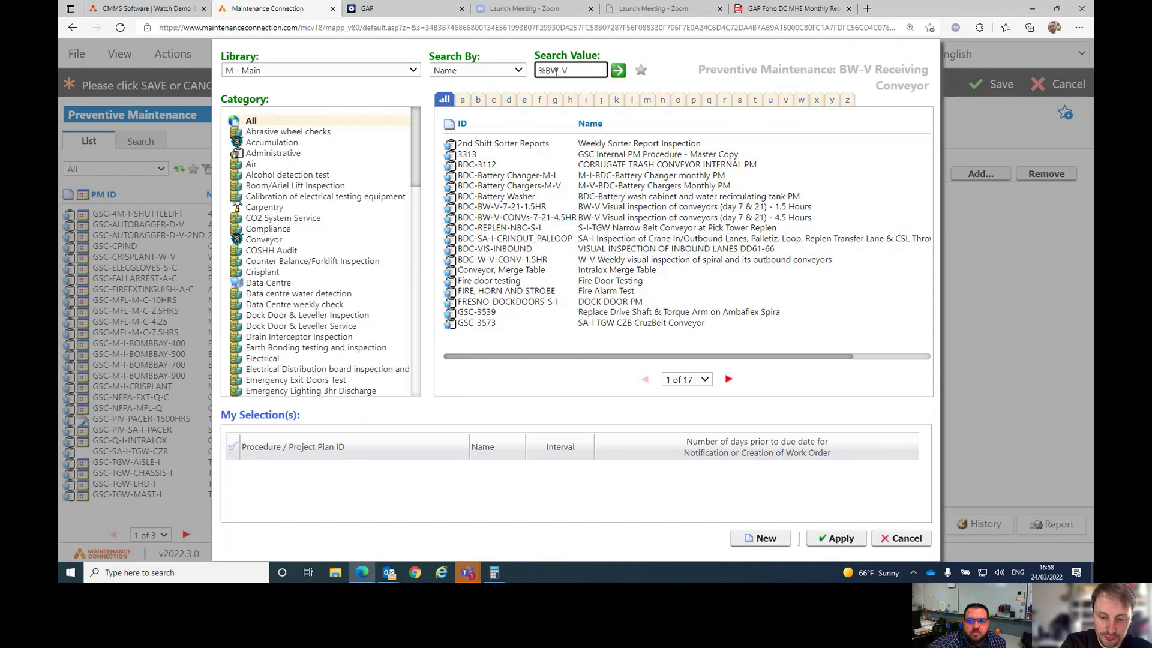
pyautogui.press('Return')
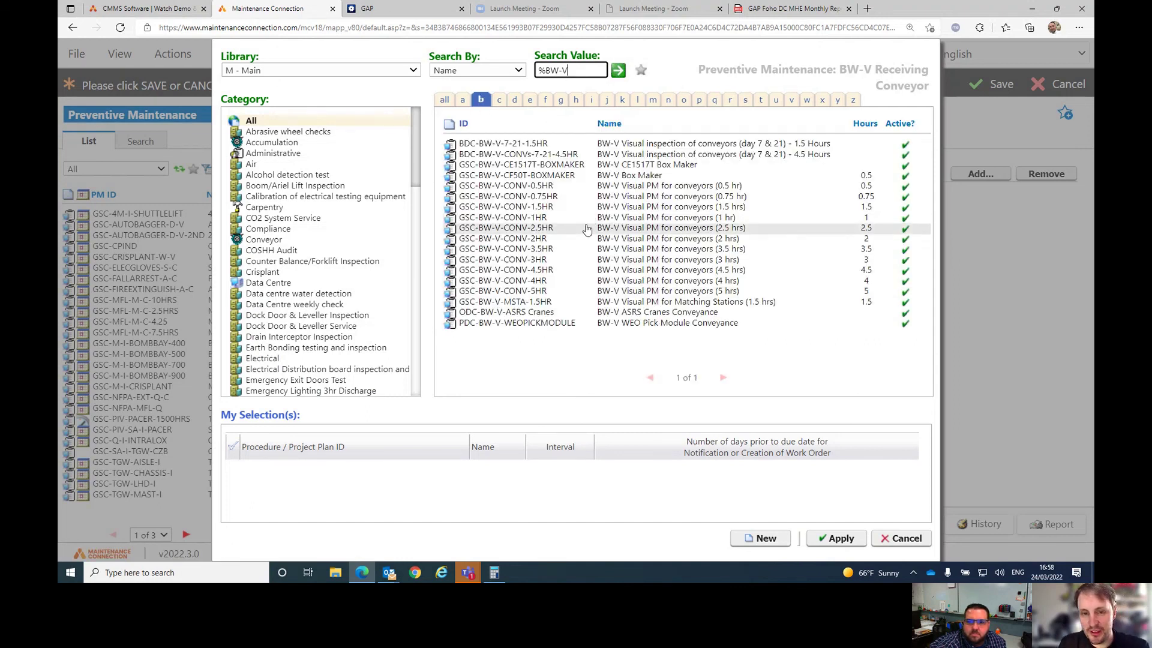
pyautogui.click(641, 231)
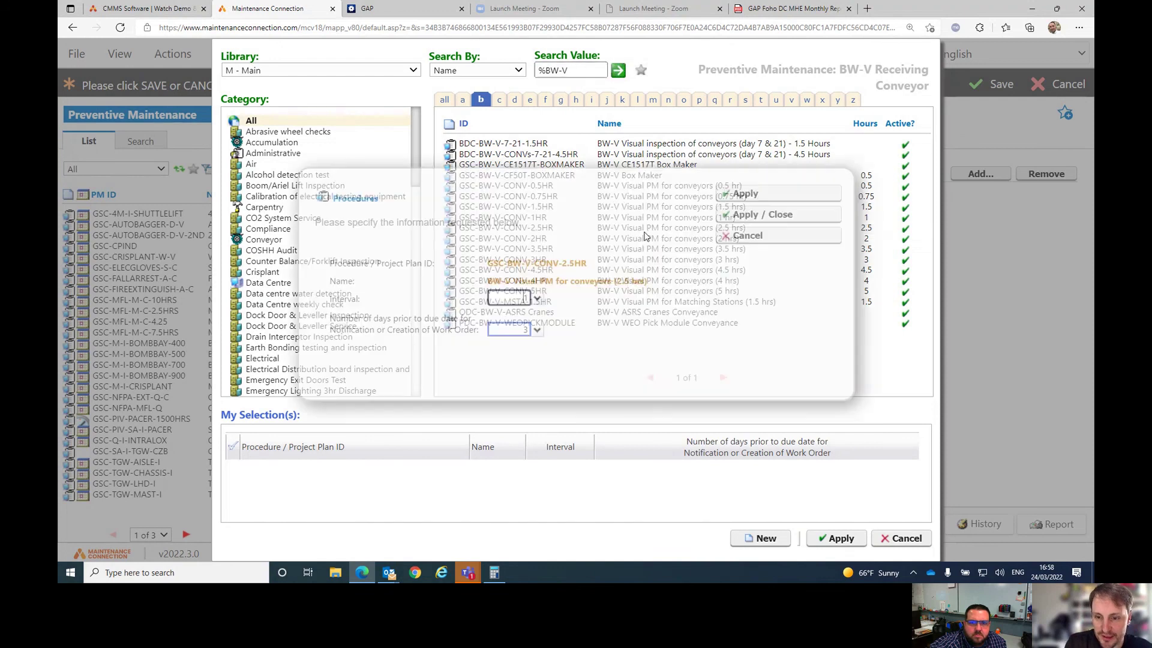
pyautogui.click(537, 329)
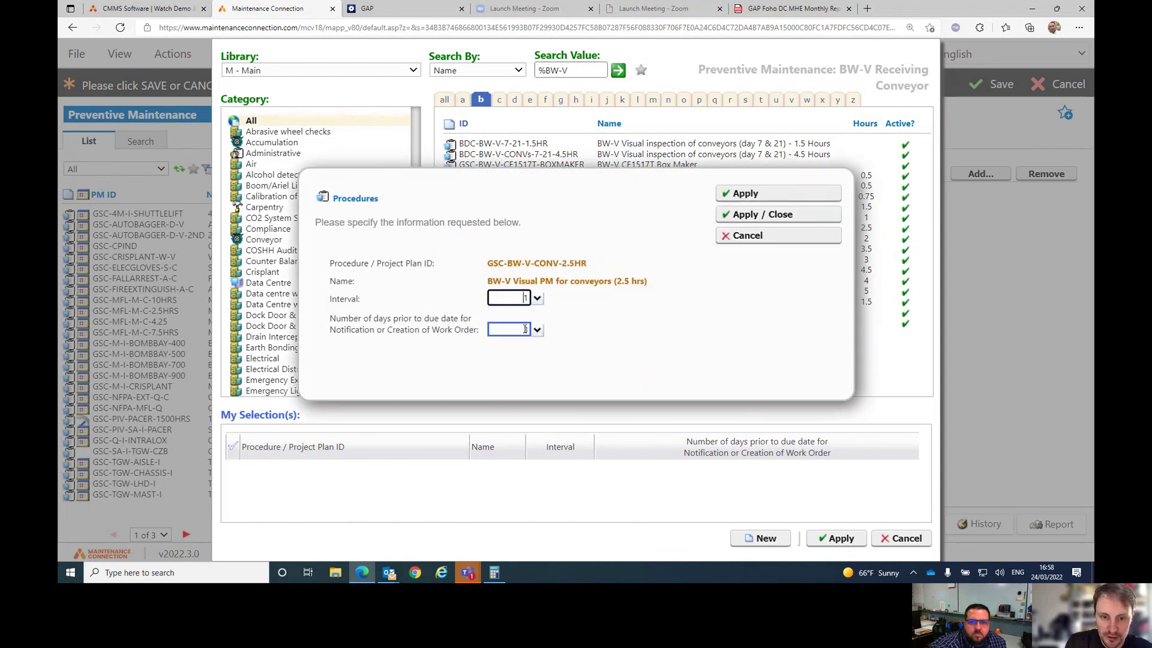
pyautogui.write('14')
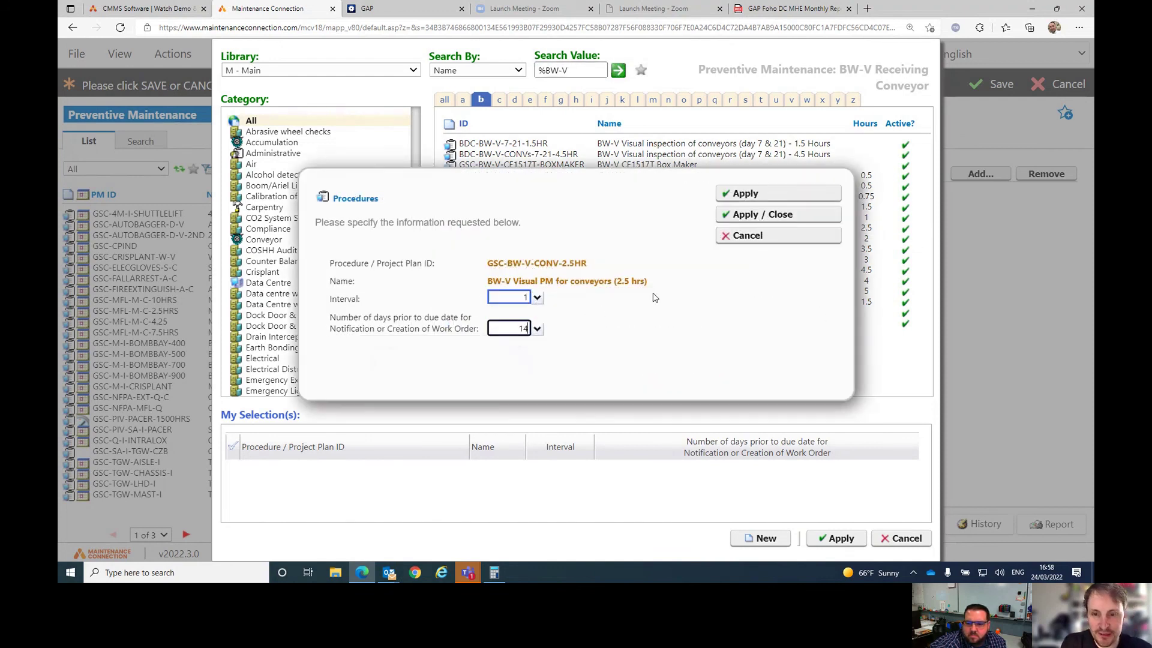
pyautogui.click(753, 218)
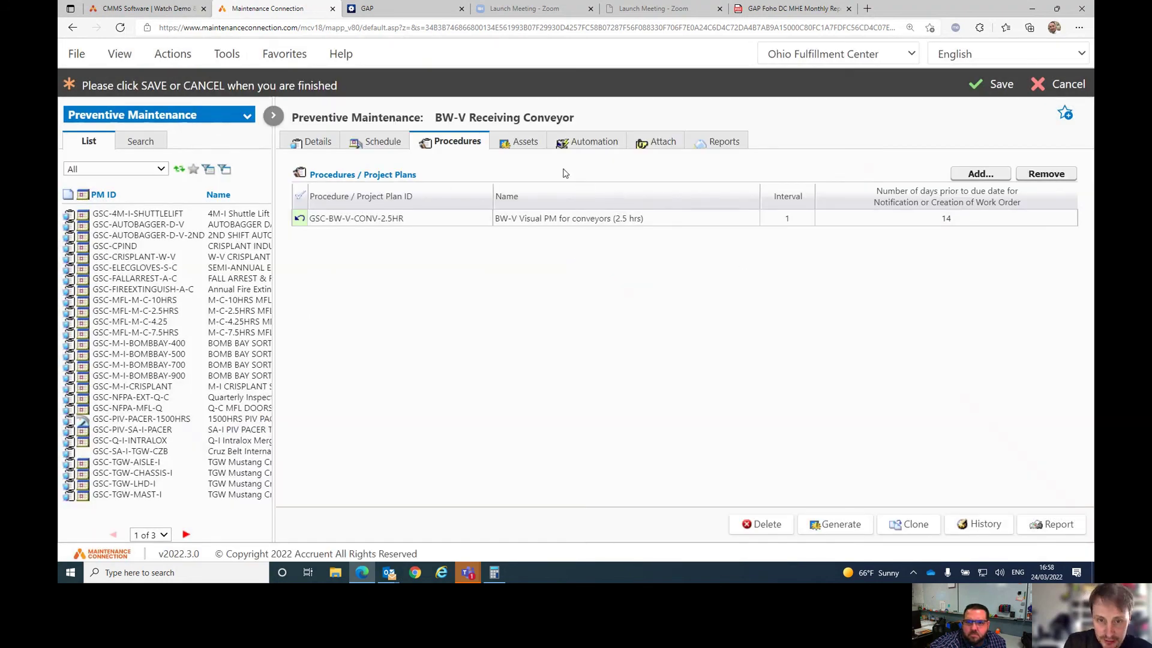
# Check the work order automation settings and remove the RECEIVING CONVEYOR (OHO-INBOUND) asset from the cloned PM.
pyautogui.click(599, 146)
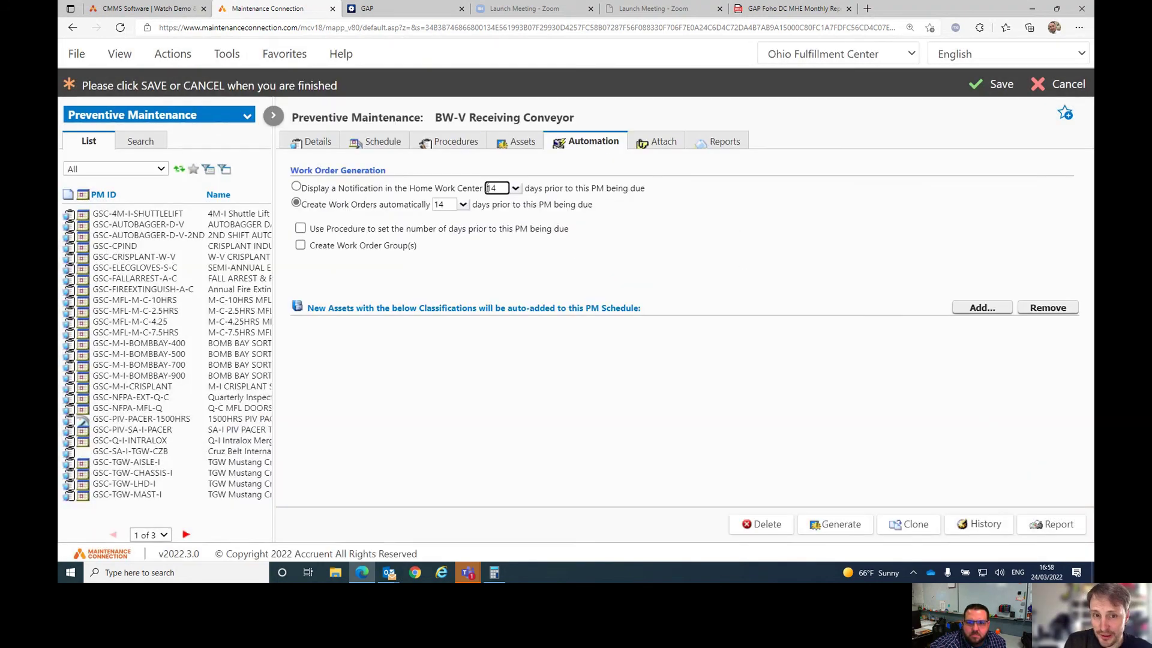
pyautogui.click(523, 147)
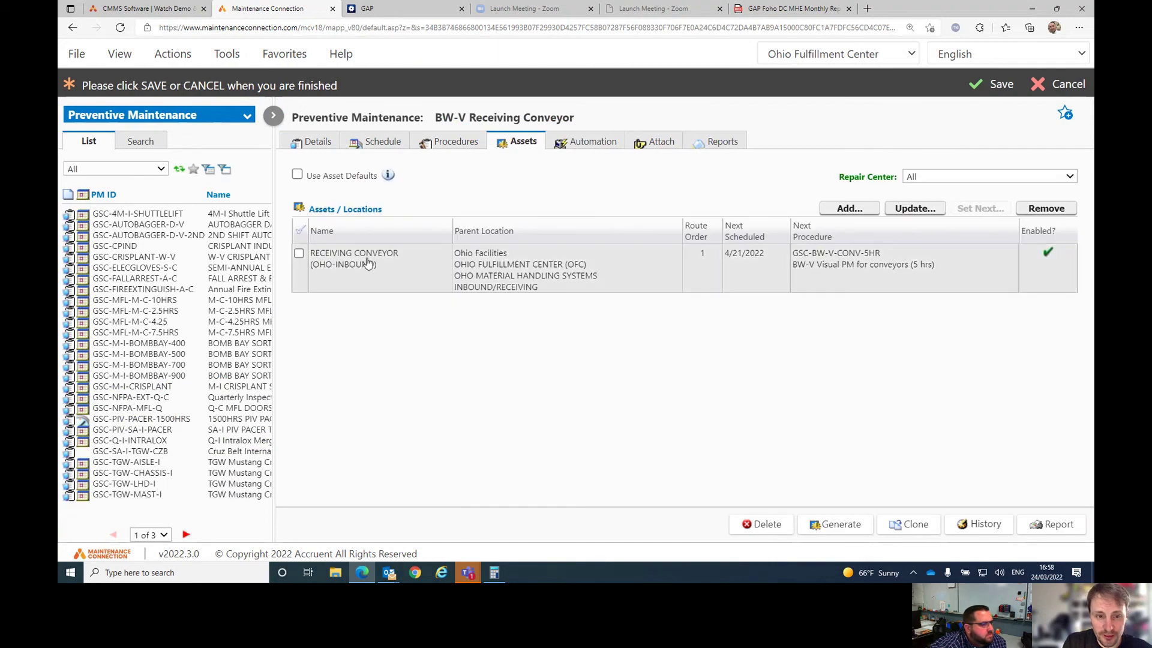
pyautogui.click(299, 254)
pyautogui.click(1039, 213)
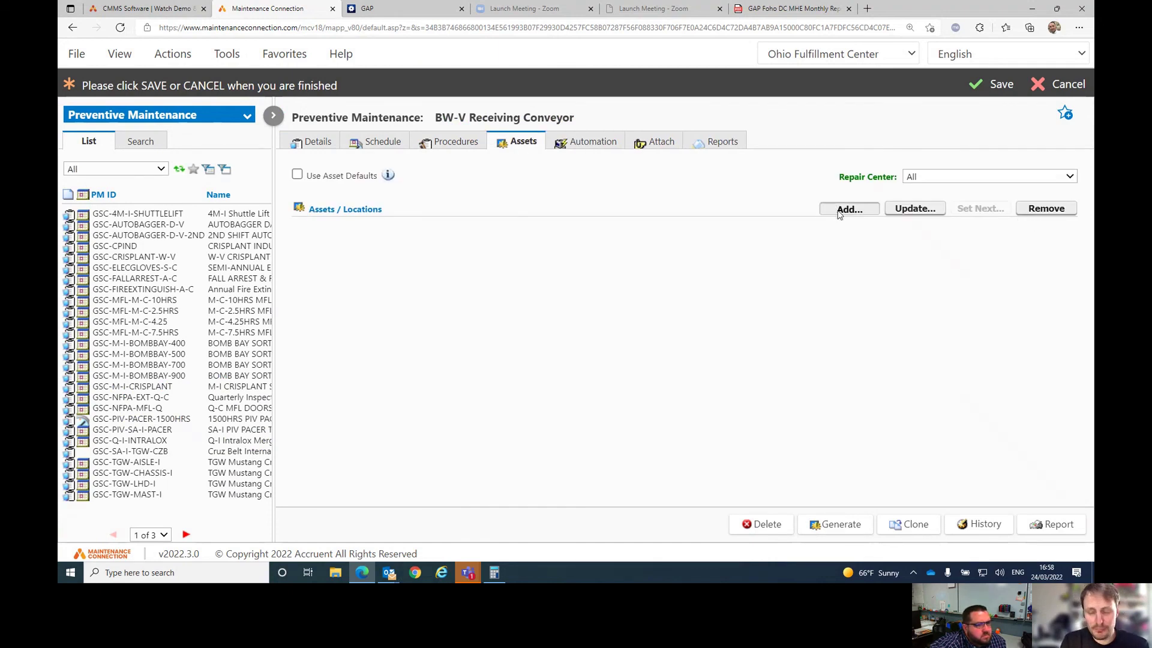
pyautogui.click(839, 211)
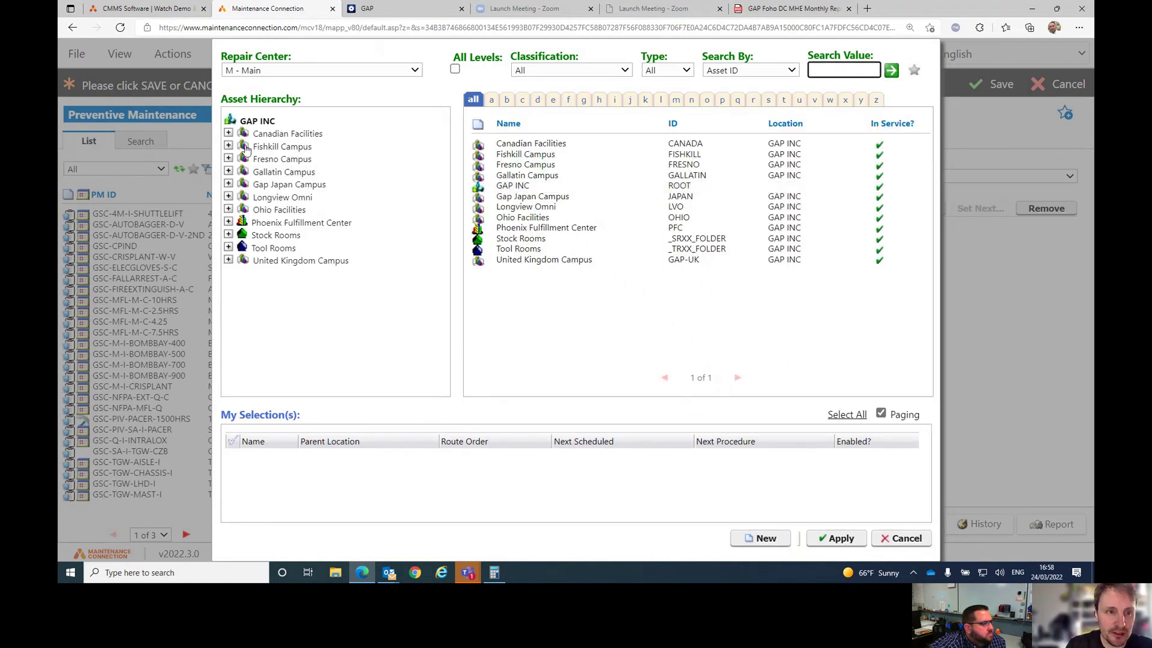
pyautogui.click(907, 539)
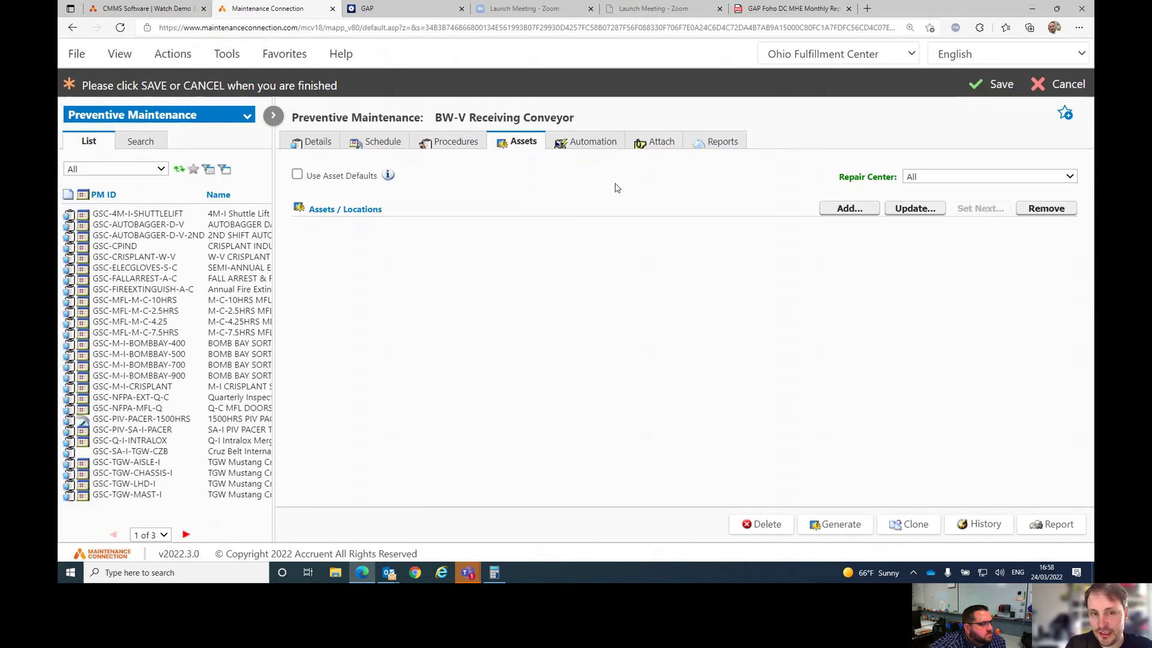
pyautogui.click(313, 144)
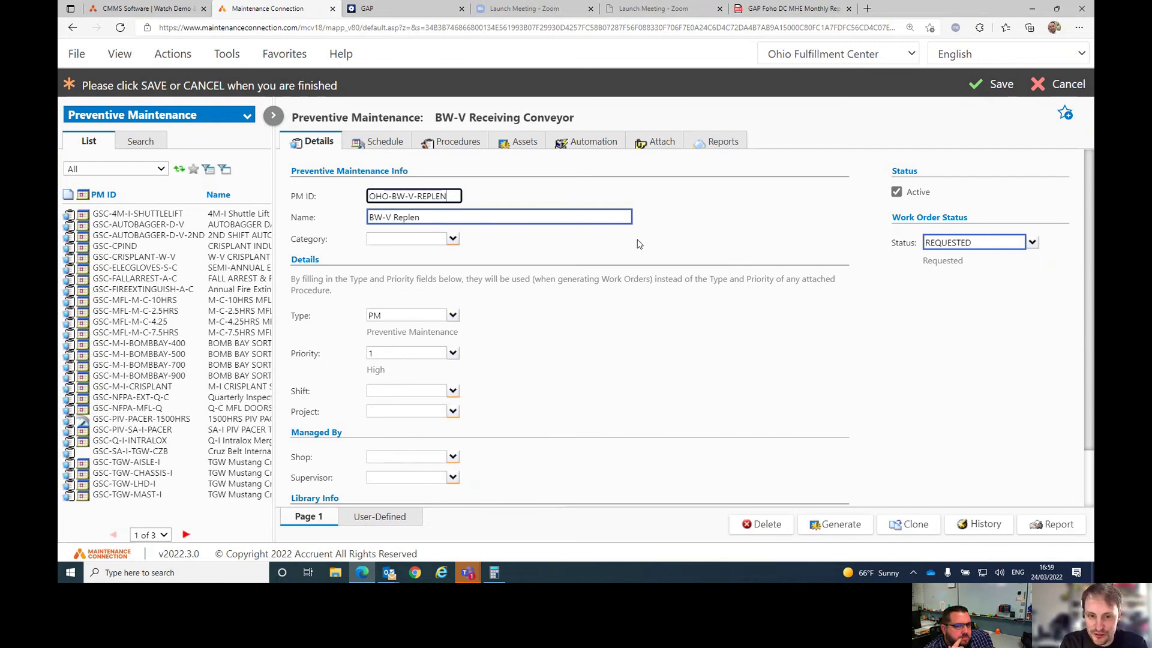
pyautogui.click(372, 354)
pyautogui.click(668, 343)
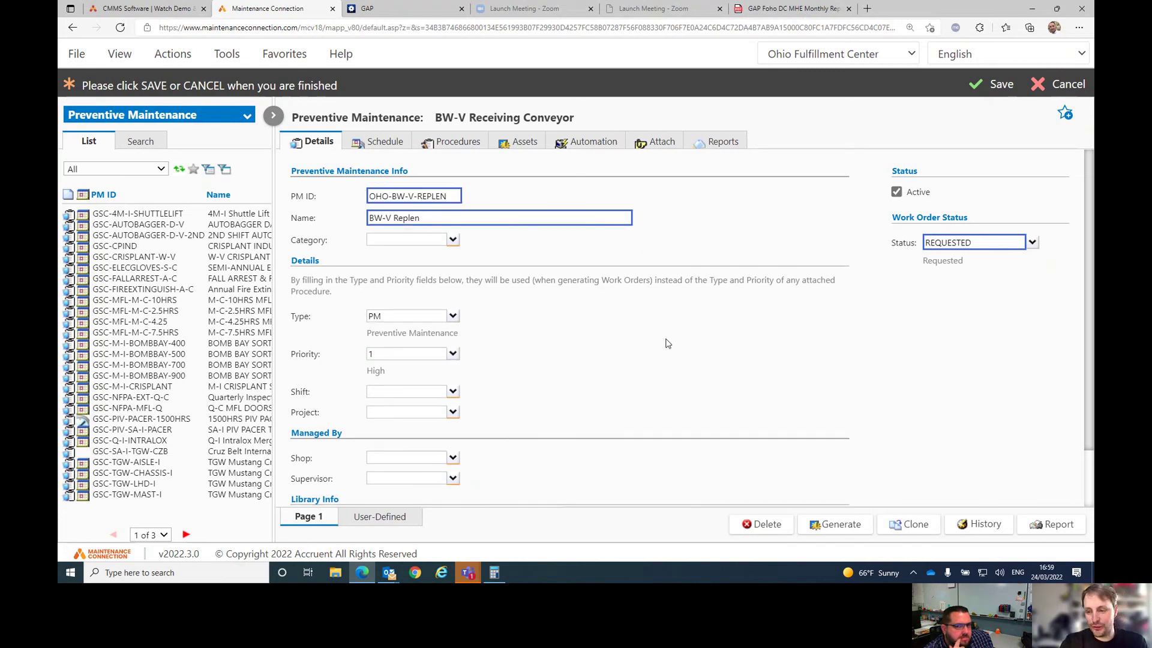